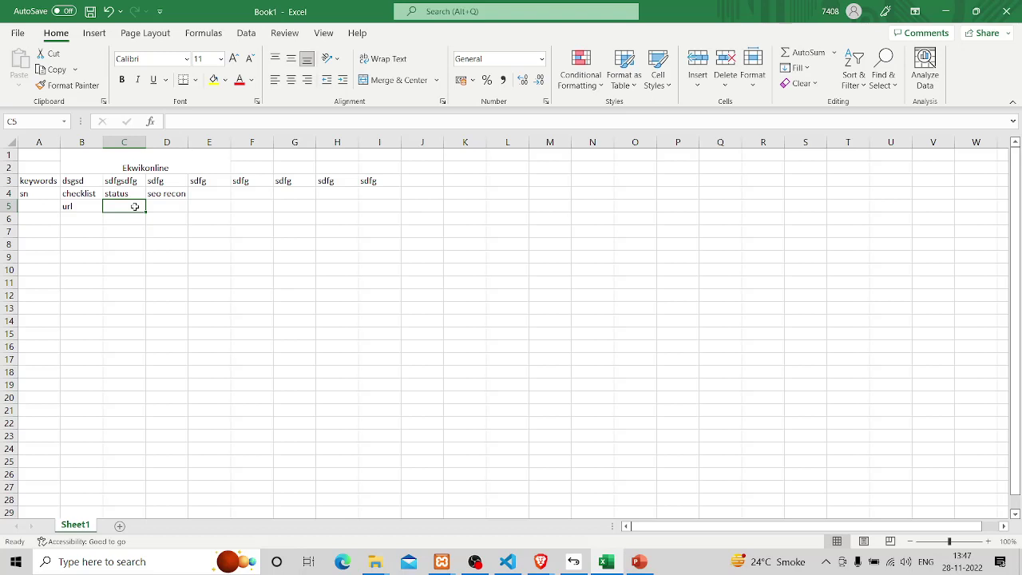
left_click(151, 317)
left_click(120, 207)
type("htpt")
key("BackSpace")
key("BackSpace")
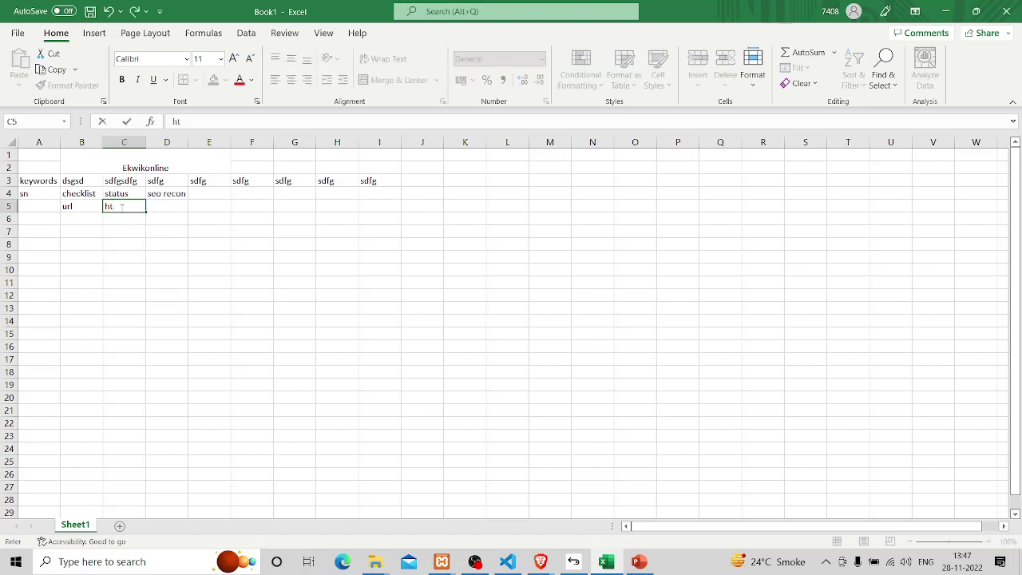
type("tps://ekwikonilne")
key("BackSpace")
type("ne.in")
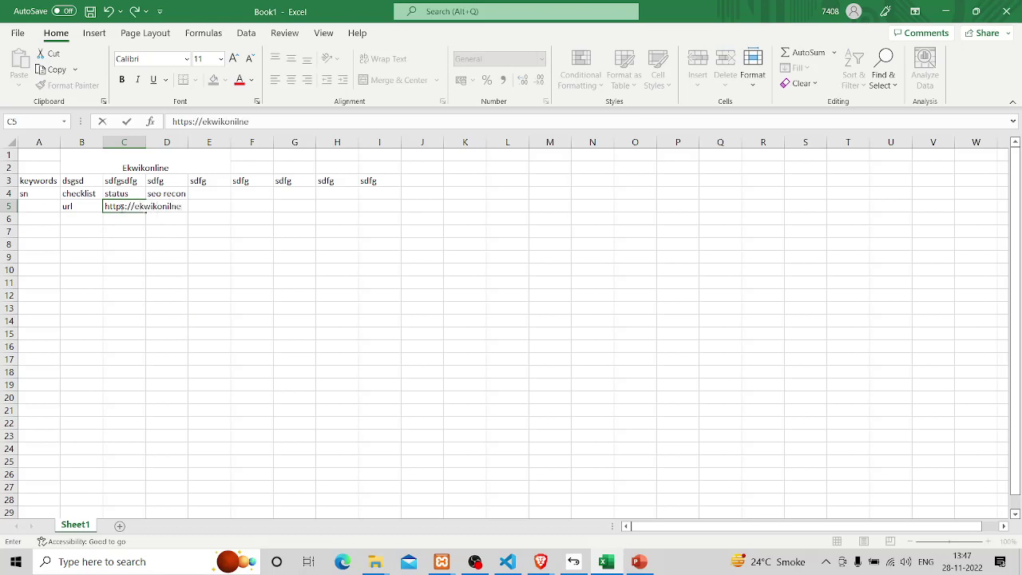
left_click(213, 260)
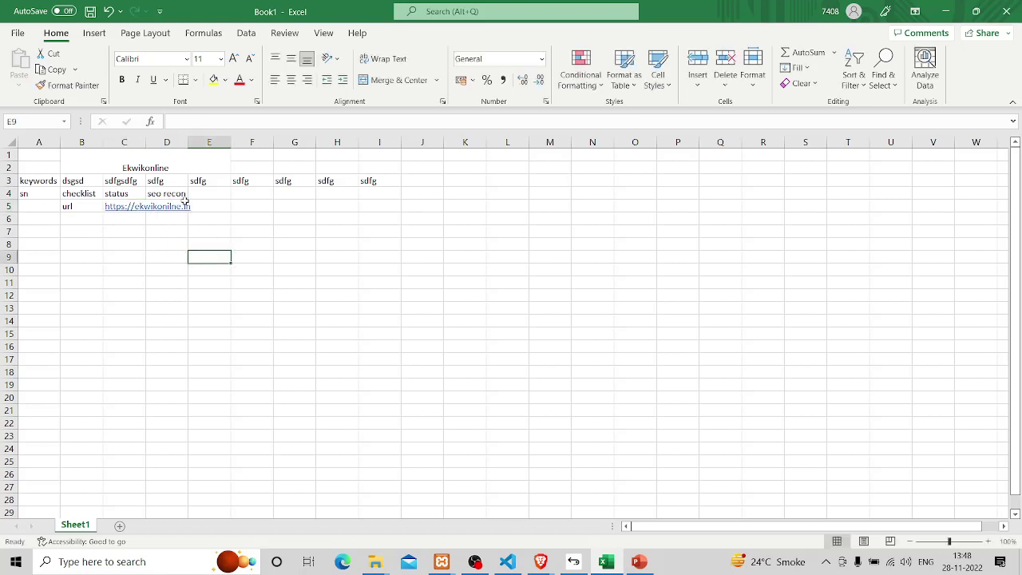
left_click_drag(145, 143, 212, 144)
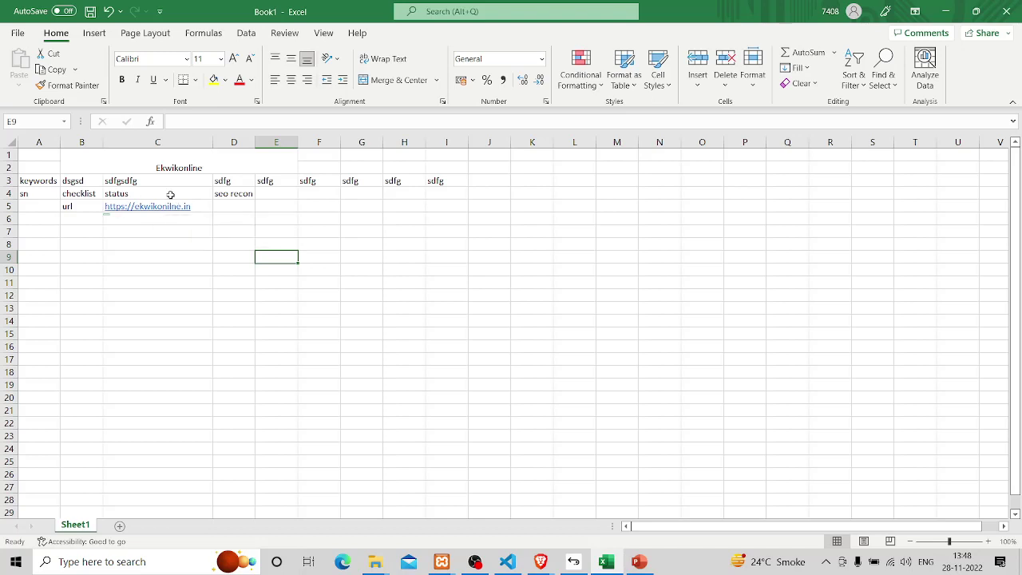
left_click(230, 205)
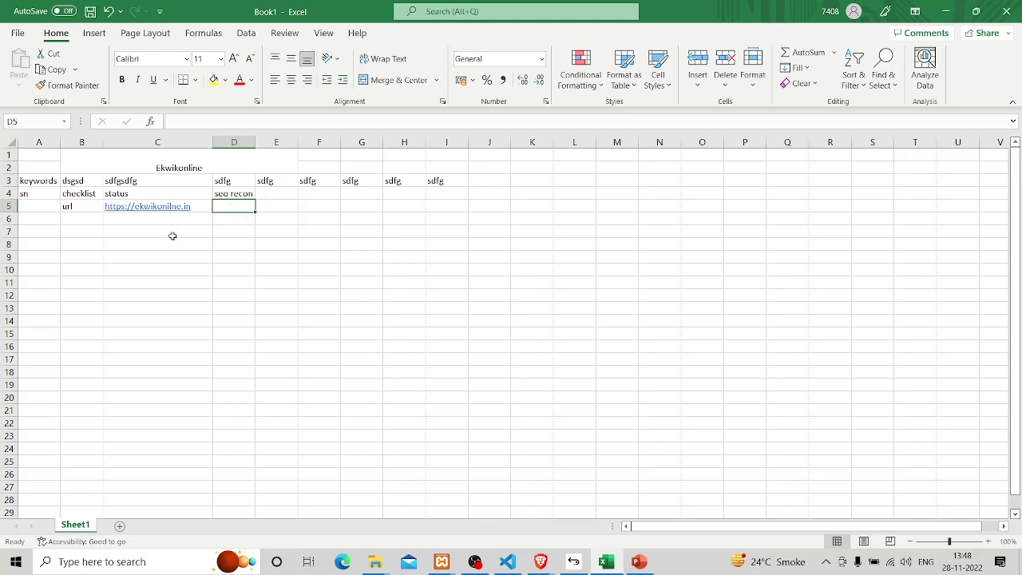
Add a title row in row 6 with status "uicxjbkdmlfscx" and SEO recommendation "ffdhjfj".
left_click(80, 221)
type("t")
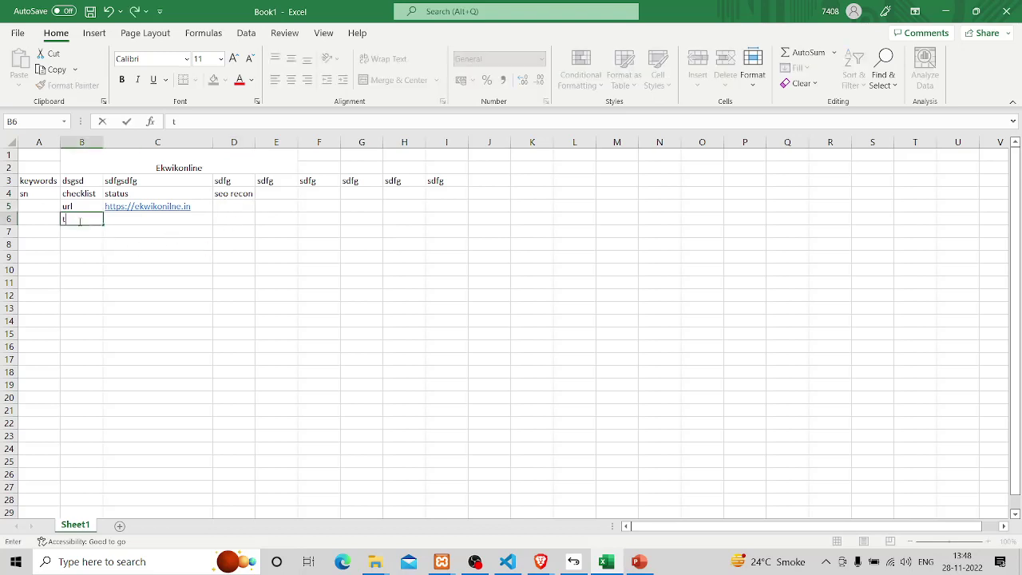
type("itle")
left_click(133, 218)
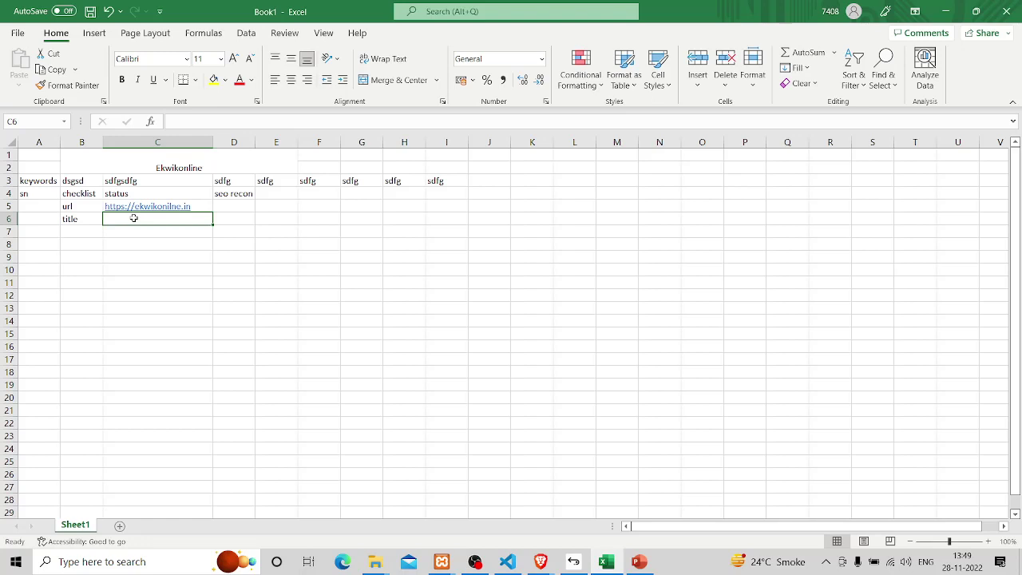
type("uicxjbknlfscx")
key("Tab")
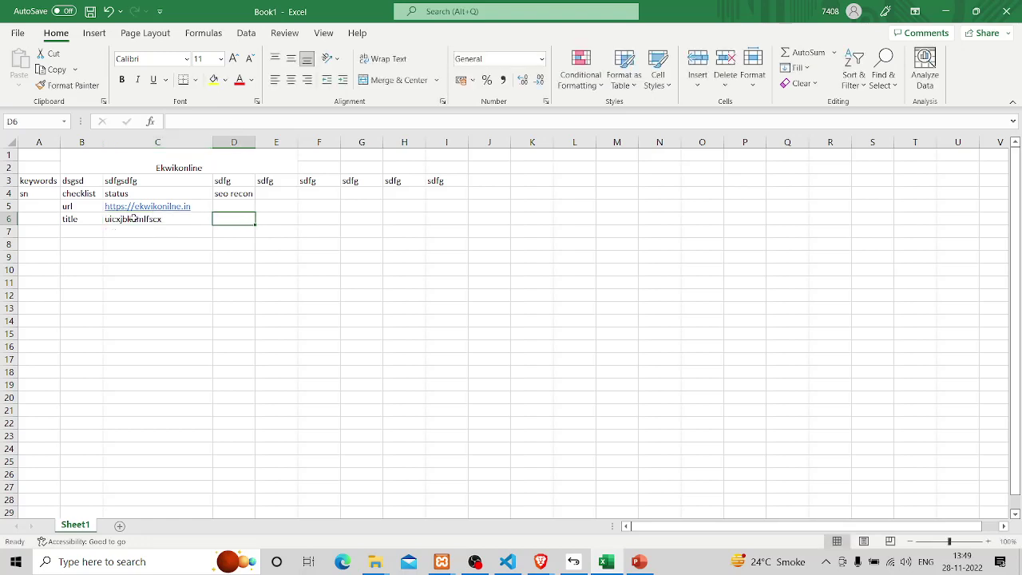
type("ffdhjfj")
left_click(266, 292)
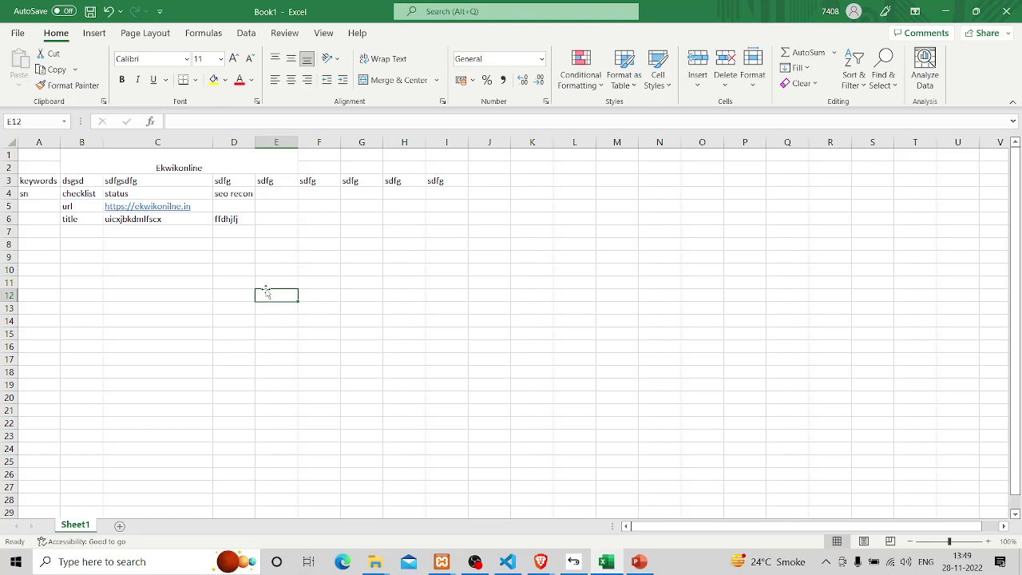
Add the checklist items "meta d" and "meta k" below title in cells B7 and B8.
left_click(76, 222)
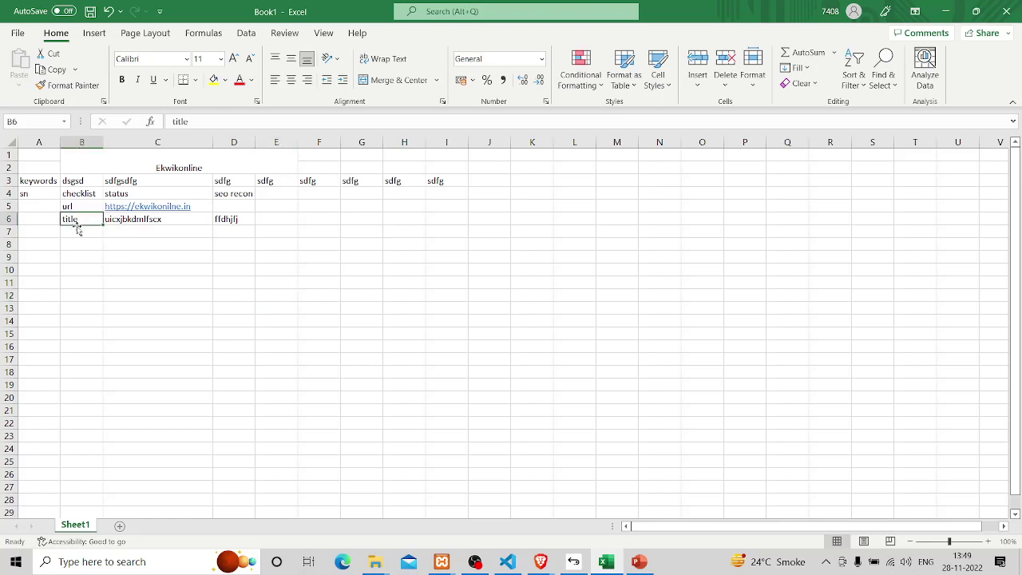
left_click(76, 231)
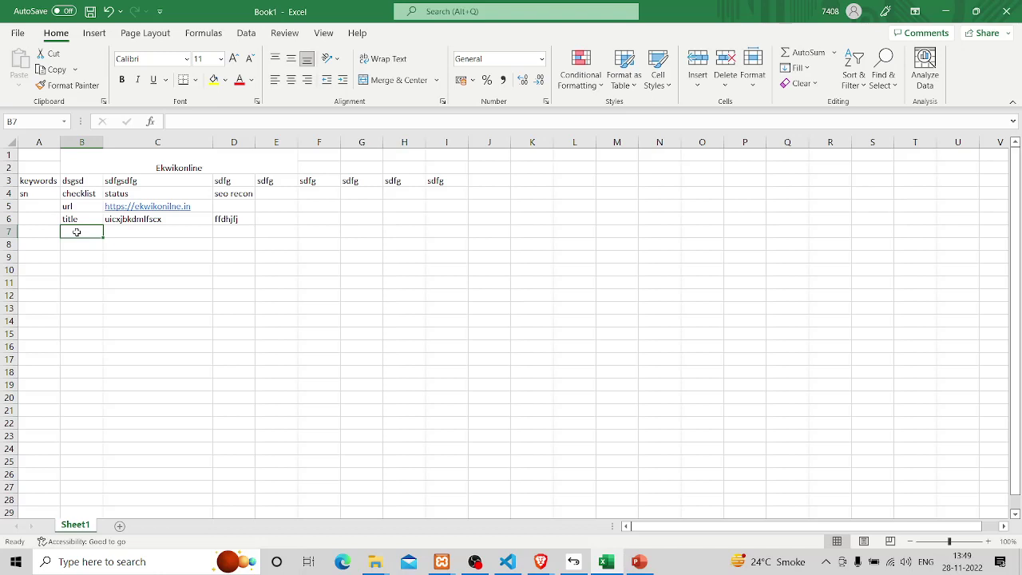
type("meta d")
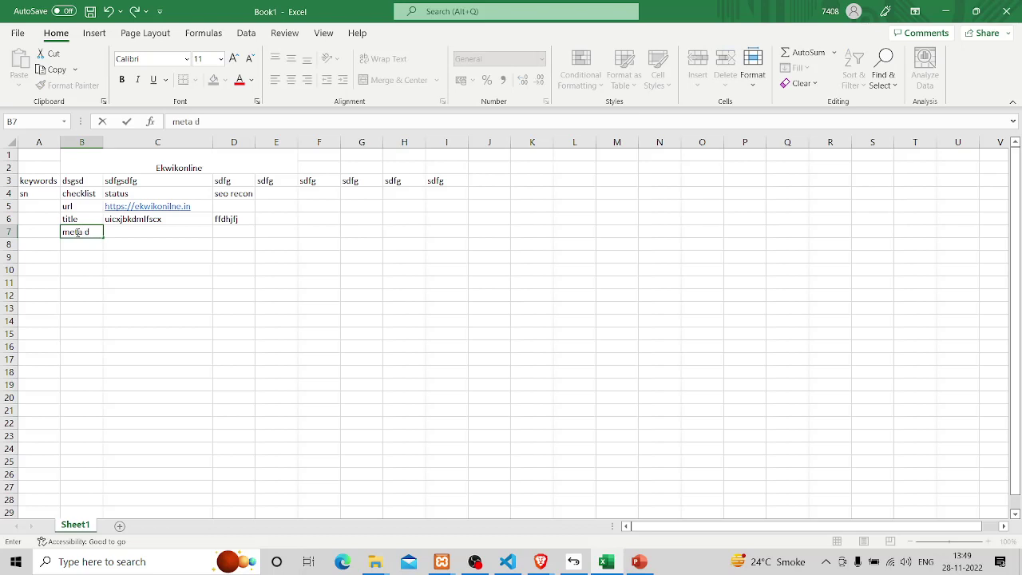
key("Return")
type("meta")
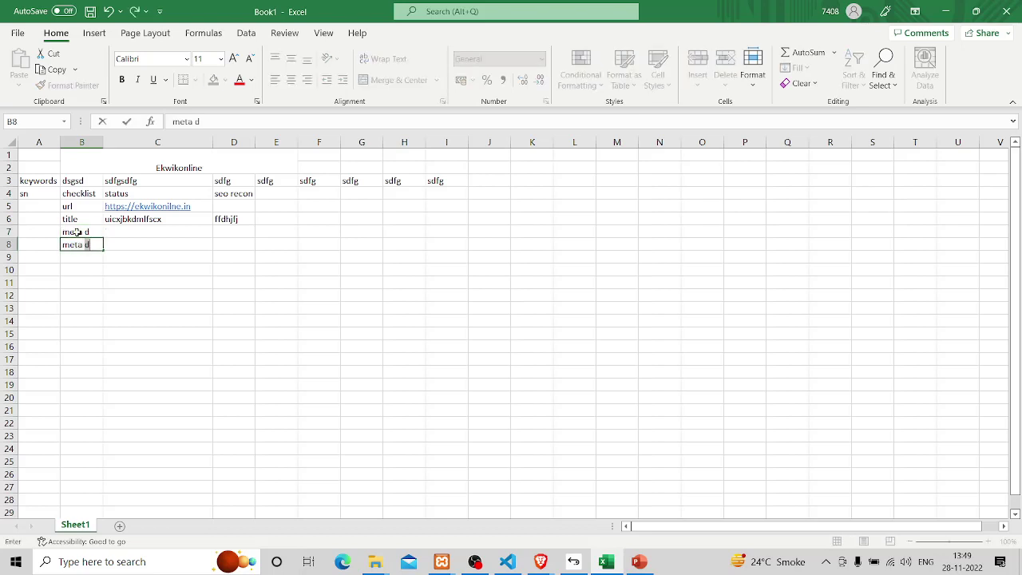
type(" k")
Fill the meta d row with status "hasdbksjdlasj" and SEO recommendation "akjsdl vcls".
left_click(128, 233)
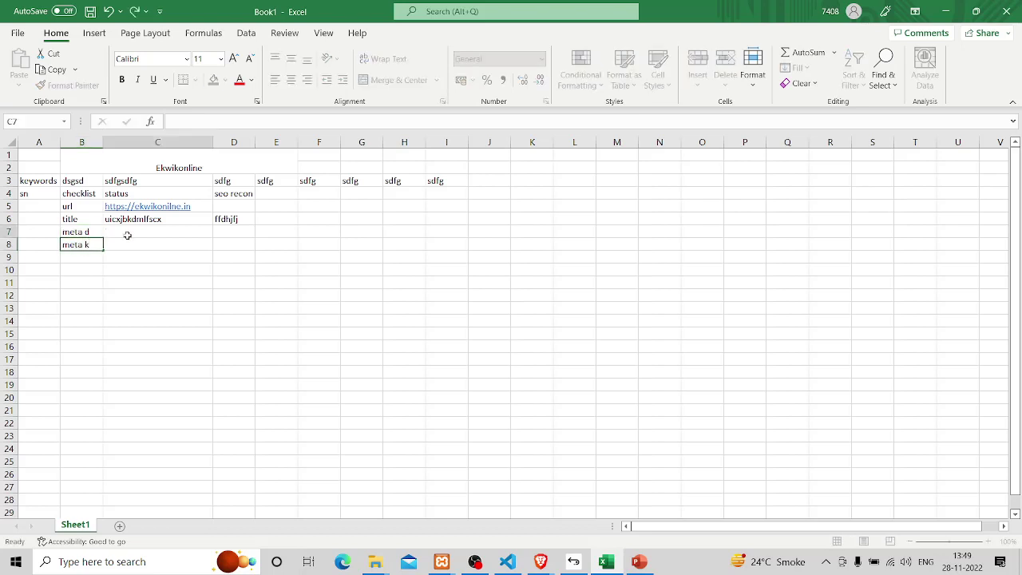
type("hasdbksjdlasj")
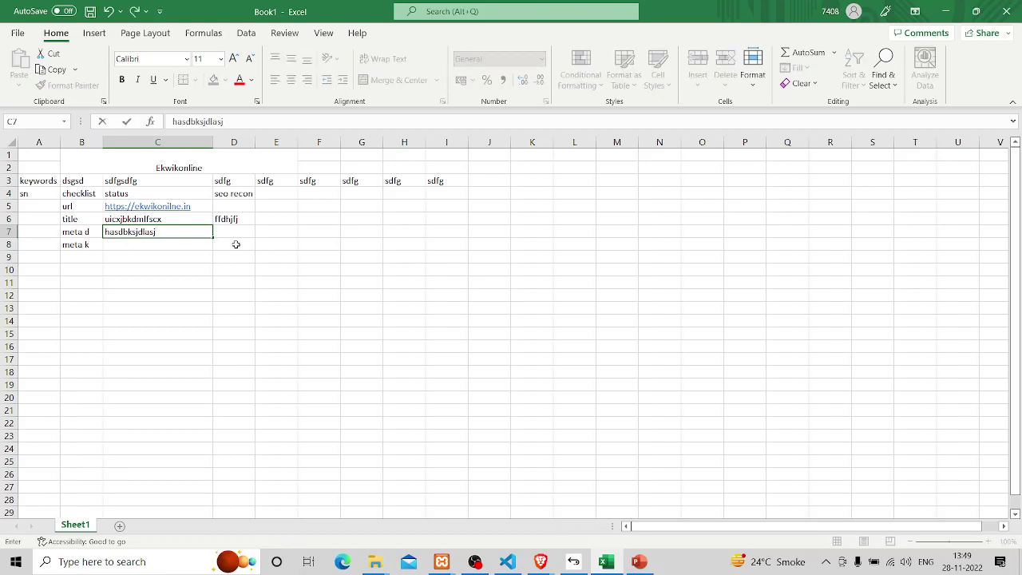
left_click(238, 232)
type("akjsdl vcls")
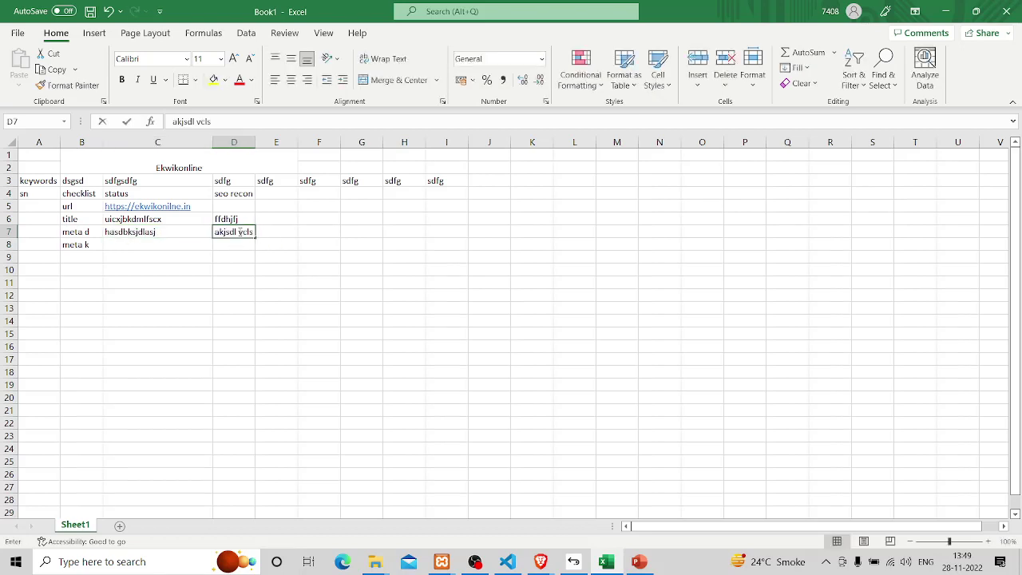
left_click(285, 278)
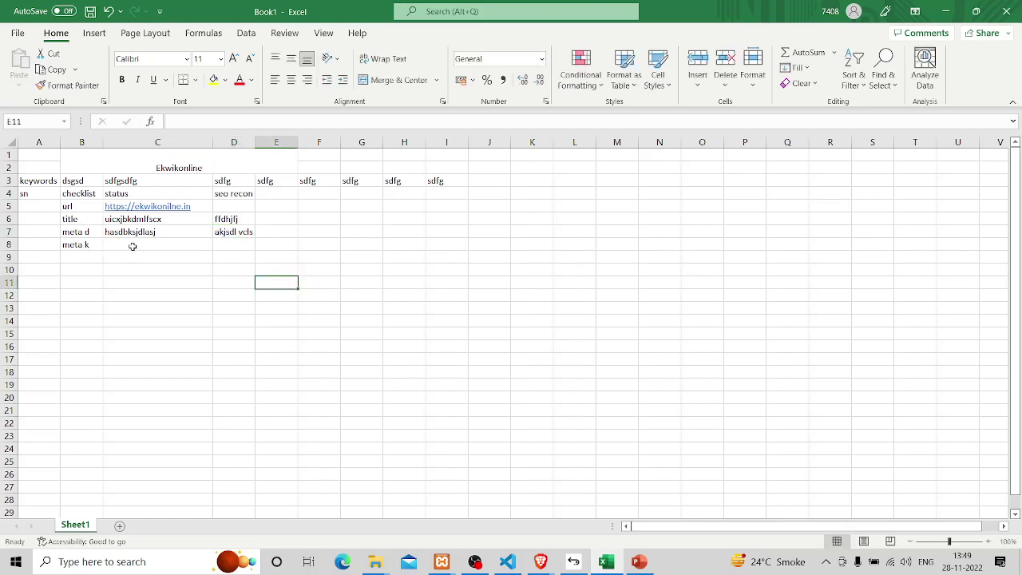
Fill the meta k row with status "ok" and SEO recommendation "F KA whejcsz".
left_click(133, 242)
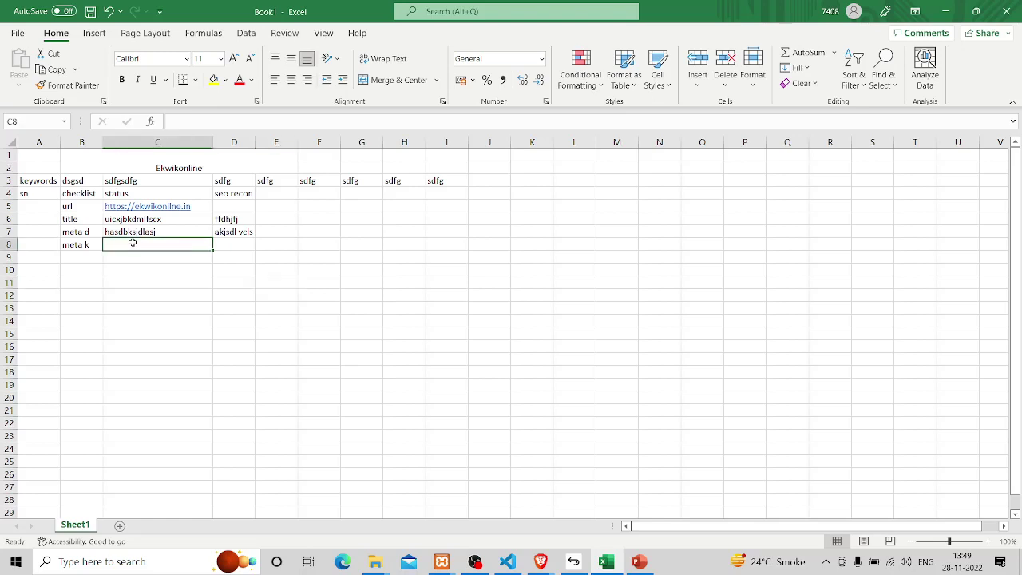
type("ok")
left_click(221, 245)
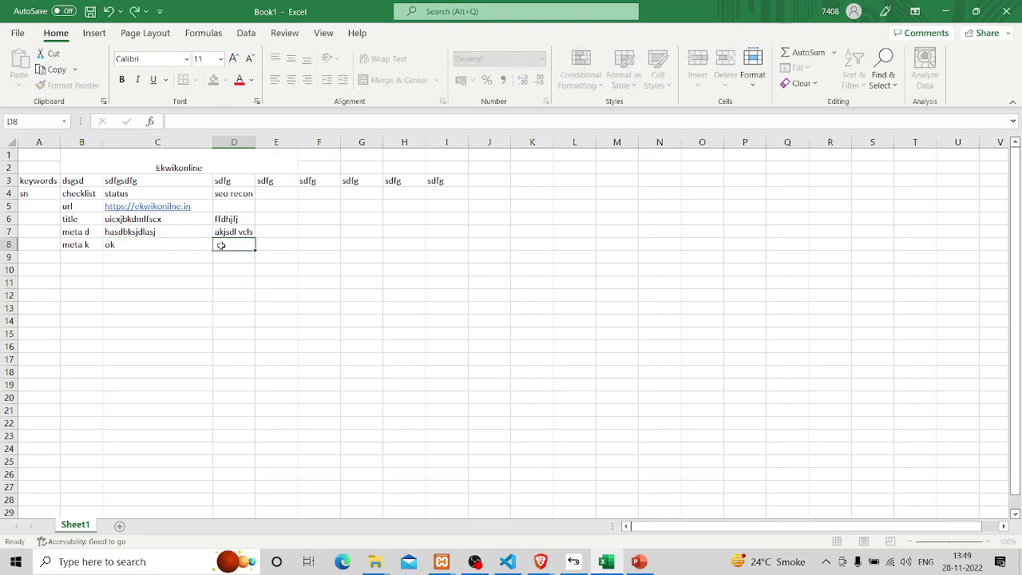
type("F KA whejcsz")
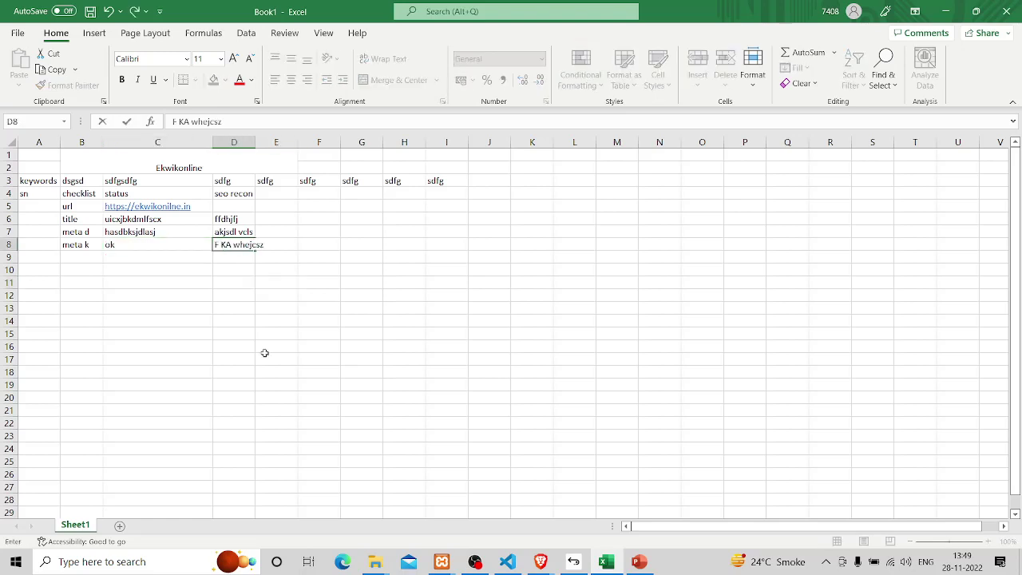
left_click(265, 357)
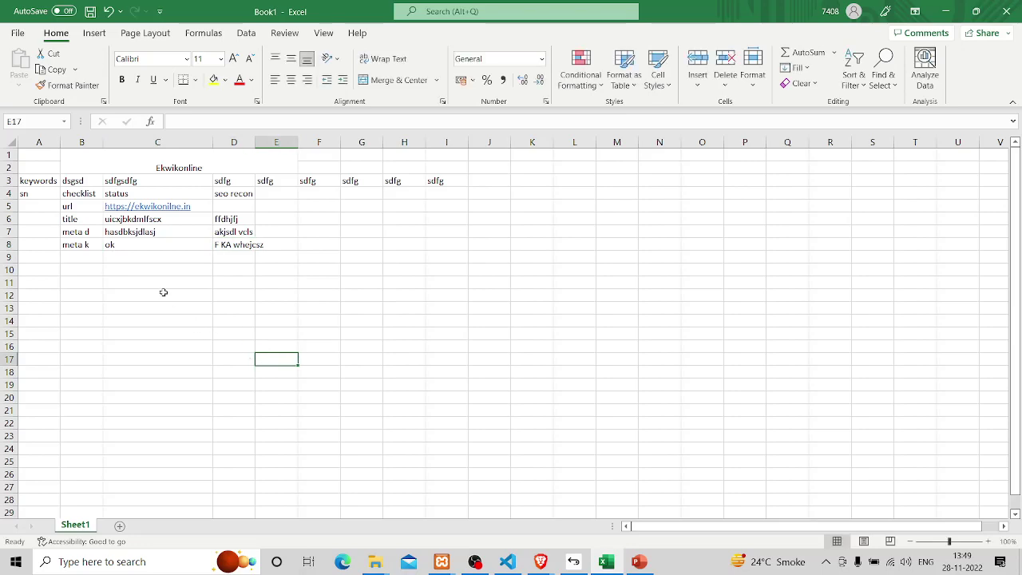
Check the Heading Tags item on the PowerPoint SEO checklist slide and list h1, h2 and h3 in cells B9 to B11 of the Excel sheet.
key("alt+Tab")
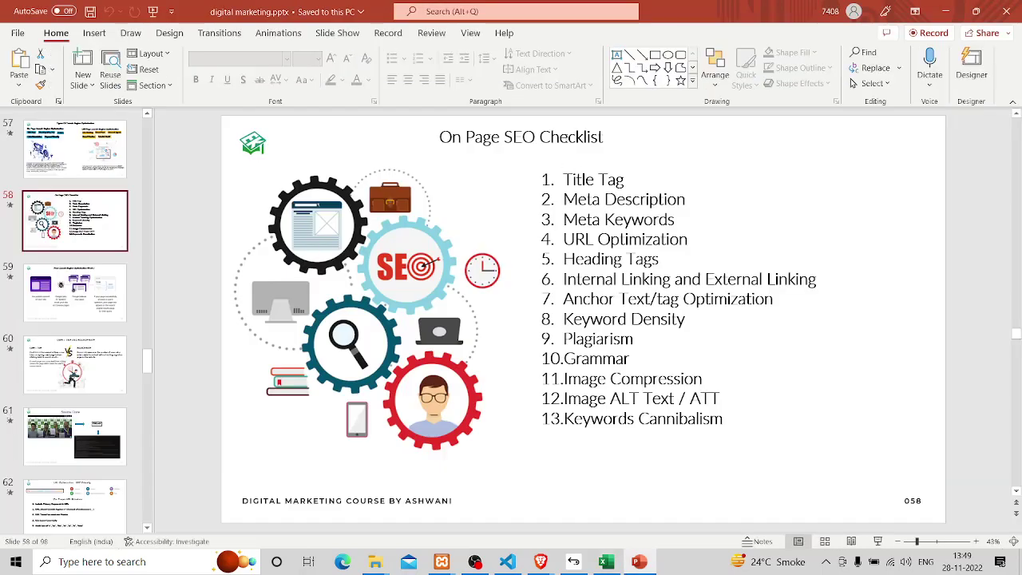
left_click_drag(563, 260, 661, 260)
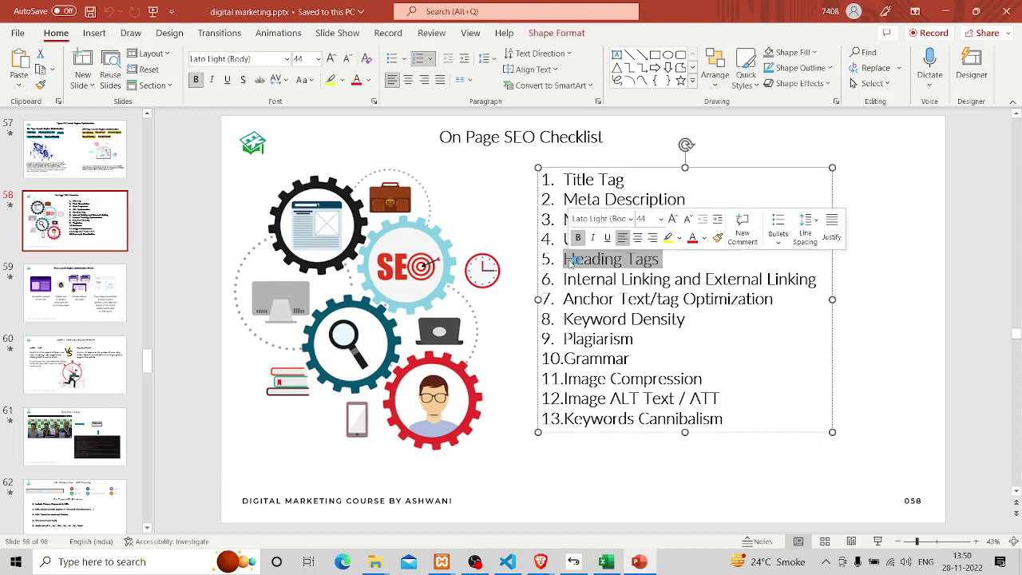
key("alt+Tab")
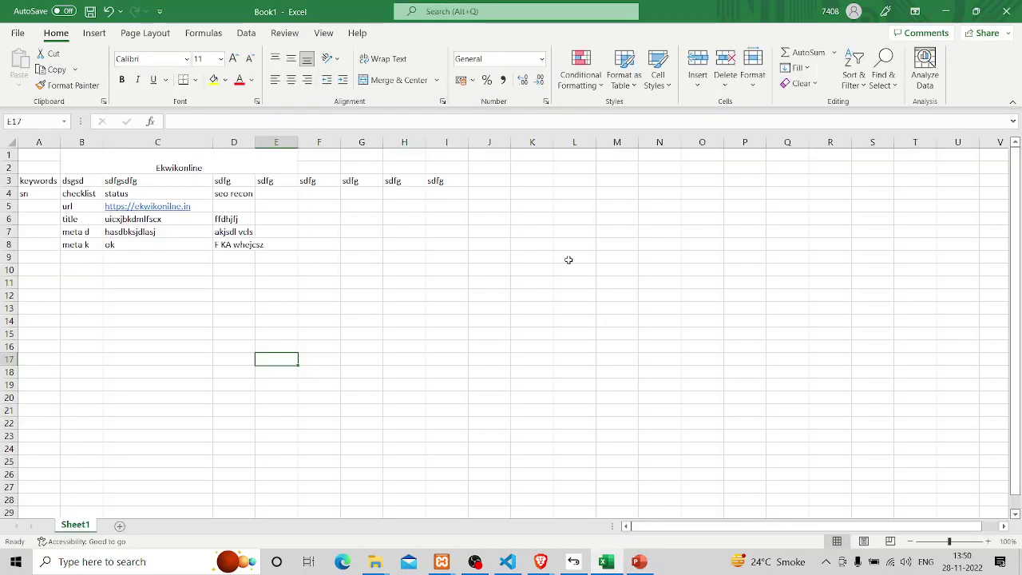
left_click(85, 257)
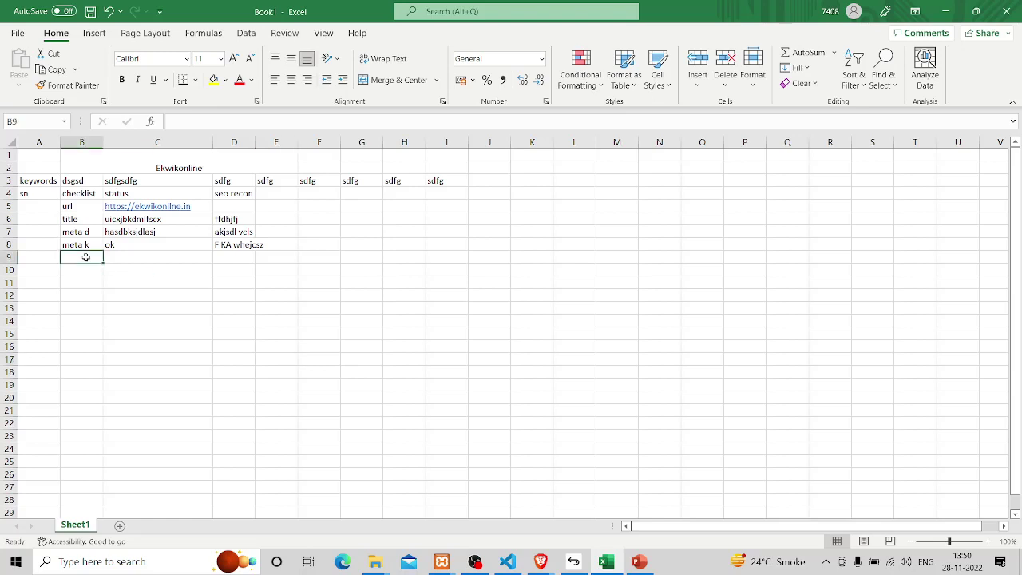
type("h1")
key("Return")
type("h1")
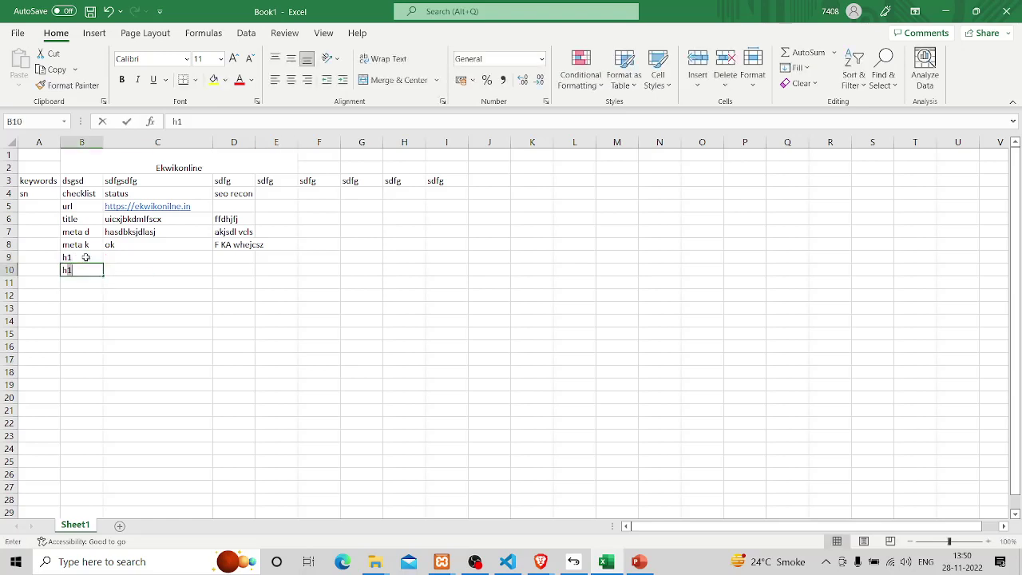
key("BackSpace")
type("2")
key("Return")
type("h3")
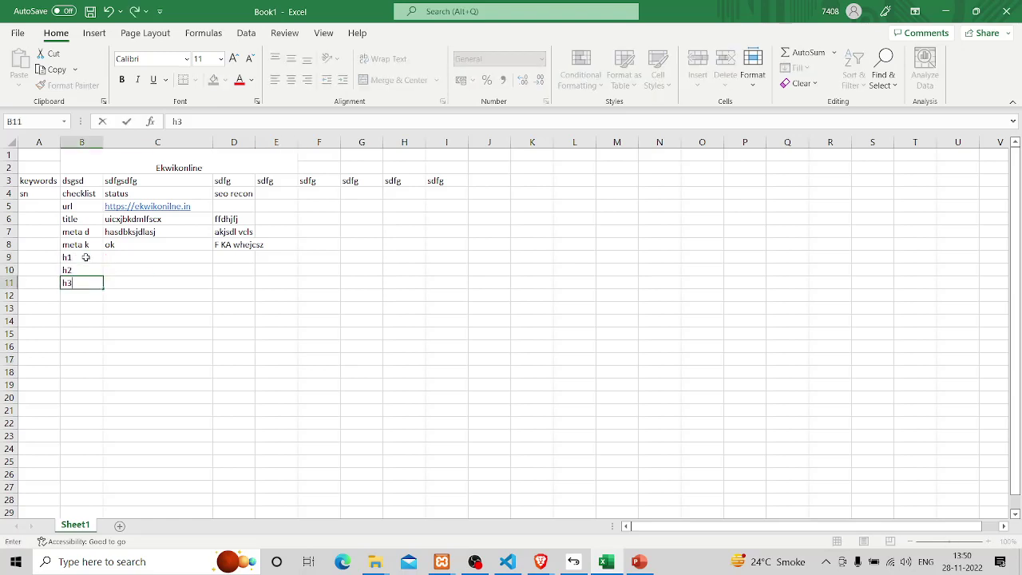
key("Return")
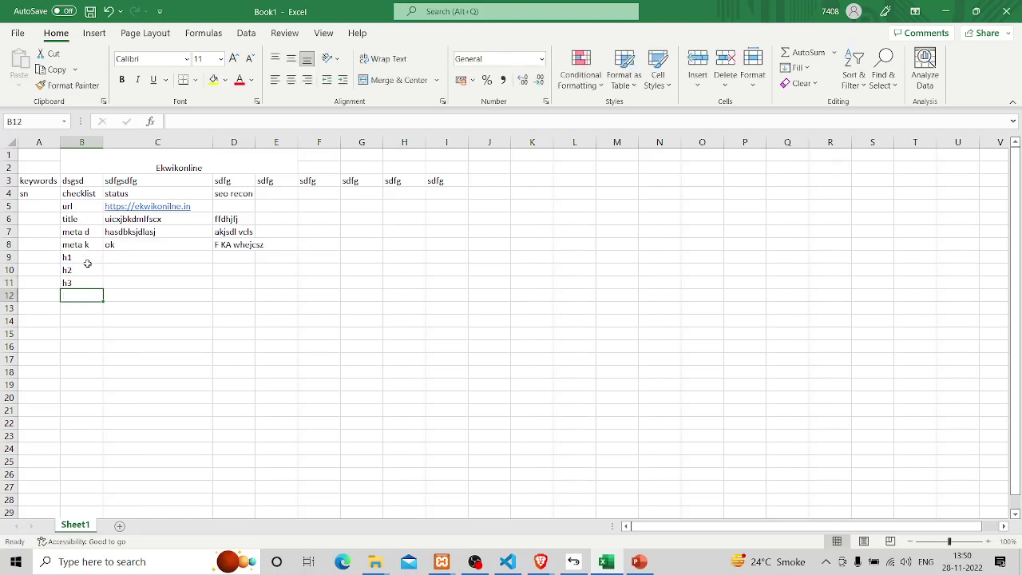
left_click_drag(85, 257, 78, 294)
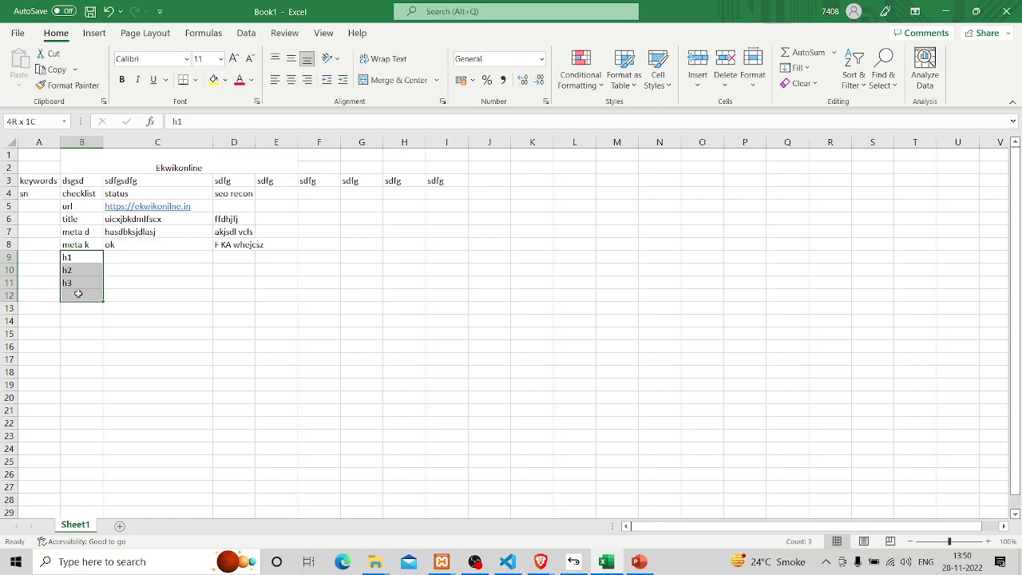
left_click(162, 306)
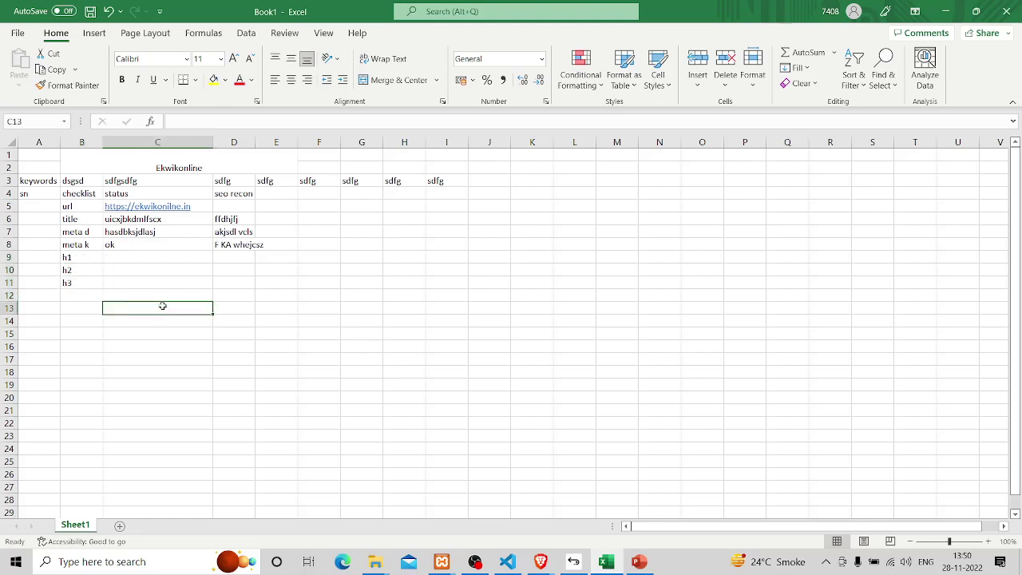
Switch to the Brave browser and examine the ekwikonline.in homepage's section headings down to the Director Message section.
key("alt+Tab")
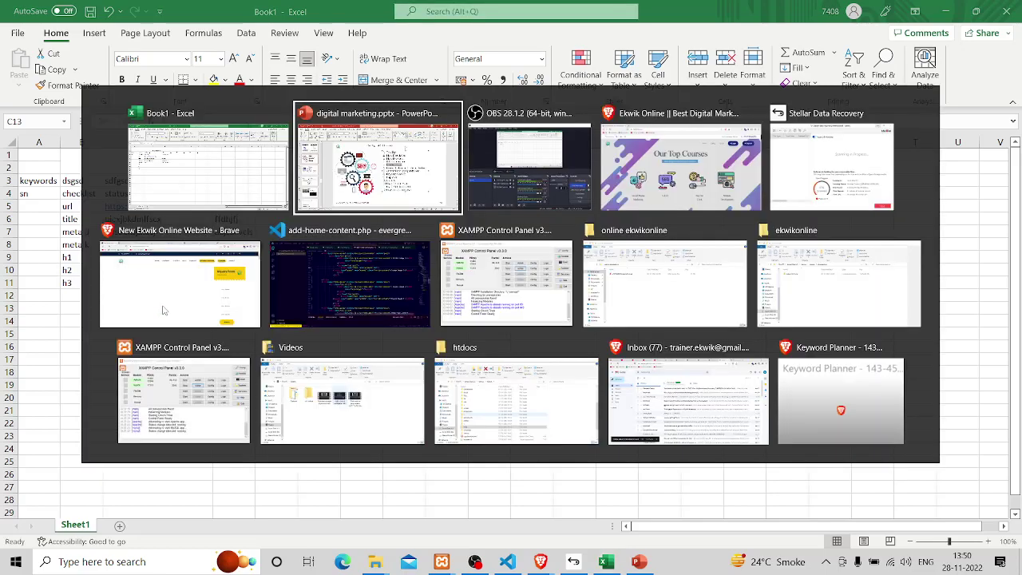
key("alt+Tab")
key("alt+Tab")
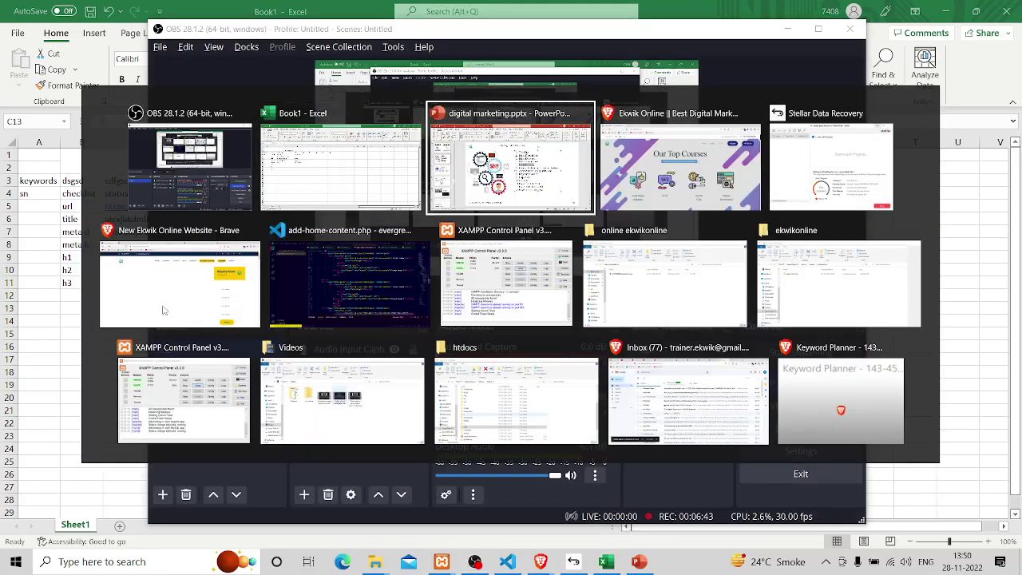
key("Escape")
key("alt+Tab")
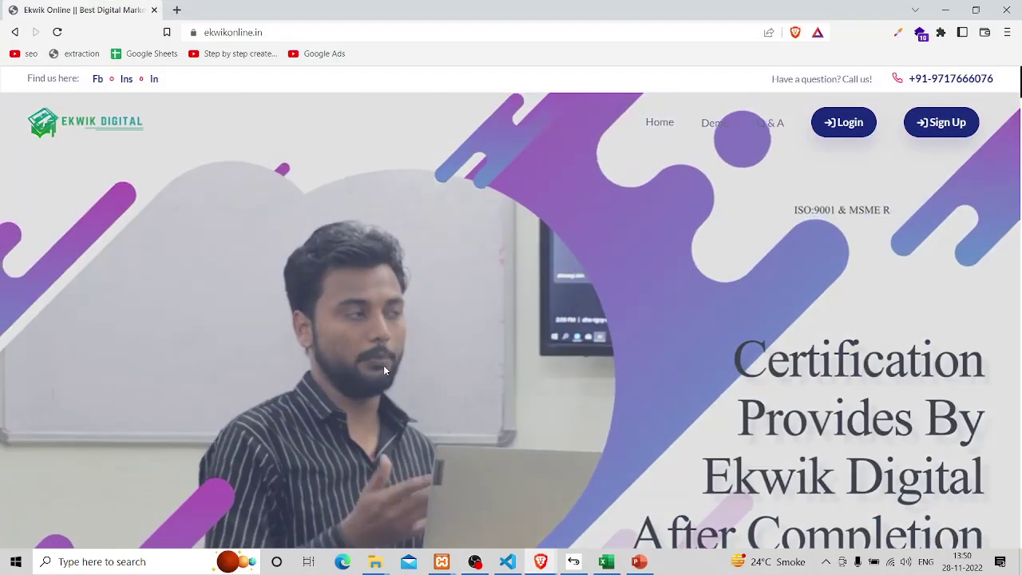
scroll(383, 368, "down", 5)
scroll(385, 370, "down", 5)
right_click(384, 370)
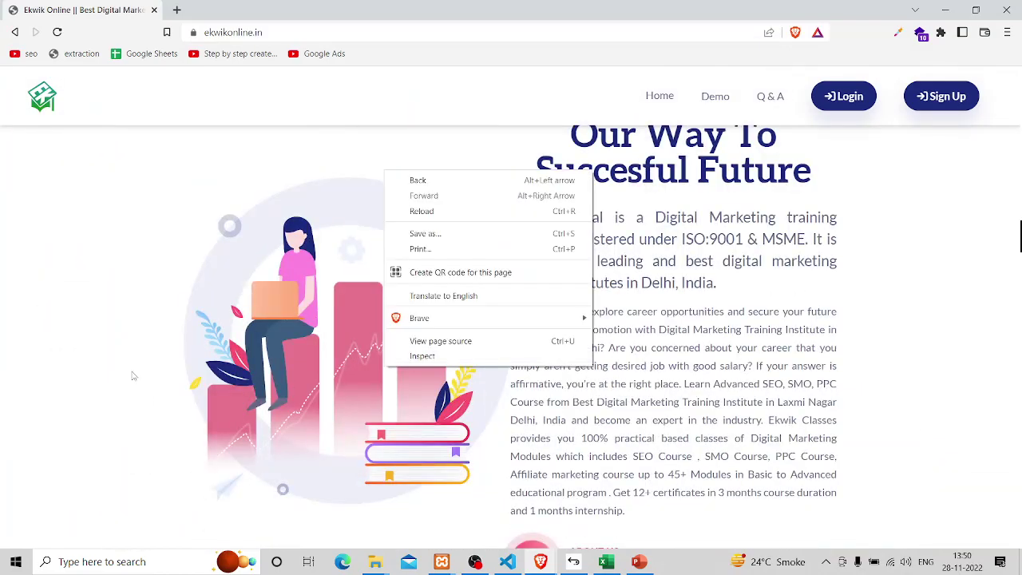
left_click(133, 375)
scroll(134, 375, "down", 3)
scroll(133, 375, "down", 15)
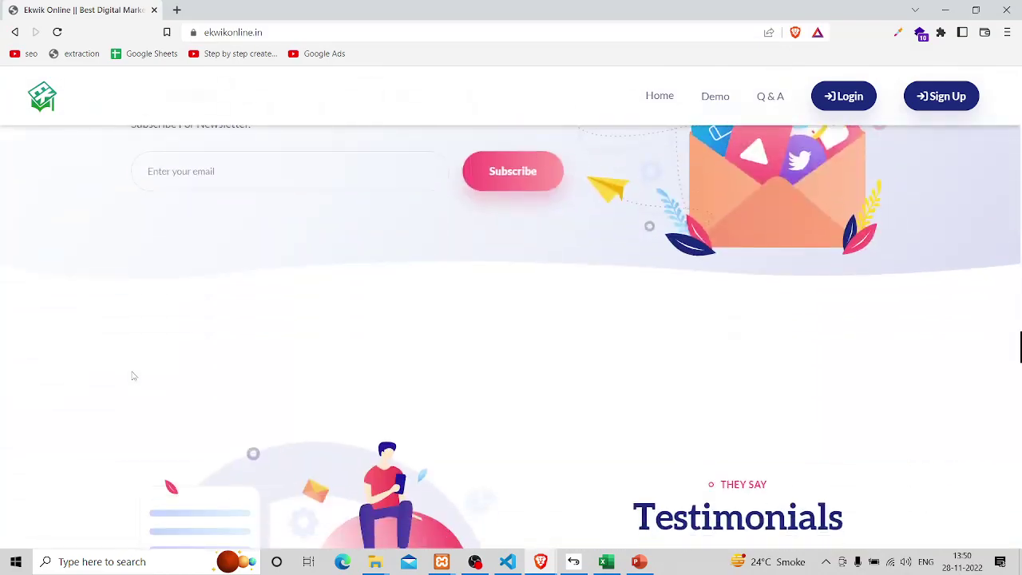
scroll(134, 376, "down", 5)
scroll(133, 376, "up", 7)
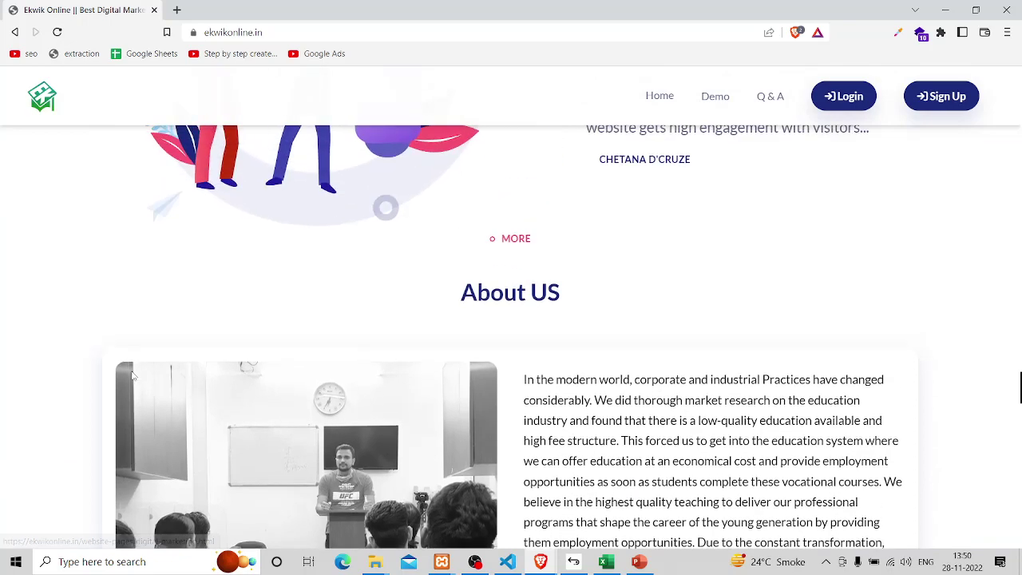
scroll(134, 375, "down", 9)
scroll(133, 375, "down", 2)
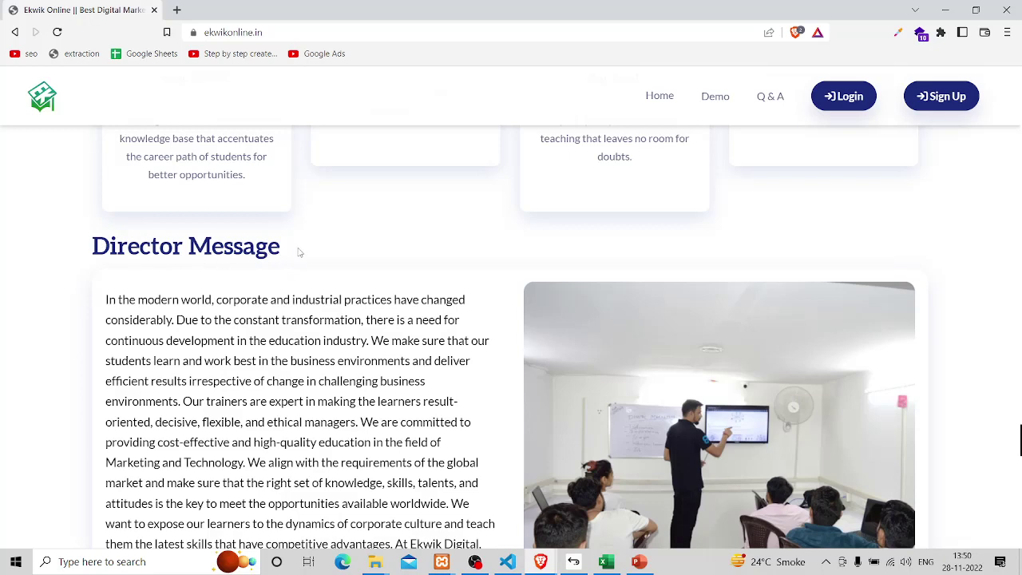
scroll(295, 252, "down", 1)
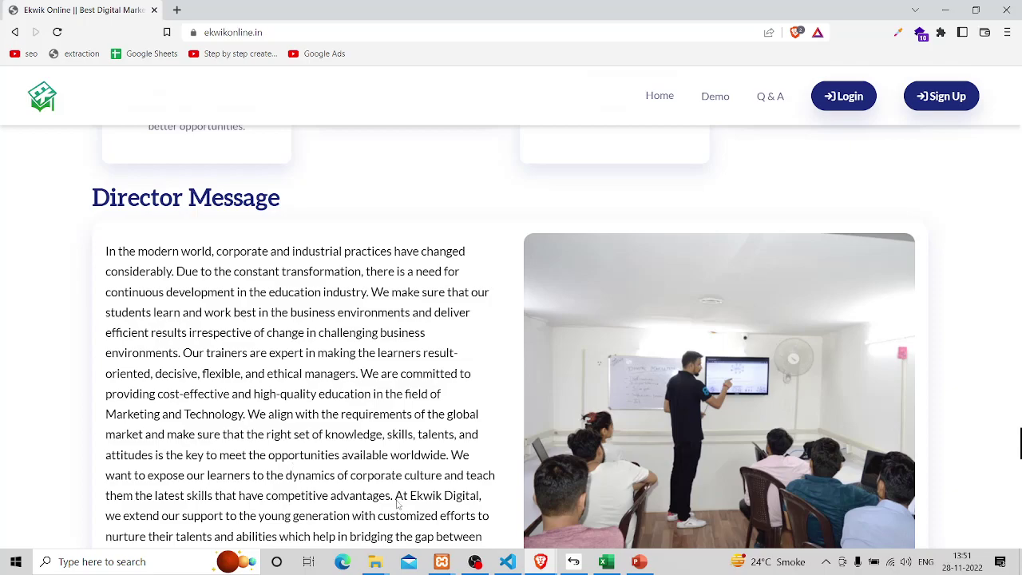
Examine the question headings on the cards in the Top Queries For Institute section of the homepage.
scroll(401, 506, "down", 15)
scroll(407, 523, "down", 15)
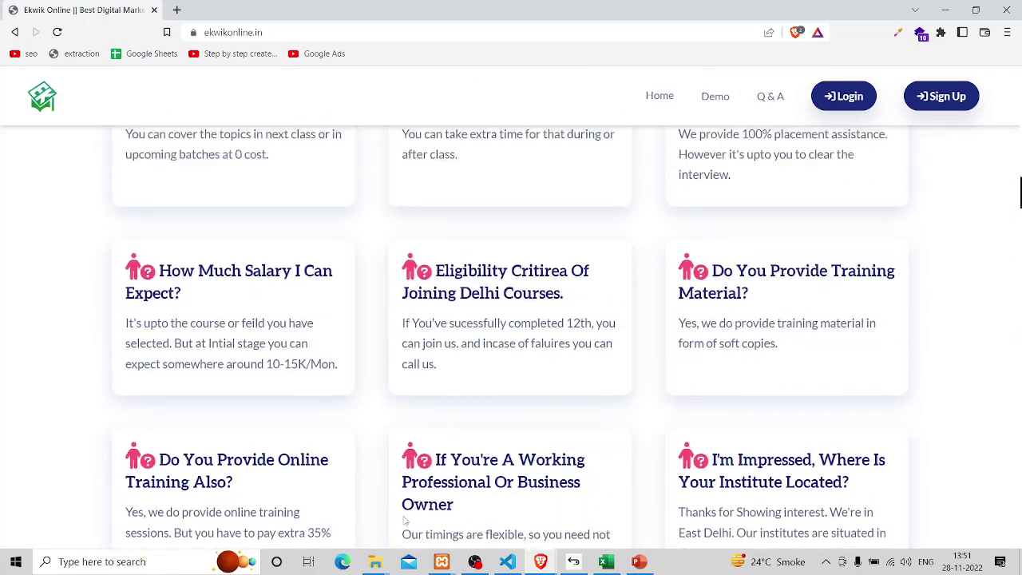
scroll(405, 520, "up", 3)
scroll(405, 521, "down", 5)
scroll(405, 521, "up", 5)
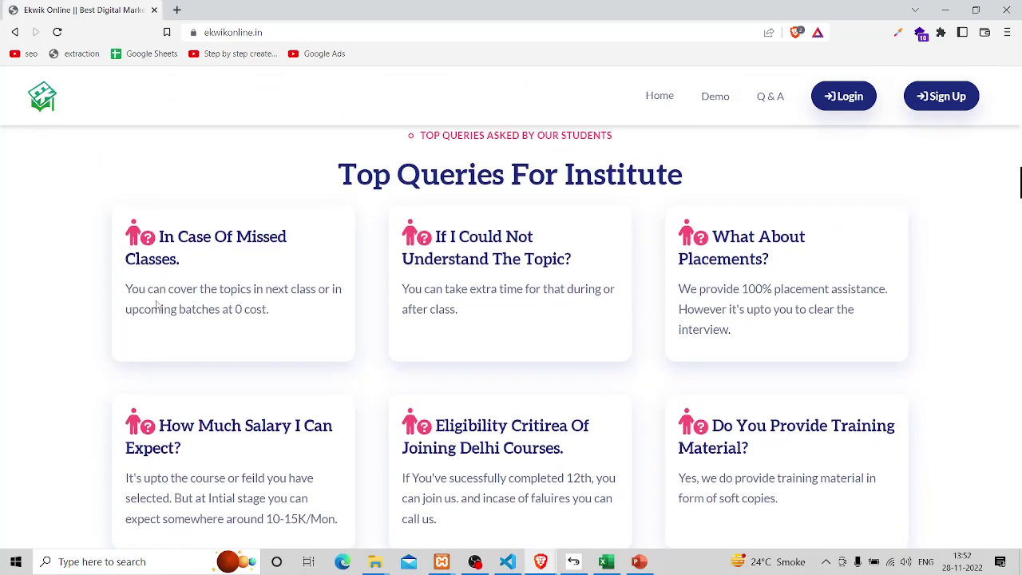
scroll(157, 306, "down", 1)
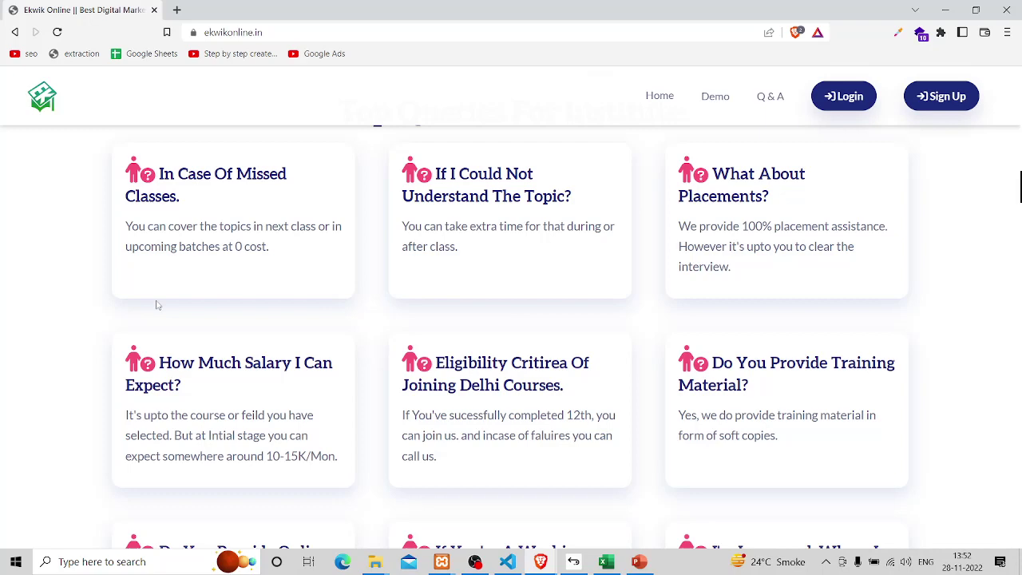
scroll(157, 305, "up", 2)
scroll(155, 304, "down", 1)
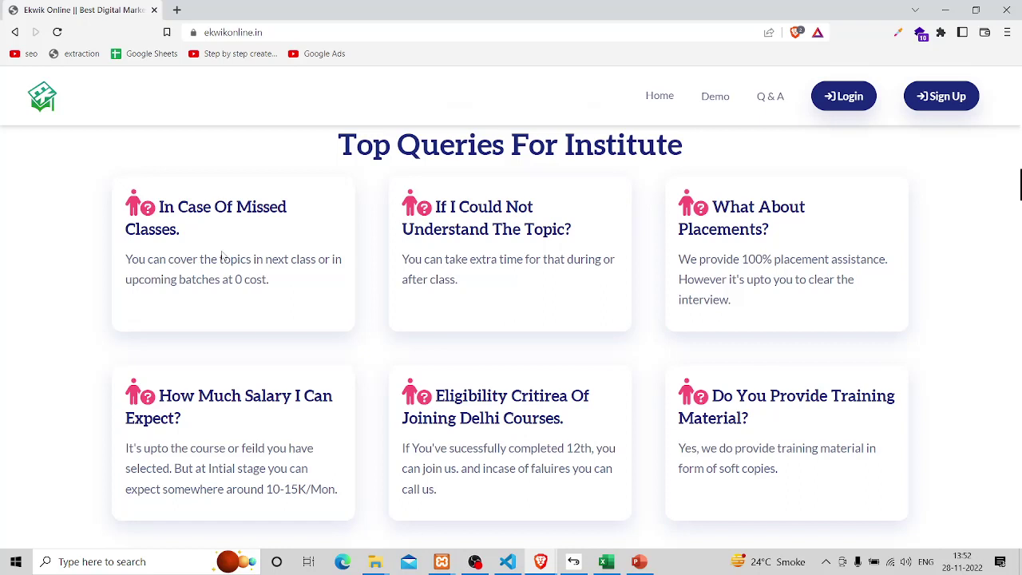
Copy the entire page source of ekwikonline.in into a new Notepad document.
key("ctrl+u")
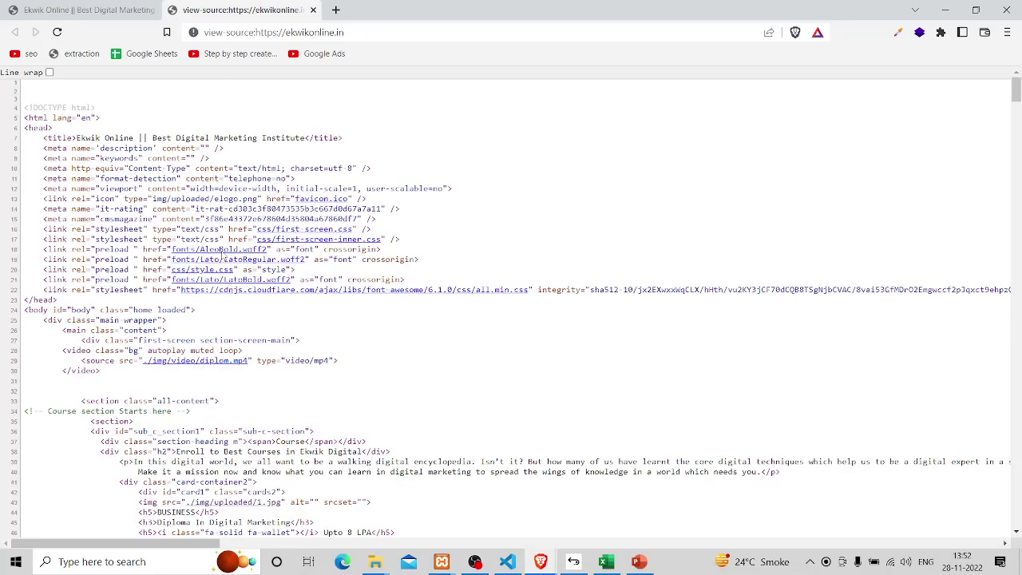
key("ctrl+a")
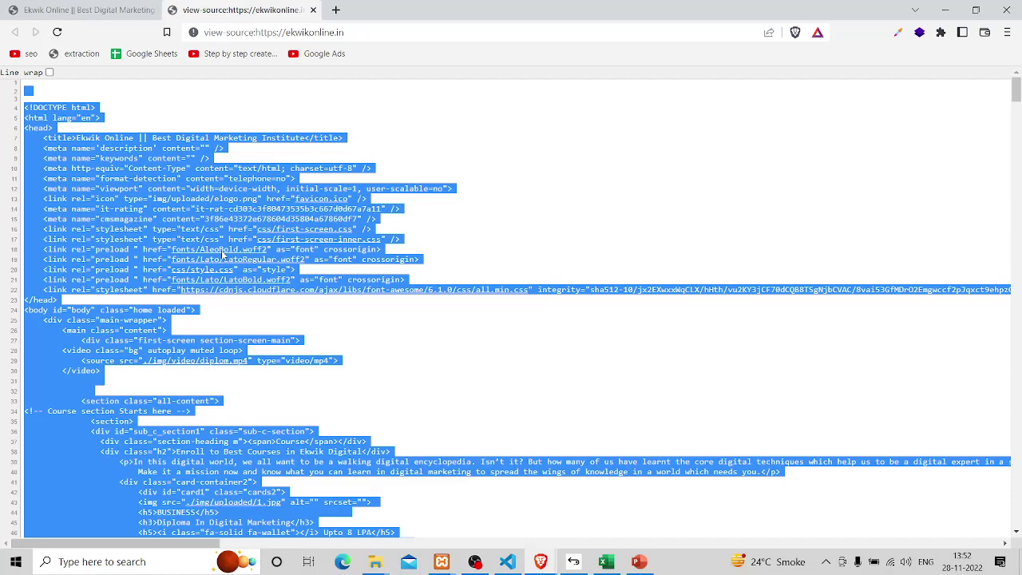
key("super+d")
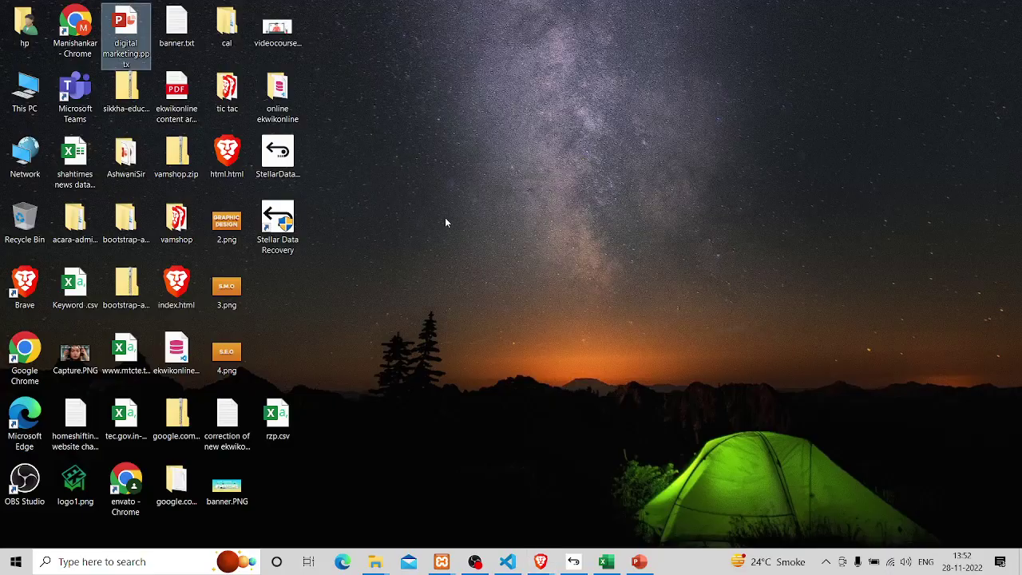
key("super")
type("not")
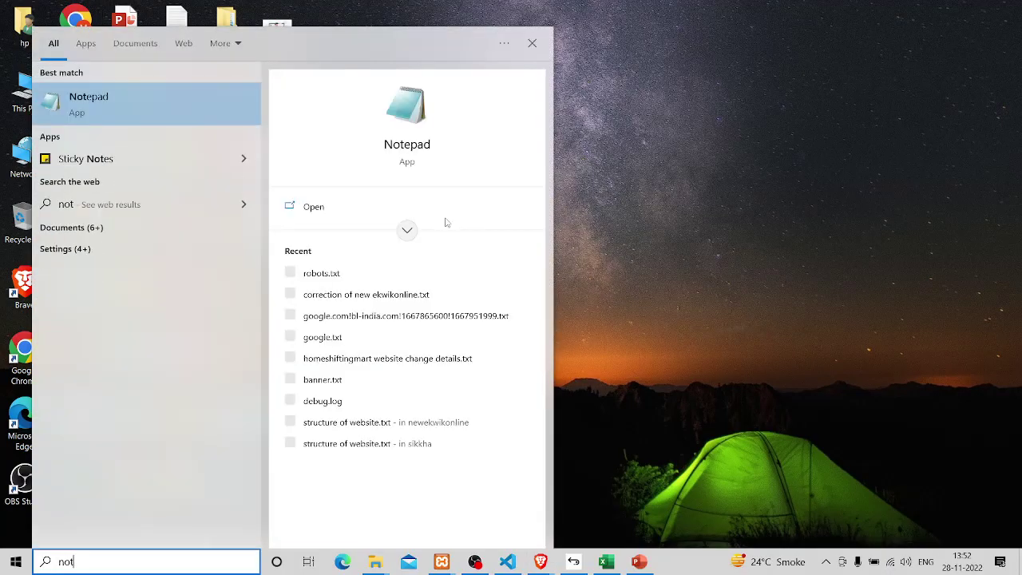
key("Return")
key("ctrl+v")
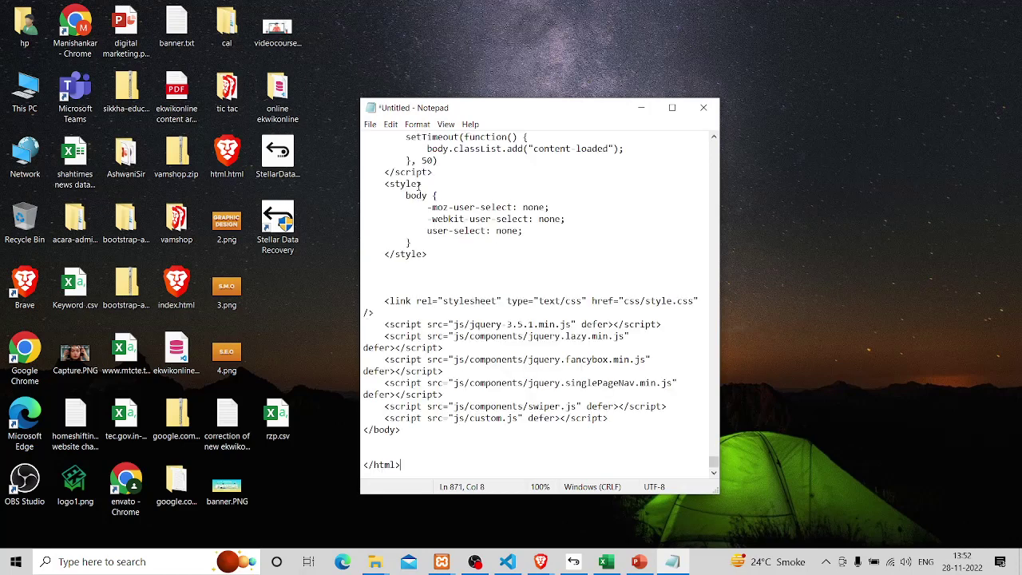
Save the Notepad document to the Desktop as ekwikonline.html.
key("ctrl+s")
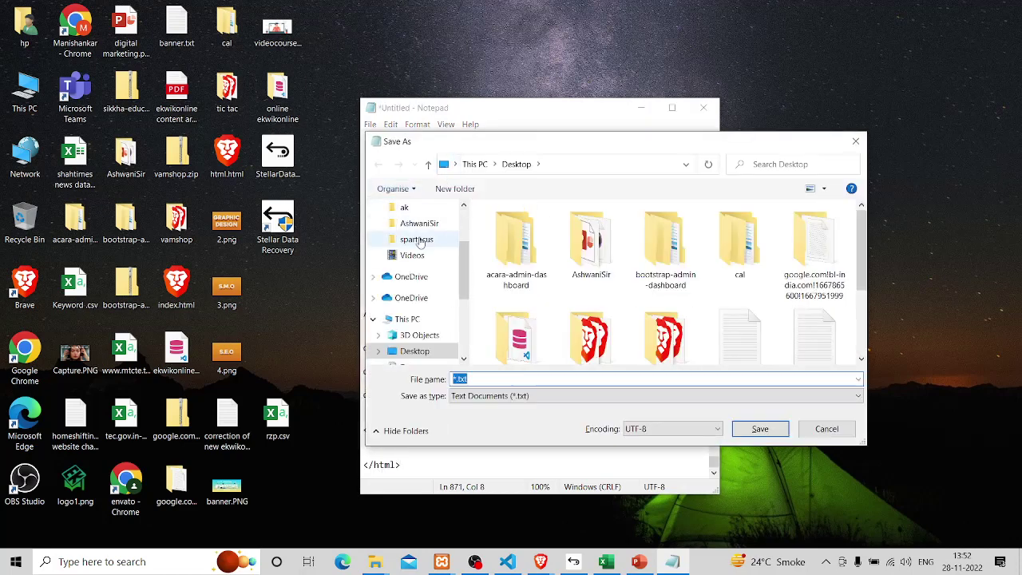
scroll(419, 239, "up", 3)
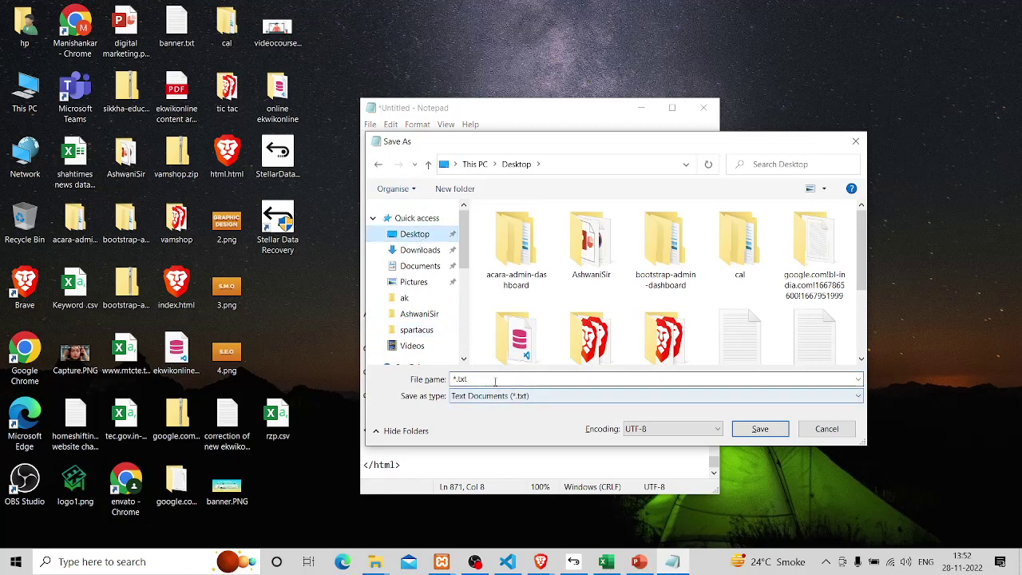
key("BackSpace")
type("ekwikonoin")
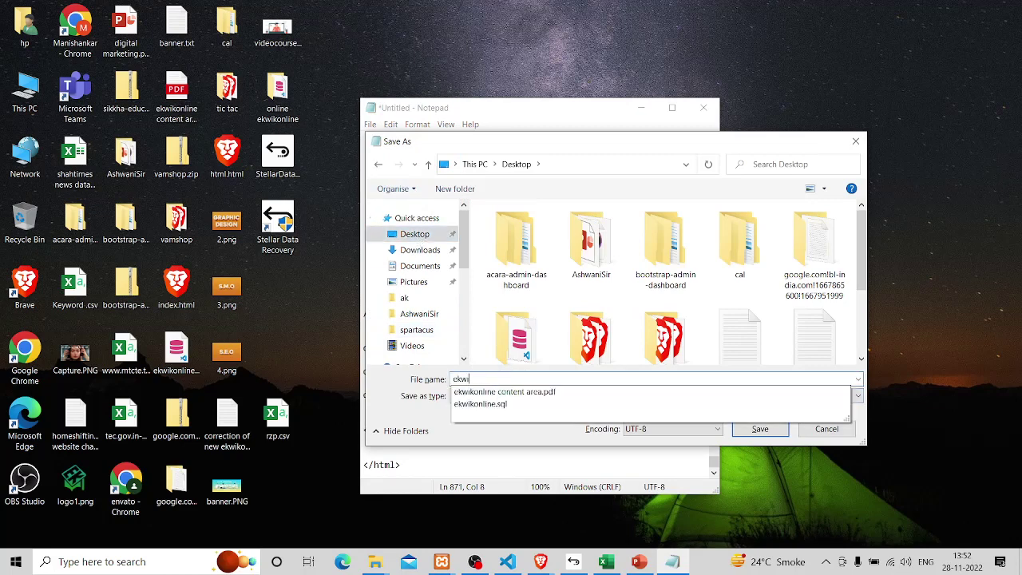
key("BackSpace")
key("BackSpace")
key("BackSpace")
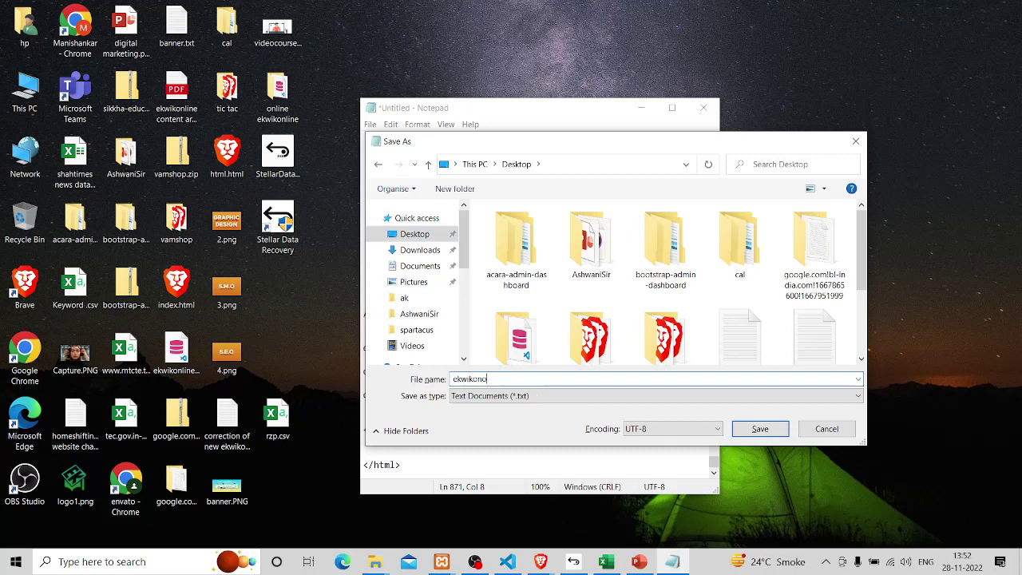
type("line.html")
key("Return")
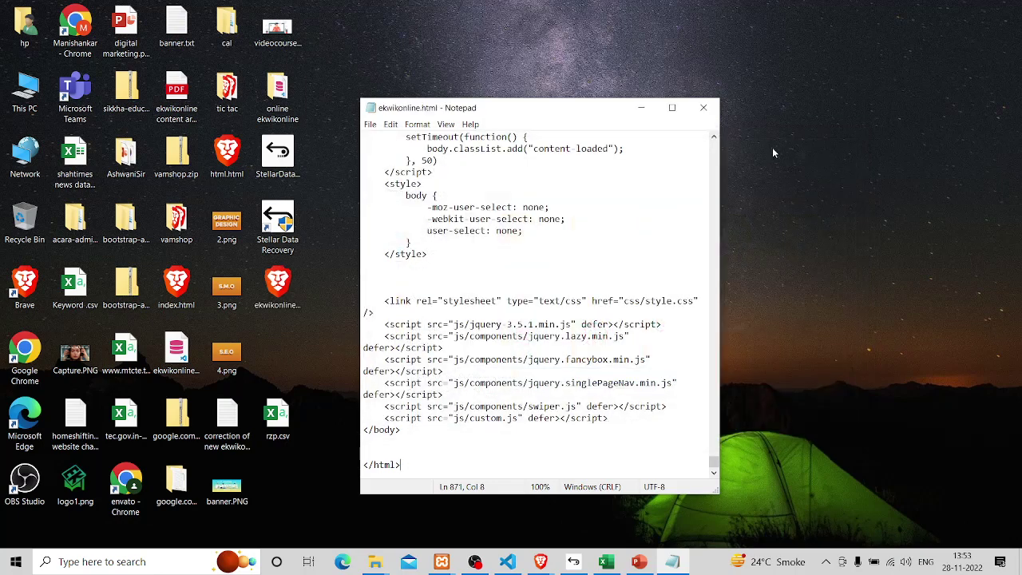
Open ekwikonline.html from the desktop in the browser, look through the rendered page and view its source.
left_click(643, 108)
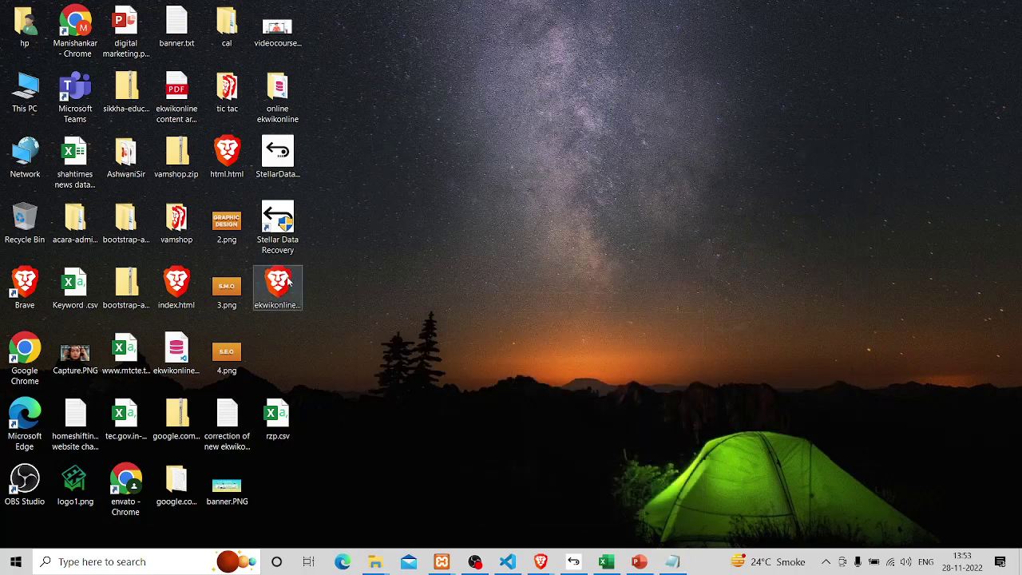
double_click(289, 281)
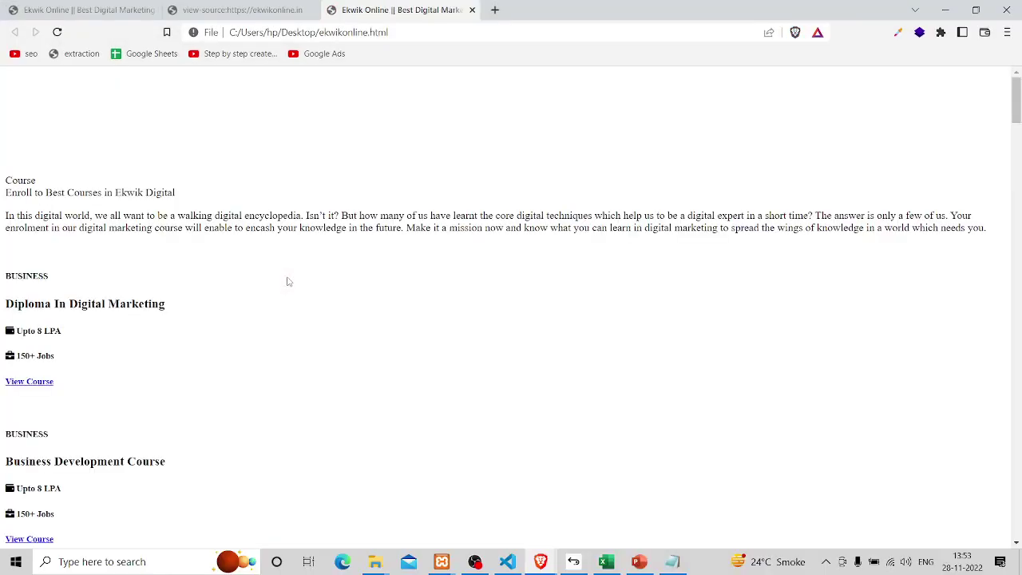
scroll(289, 281, "down", 20)
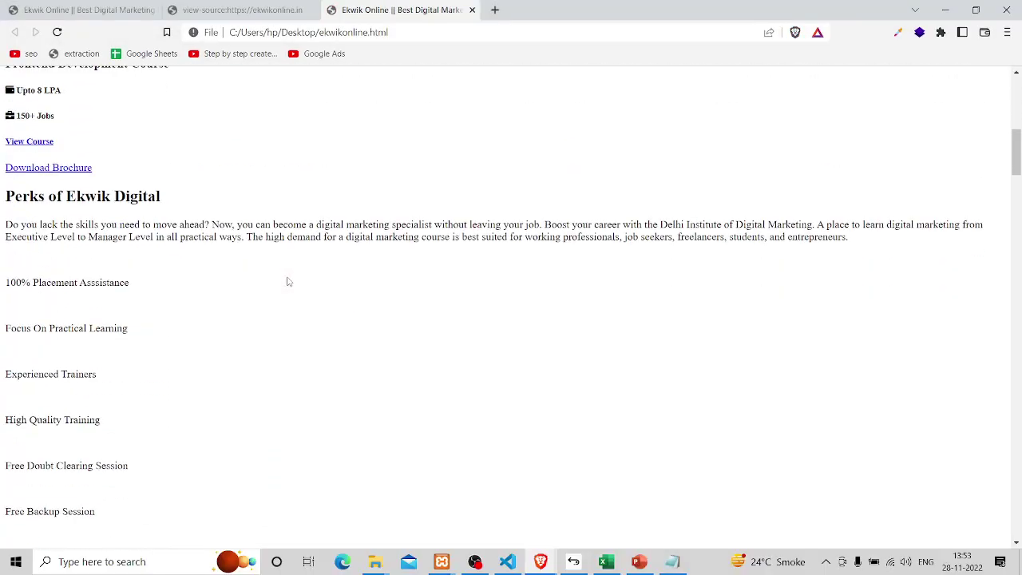
scroll(290, 281, "down", 8)
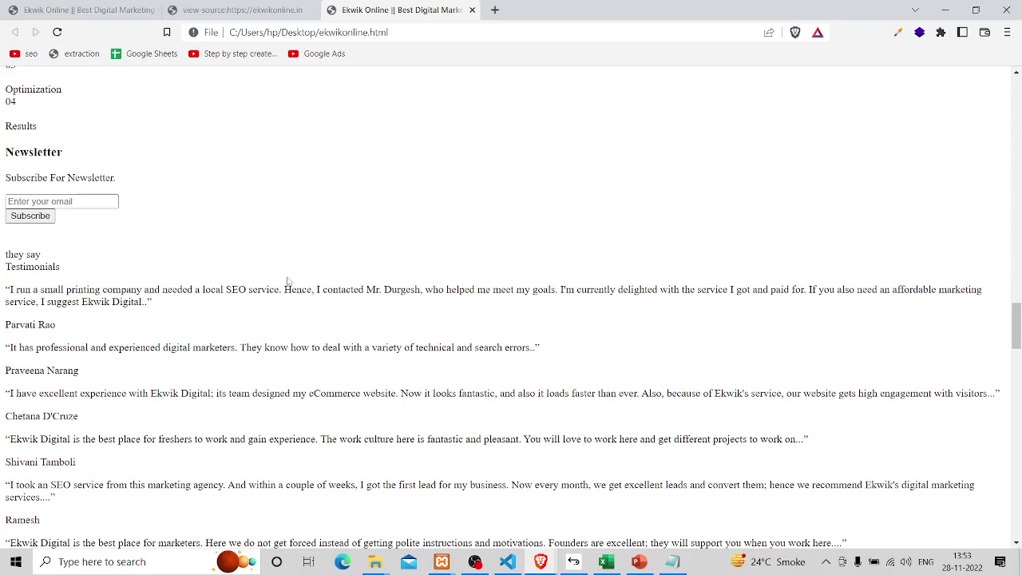
key("ctrl+u")
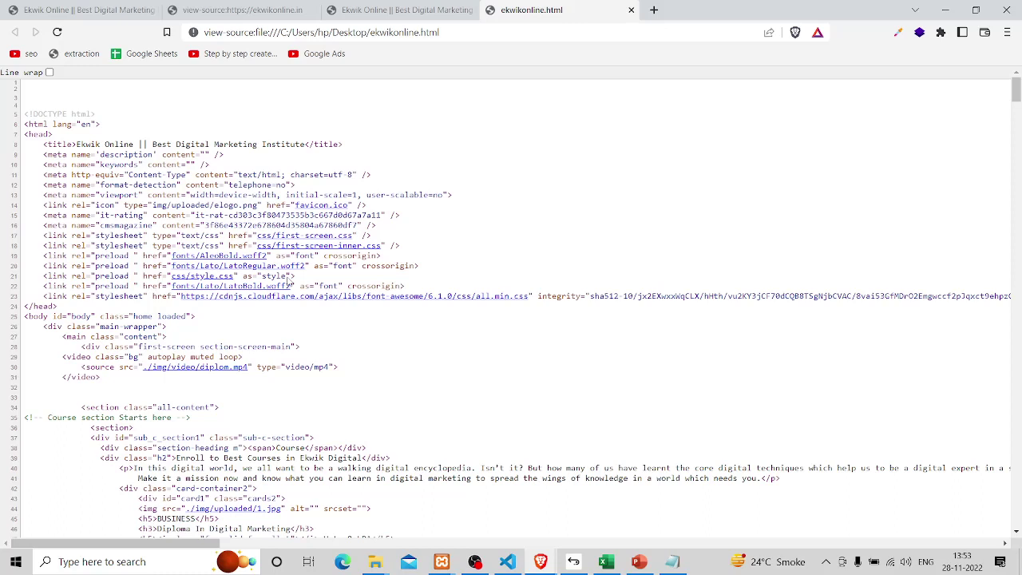
Search Google for "panner reciepw" in a new tab and look through the recipe results.
left_click(657, 11)
type("pann")
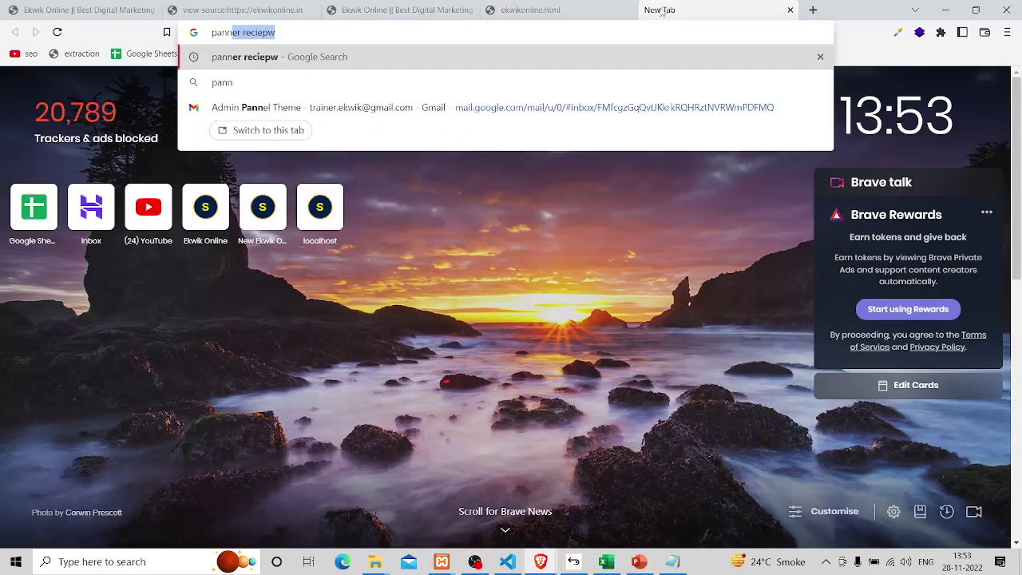
key("Return")
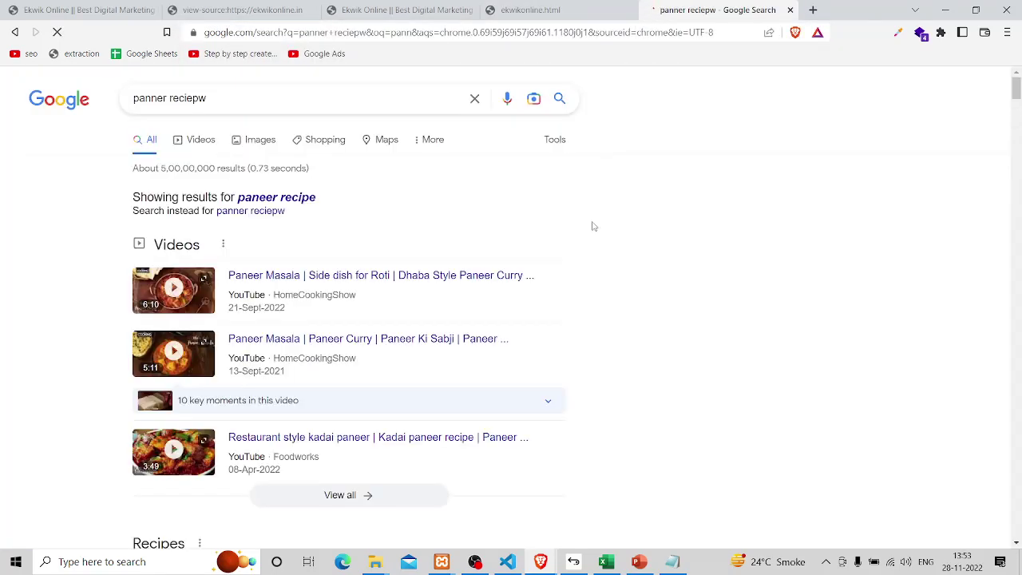
scroll(516, 305, "down", 3)
scroll(516, 304, "down", 2)
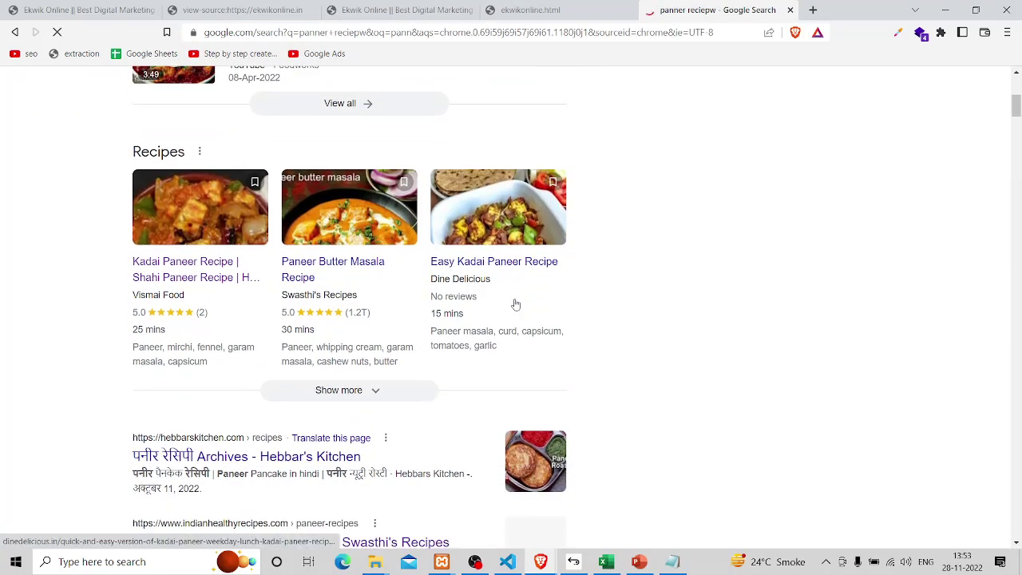
Open the Vismai Food Kadai Paneer Recipe result and view its page source.
left_click(200, 277)
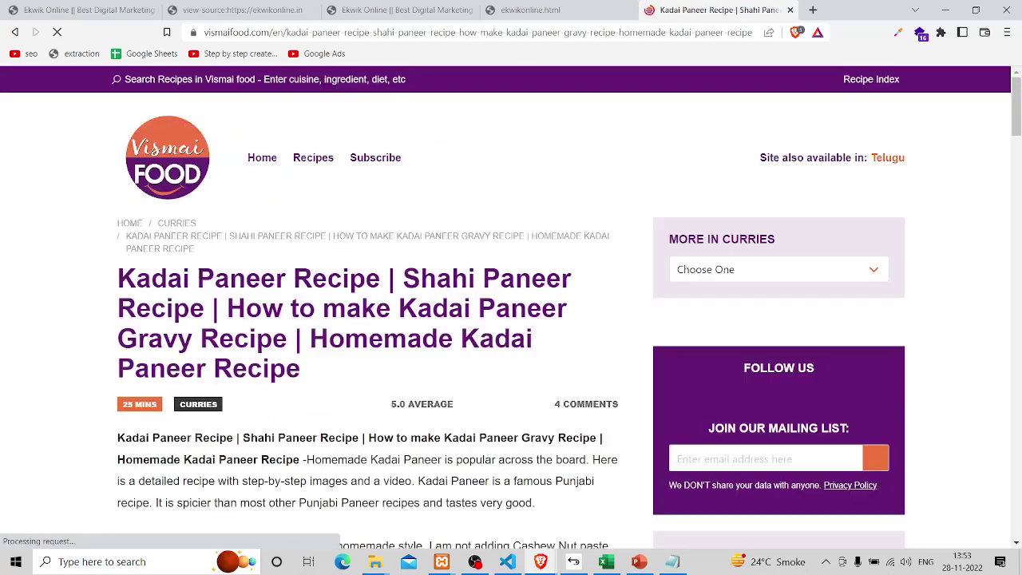
scroll(200, 278, "down", 2)
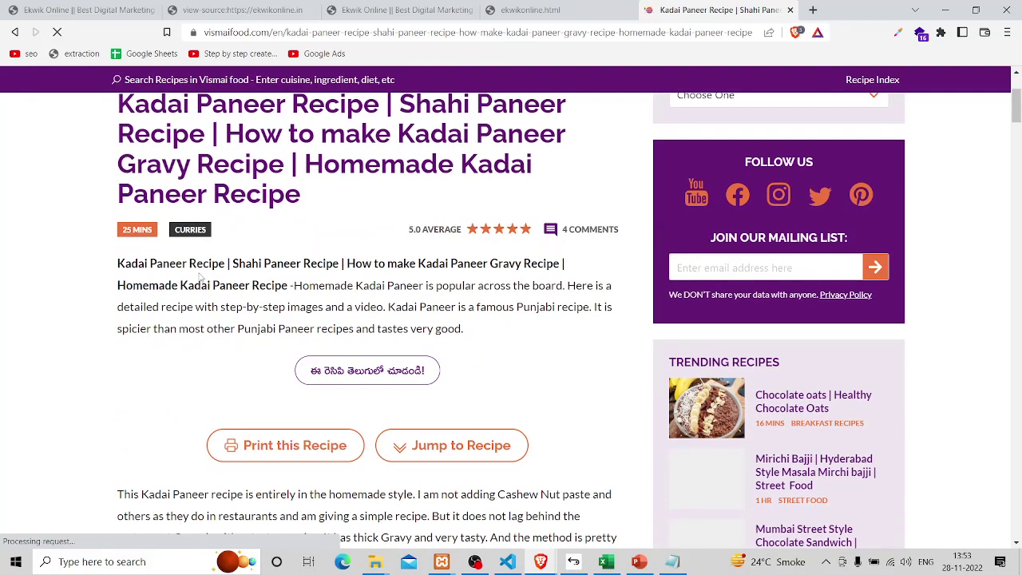
key("ctrl+u")
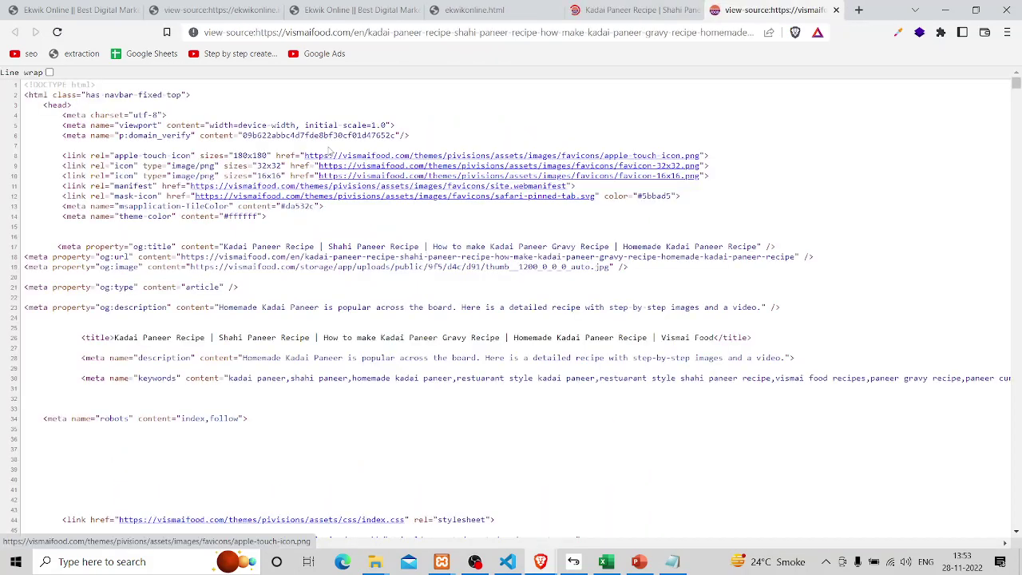
Return to the Google results, open Swasthi's Recipes' 60 Paneer Recipes You Must Try! page and look through its opening content.
left_click(624, 8)
key("alt+Left")
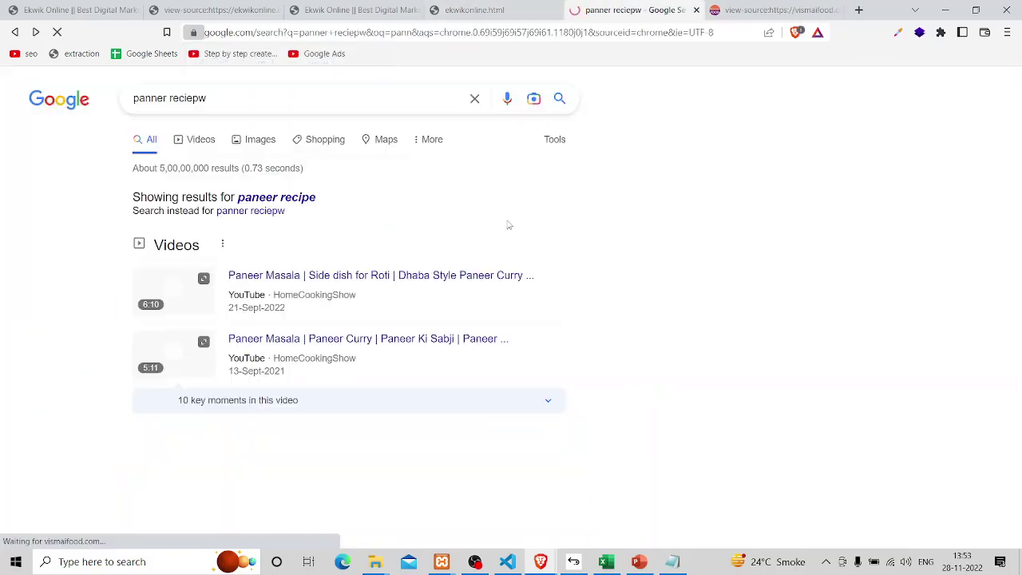
scroll(361, 372, "down", 3)
scroll(361, 372, "up", 5)
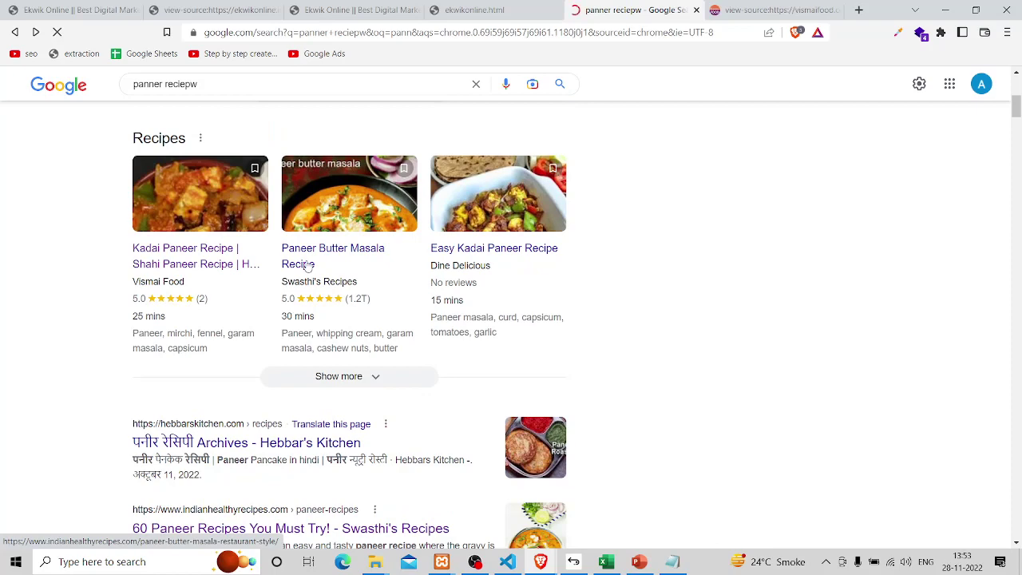
scroll(308, 266, "down", 3)
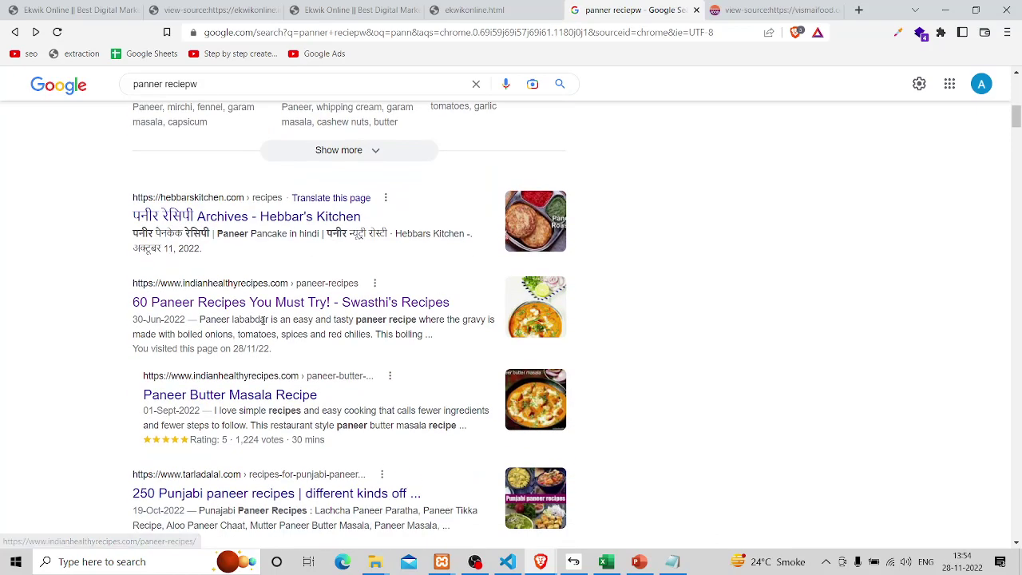
left_click(268, 313)
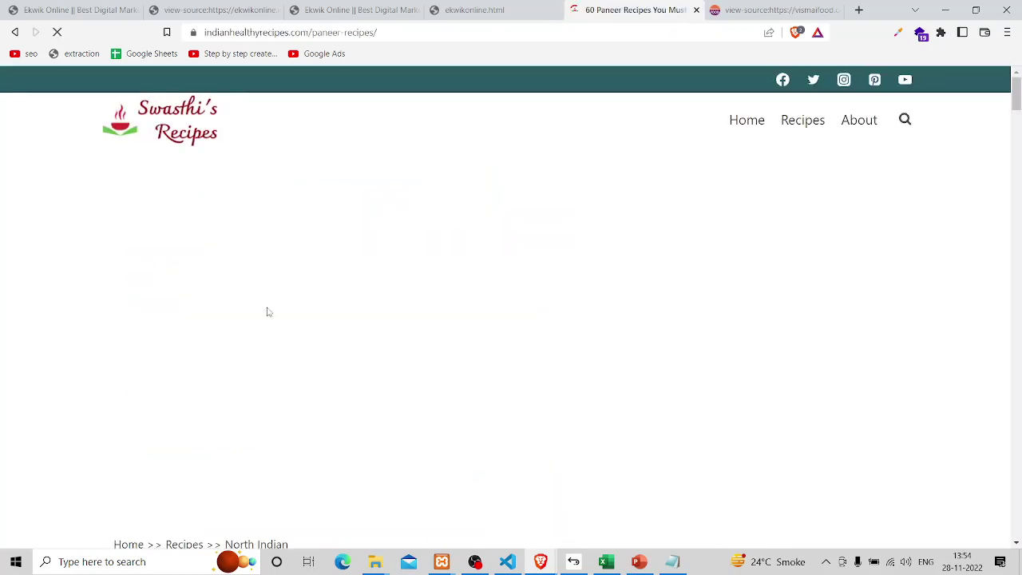
scroll(267, 307, "down", 2)
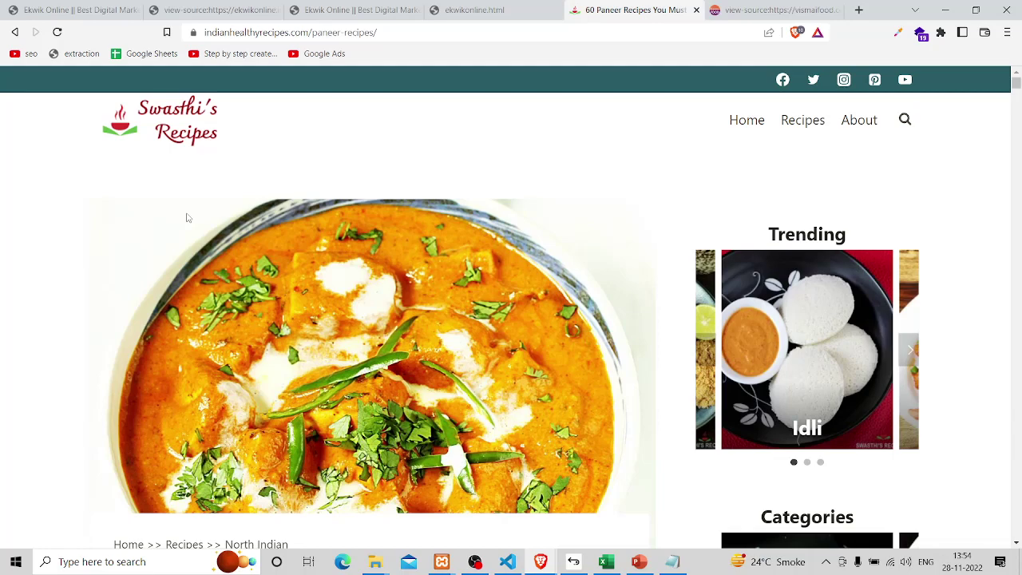
scroll(188, 218, "down", 6)
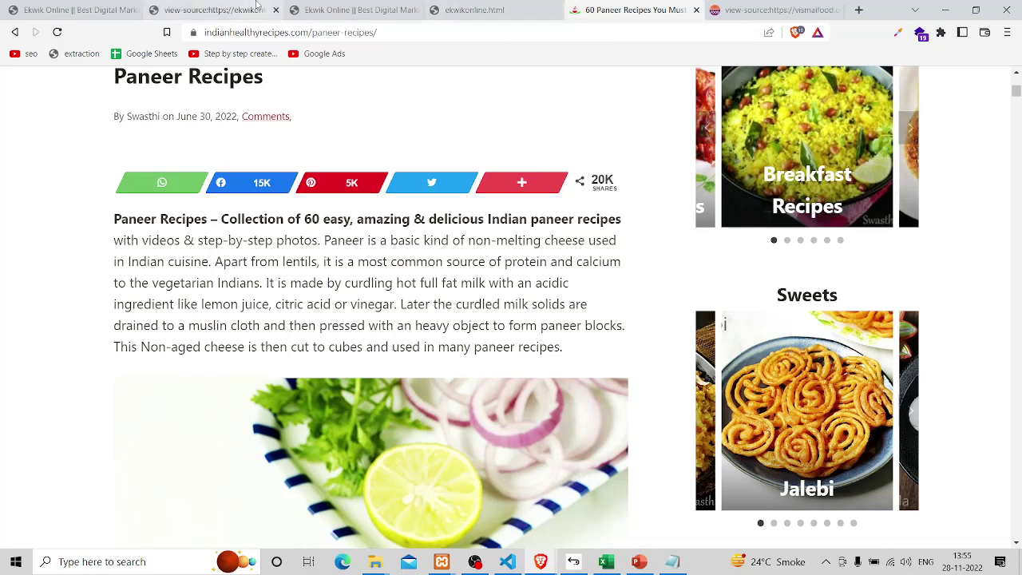
Copy the full URL of the paneer recipes page into a new Notepad document.
left_click(398, 32)
key("ctrl+a")
left_click(399, 32)
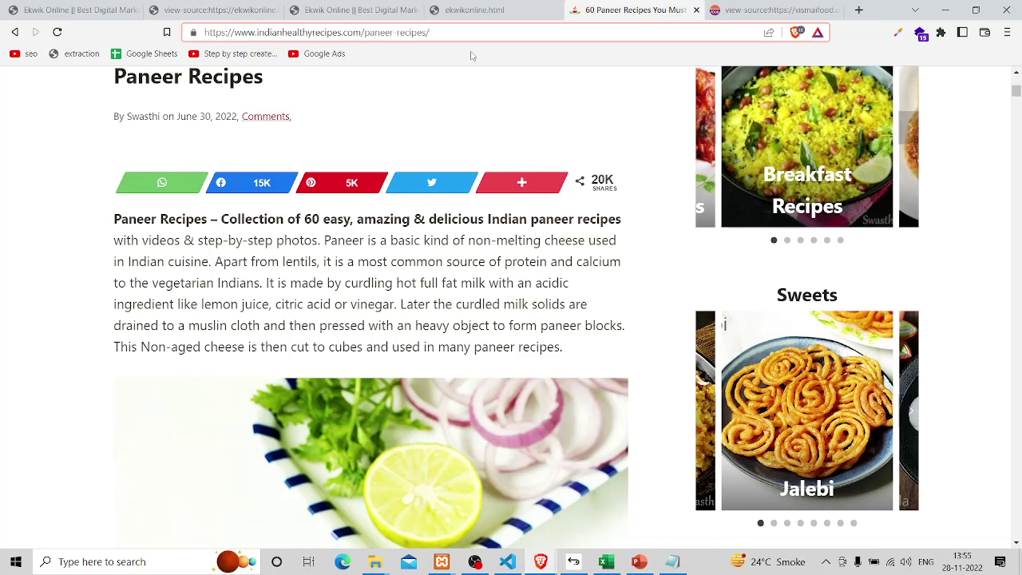
key("ctrl+a")
key("ctrl+c")
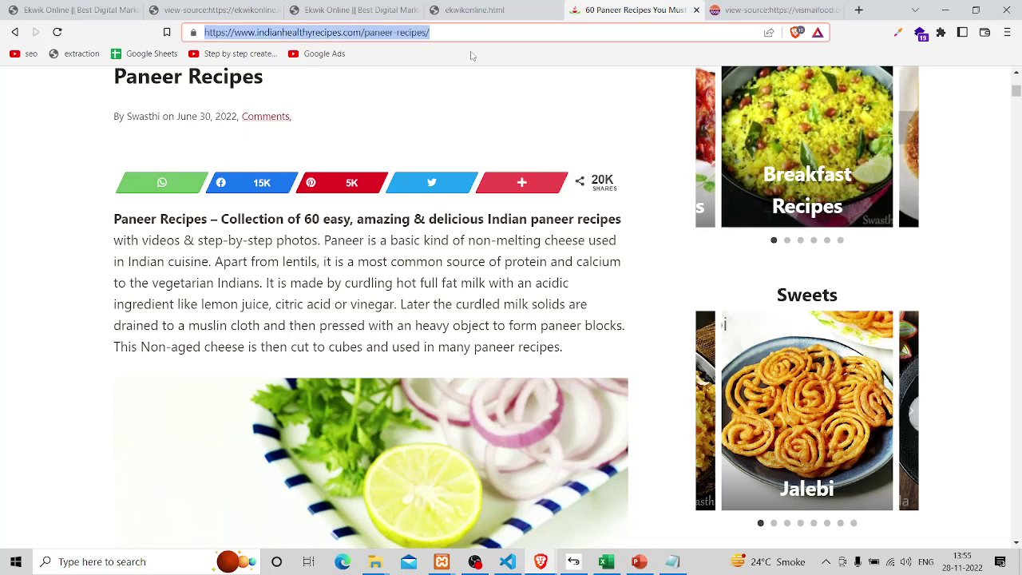
key("super")
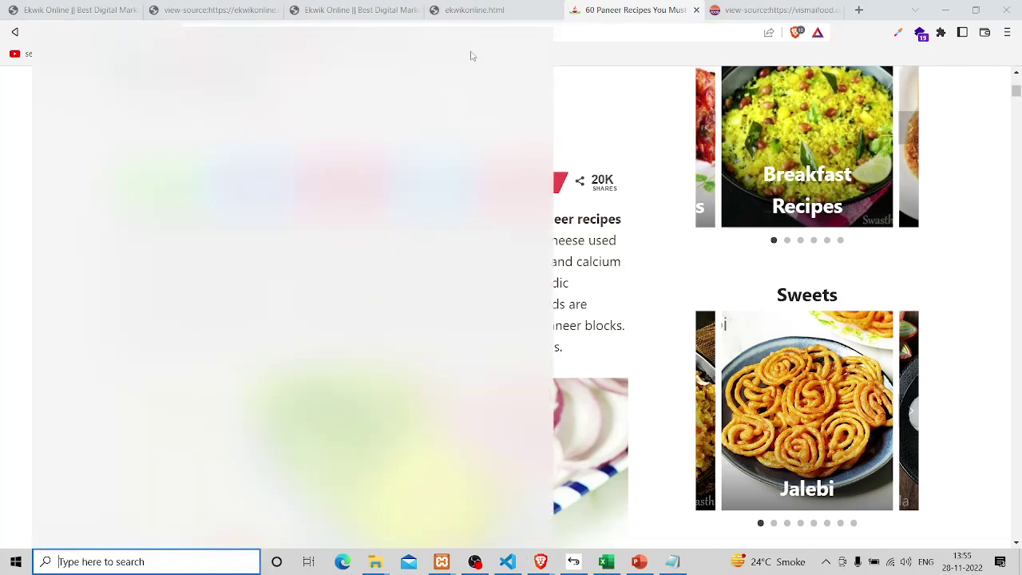
type("to")
key("BackSpace")
key("BackSpace")
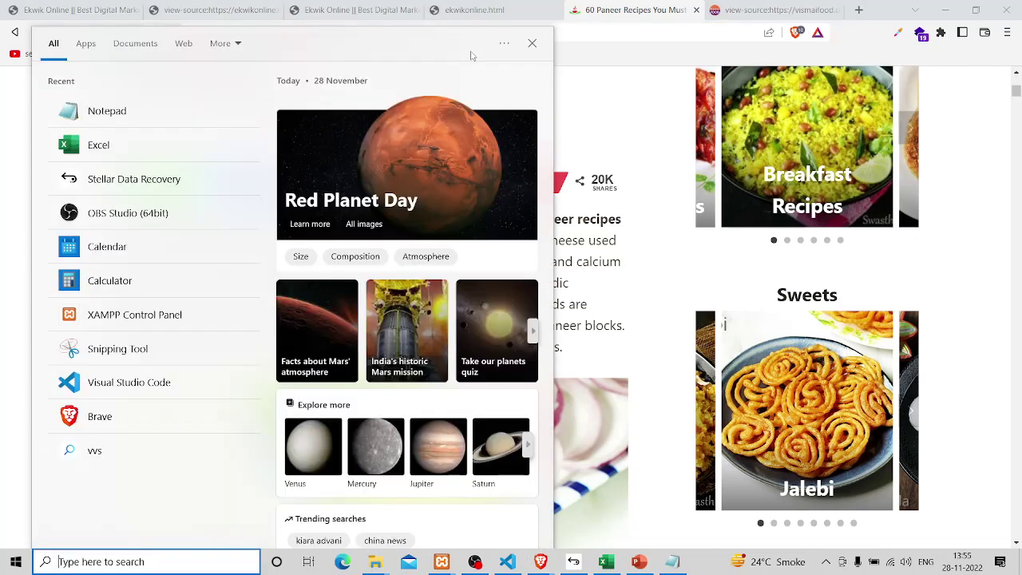
type("not")
key("Return")
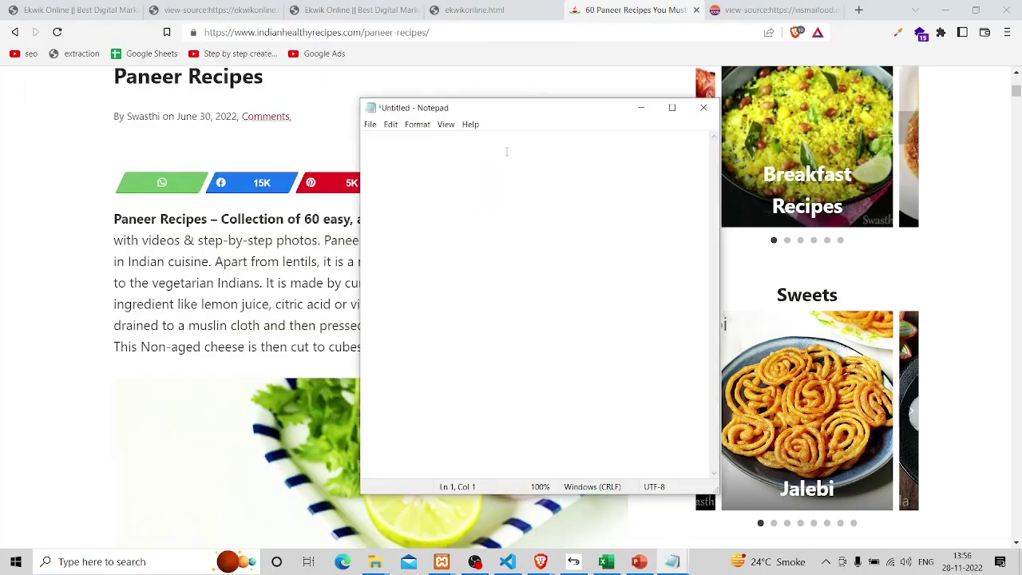
key("ctrl+v")
Enlarge the Notepad text to 230% to examine the structure of the pasted URL.
key("ctrl+plus")
key("ctrl+plus")
key("ctrl+plus")
key("ctrl+plus")
key("ctrl+plus")
key("ctrl+plus")
key("ctrl+plus")
key("ctrl+plus")
key("ctrl+plus")
key("ctrl+plus")
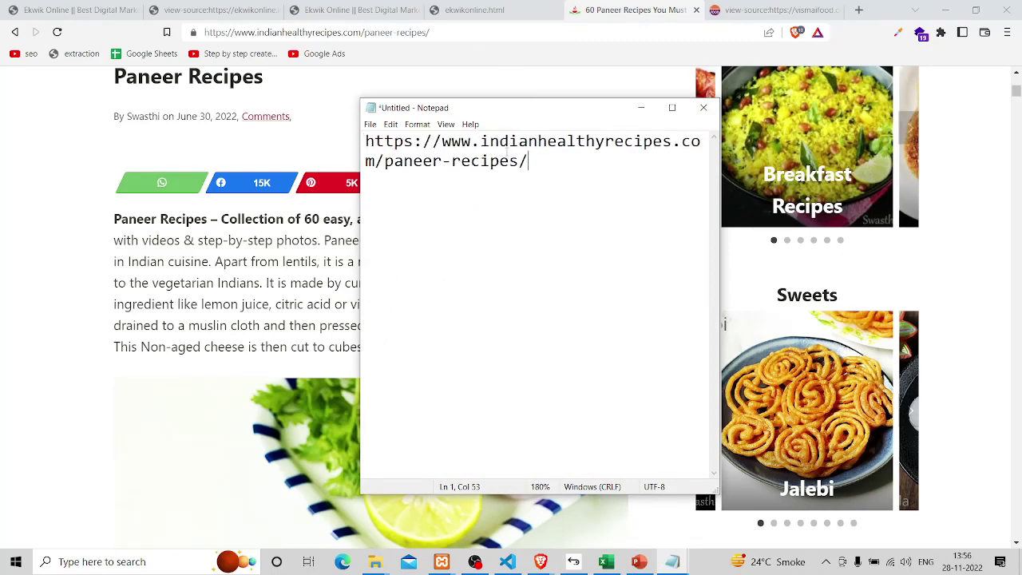
key("ctrl+plus")
key("ctrl+plus")
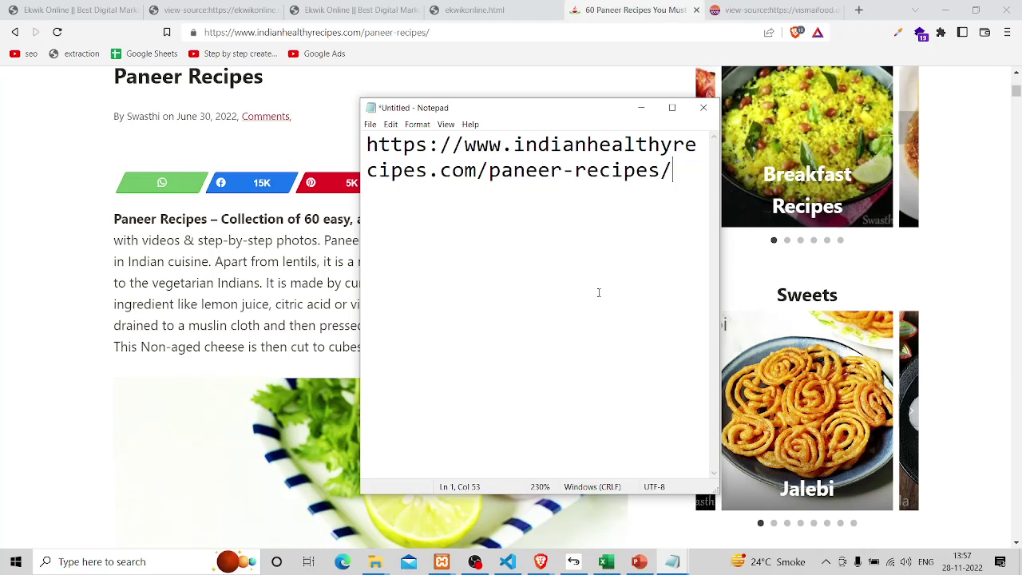
Return to the paneer recipes page in the browser and switch to the Book1 workbook in Excel.
left_click(965, 232)
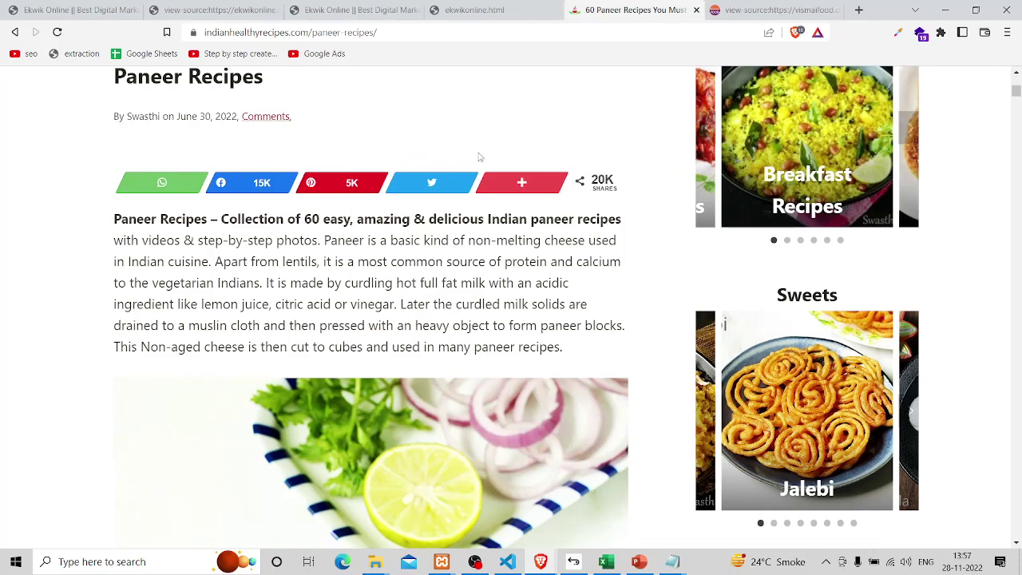
key("alt+Tab")
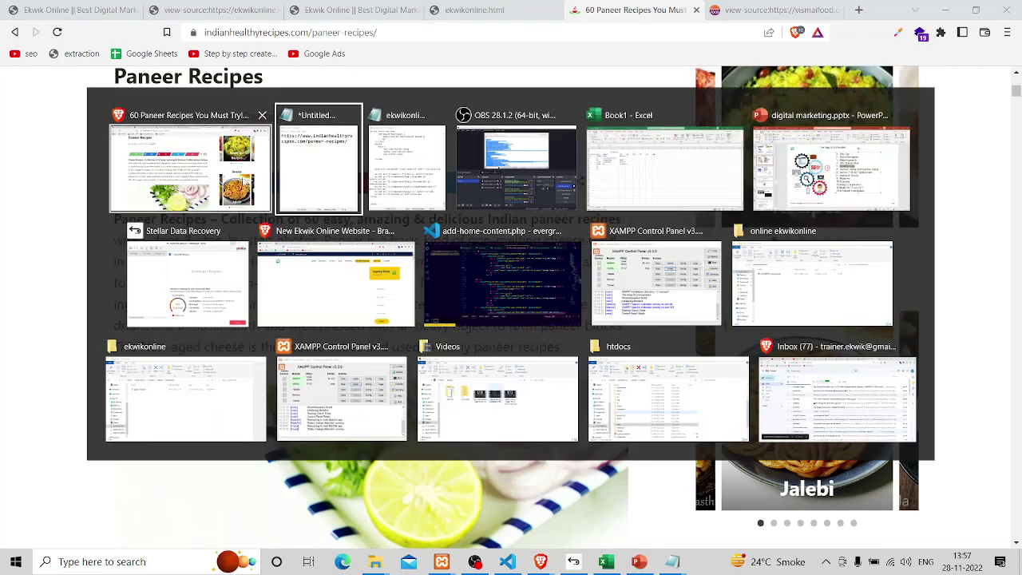
left_click(243, 182)
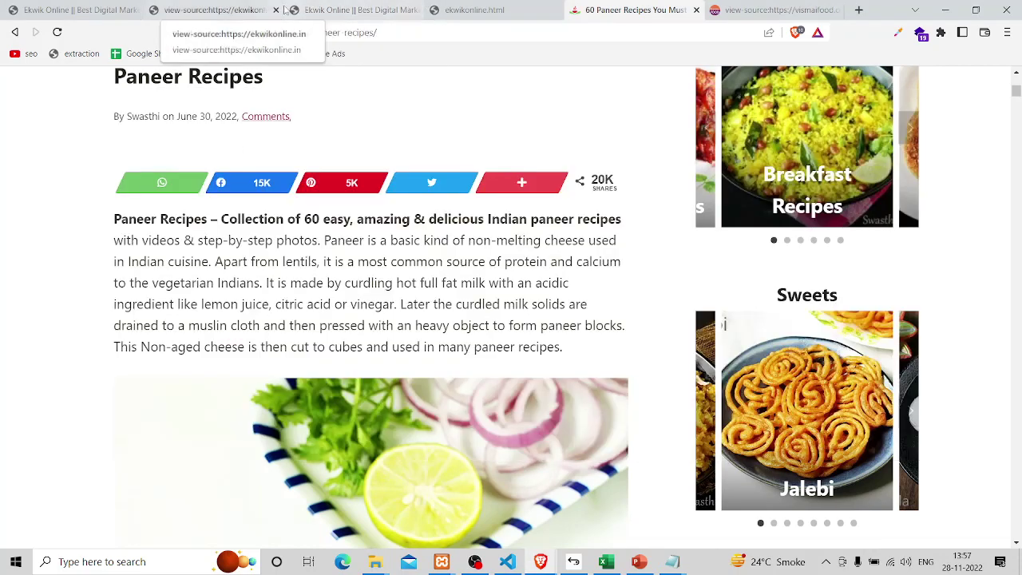
key("alt+Tab")
key("Tab")
key("Tab")
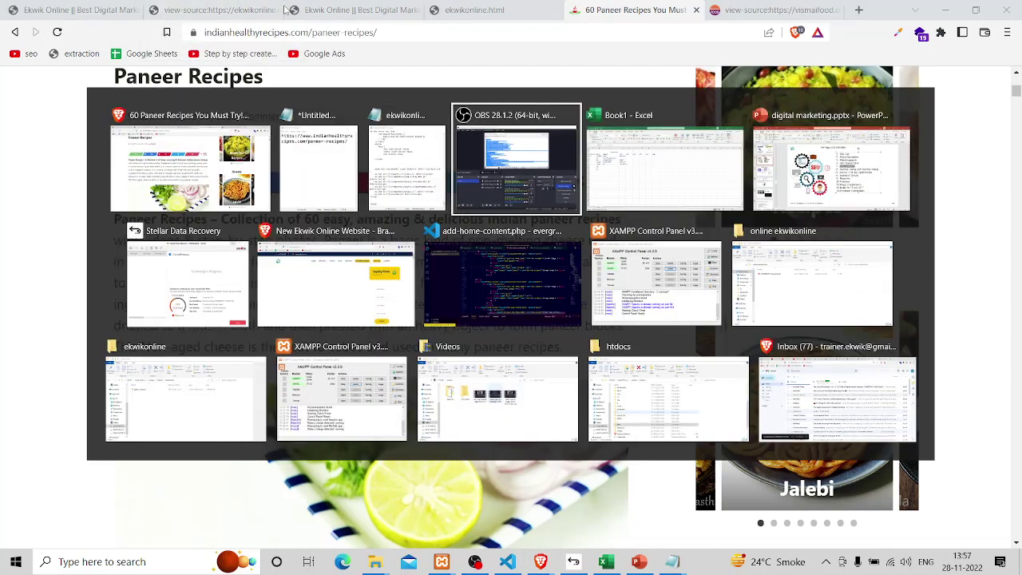
key("Down")
key("Right")
key("Up")
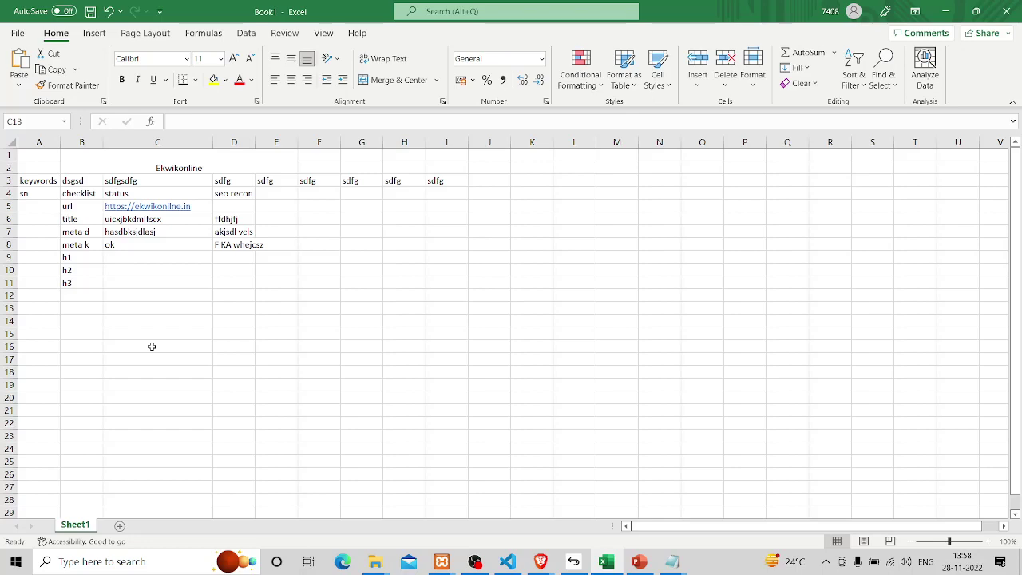
Switch back to the browser and look through the source and rendered page of the local ekwikonline.html file.
key("alt+Tab")
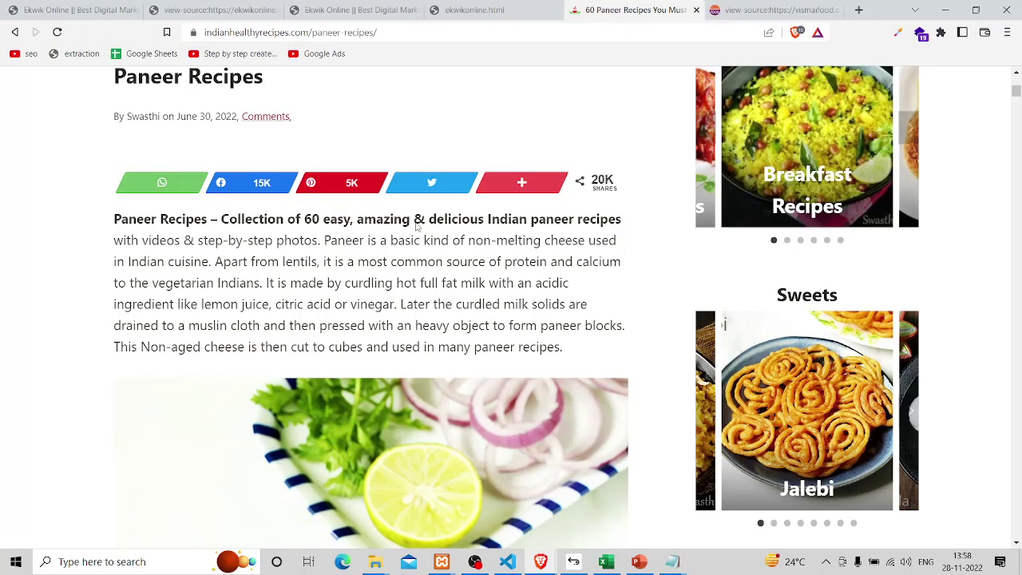
scroll(703, 199, "up", 3)
left_click(383, 9)
left_click(480, 9)
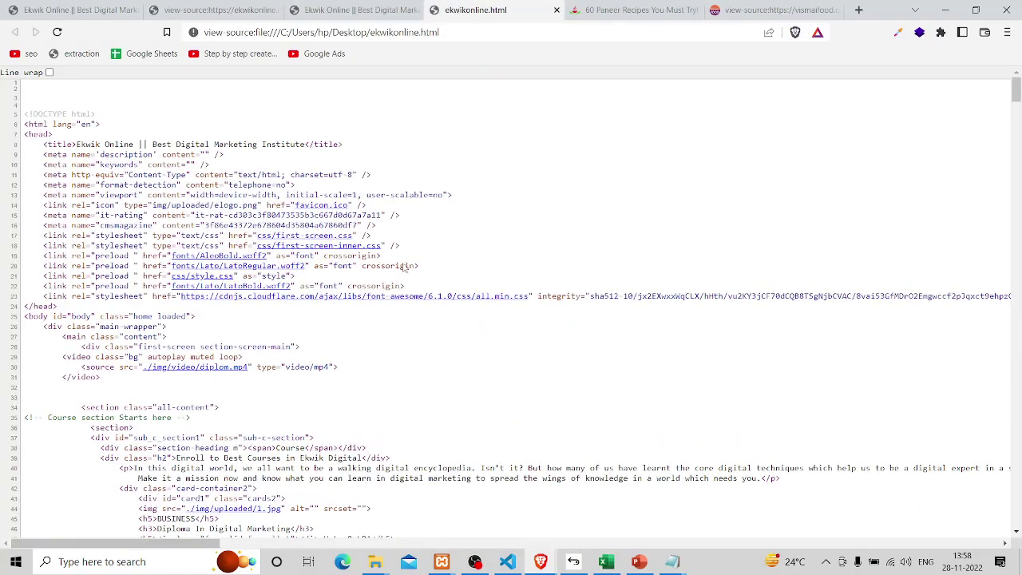
scroll(396, 300, "down", 3)
key("ctrl+shift+Tab")
scroll(391, 282, "up", 5)
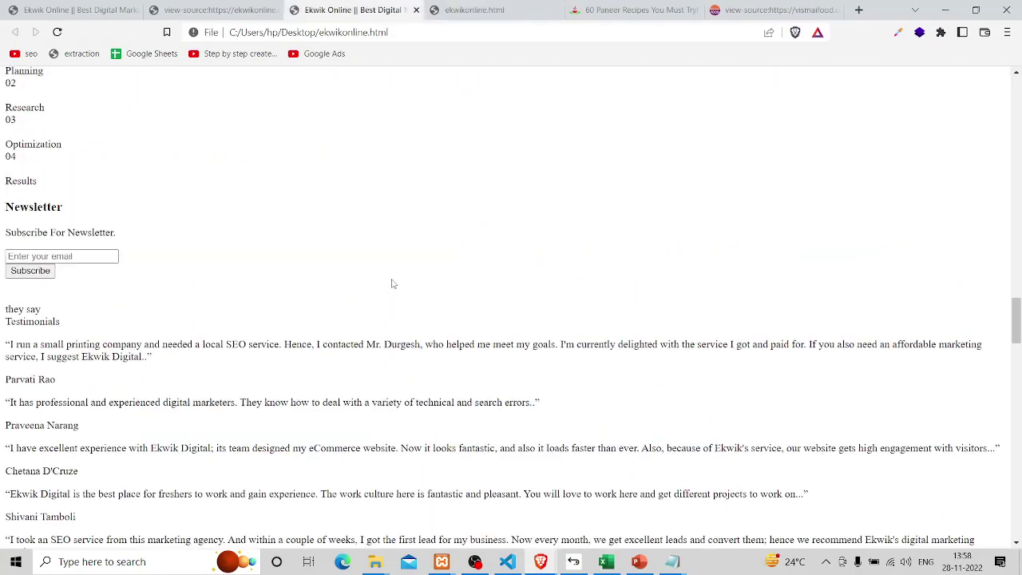
Look through the live ekwikonline.in page and its source, clearing the text selection in the source.
left_click(224, 10)
left_click(71, 9)
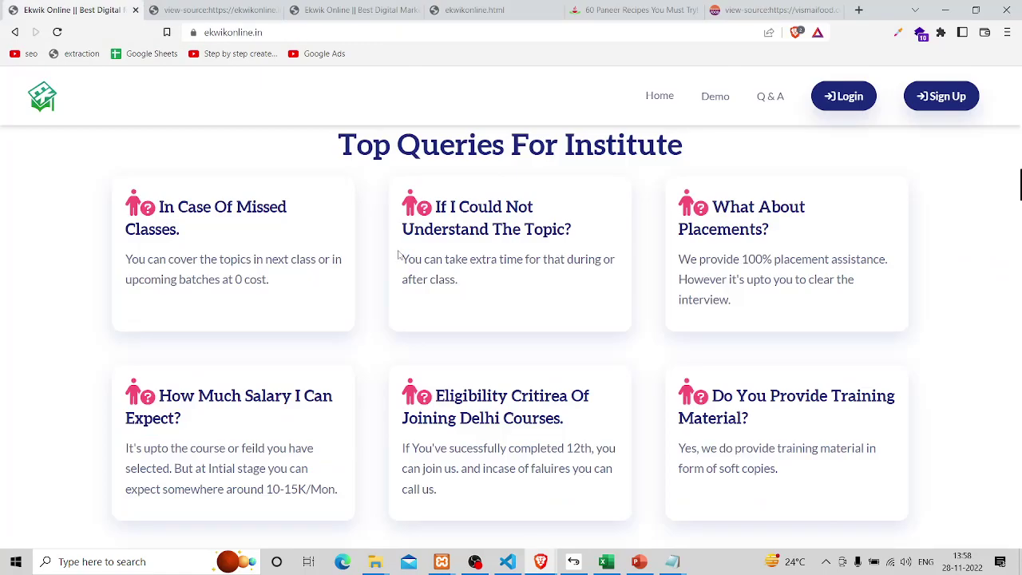
scroll(400, 255, "up", 10)
scroll(399, 255, "up", 8)
scroll(398, 251, "down", 7)
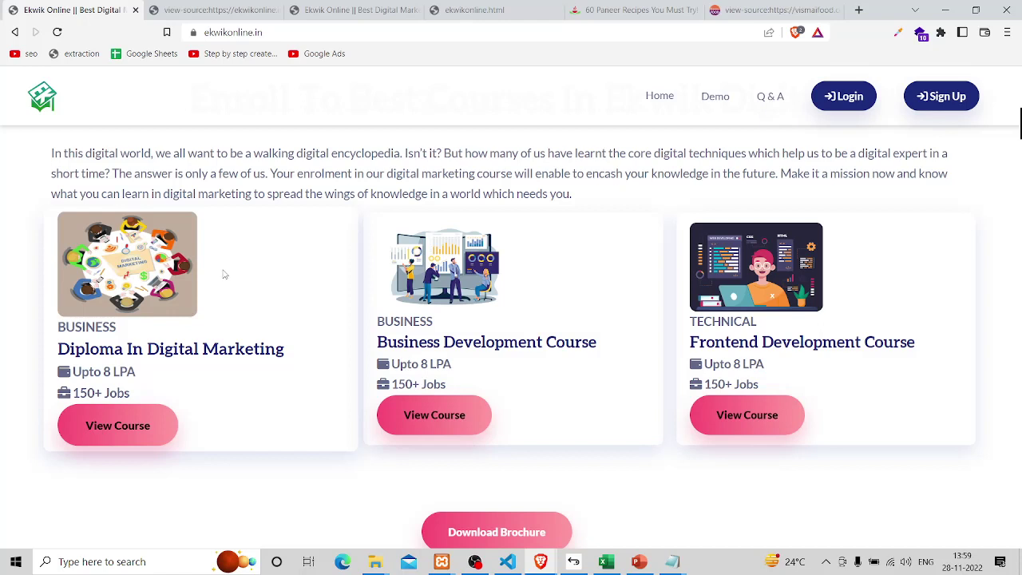
key("ctrl+Tab")
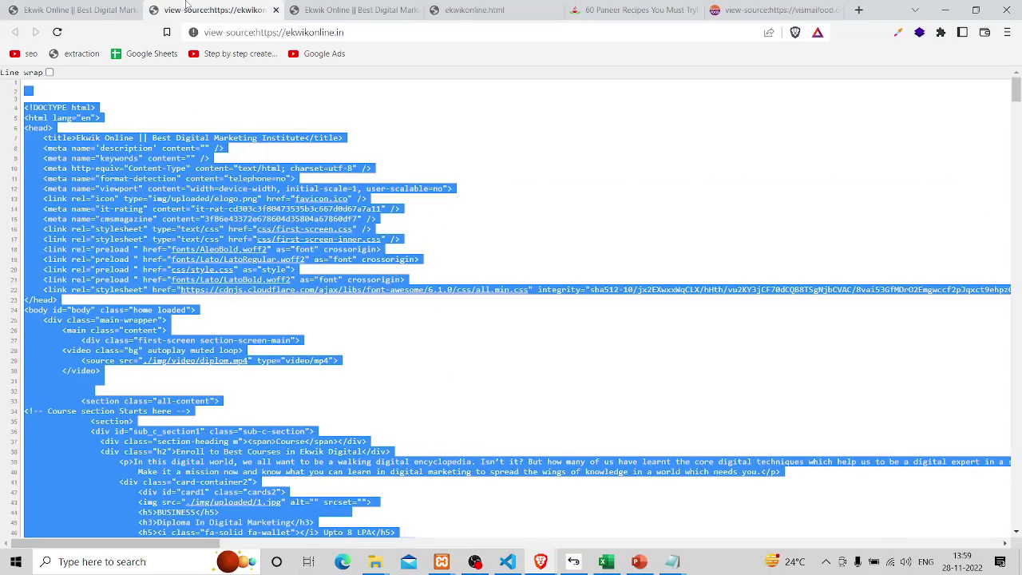
left_click(669, 231)
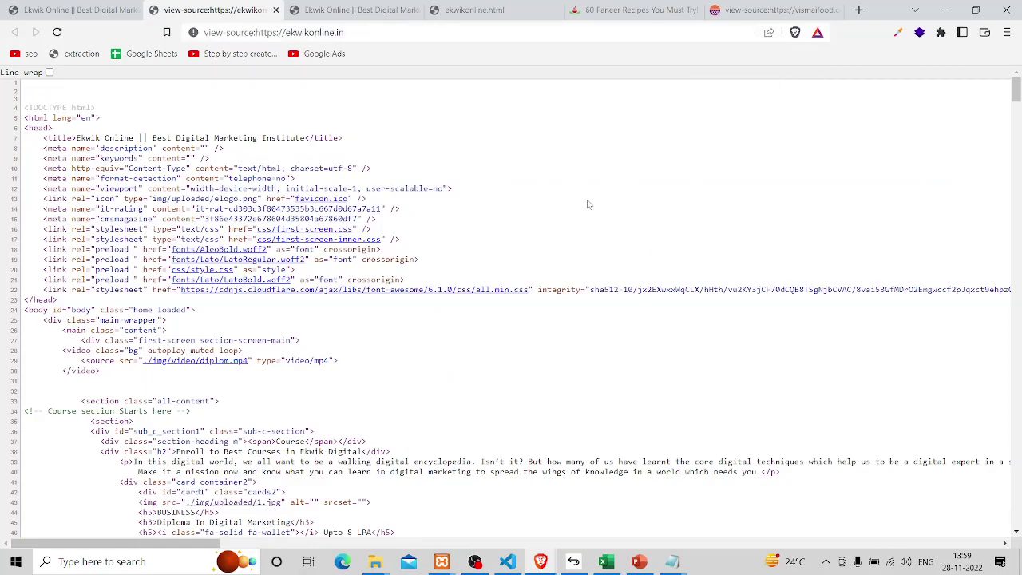
Switch to the Book1 workbook in Excel and go over the status and SEO recommendation cells for h1 and h2.
key("alt+Tab")
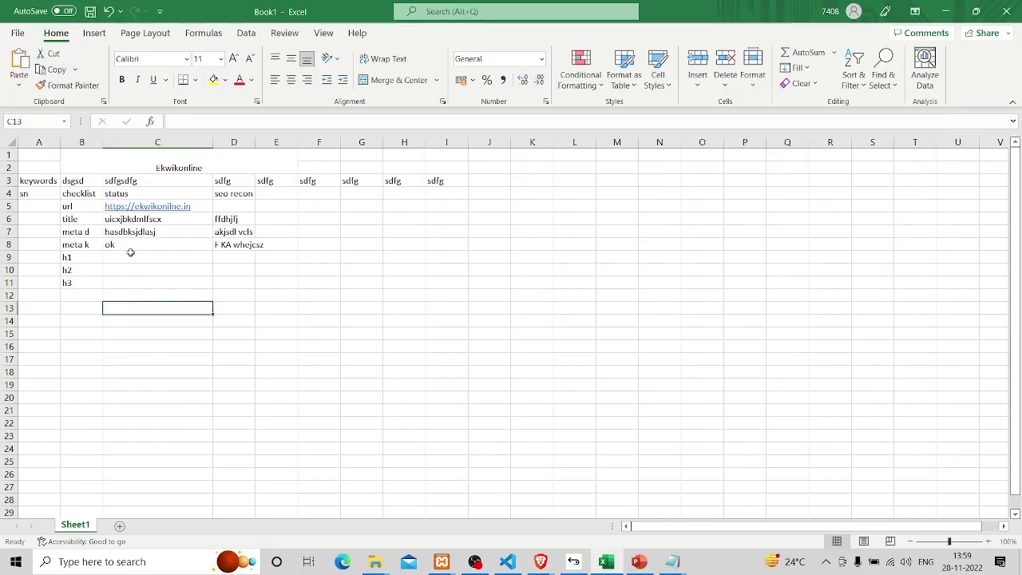
left_click(132, 256)
double_click(132, 257)
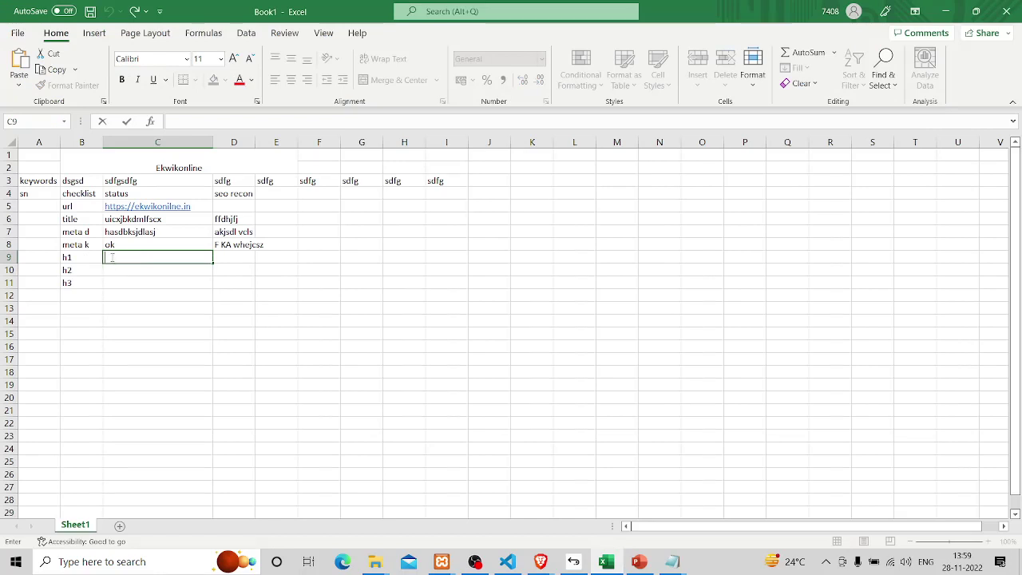
left_click(238, 258)
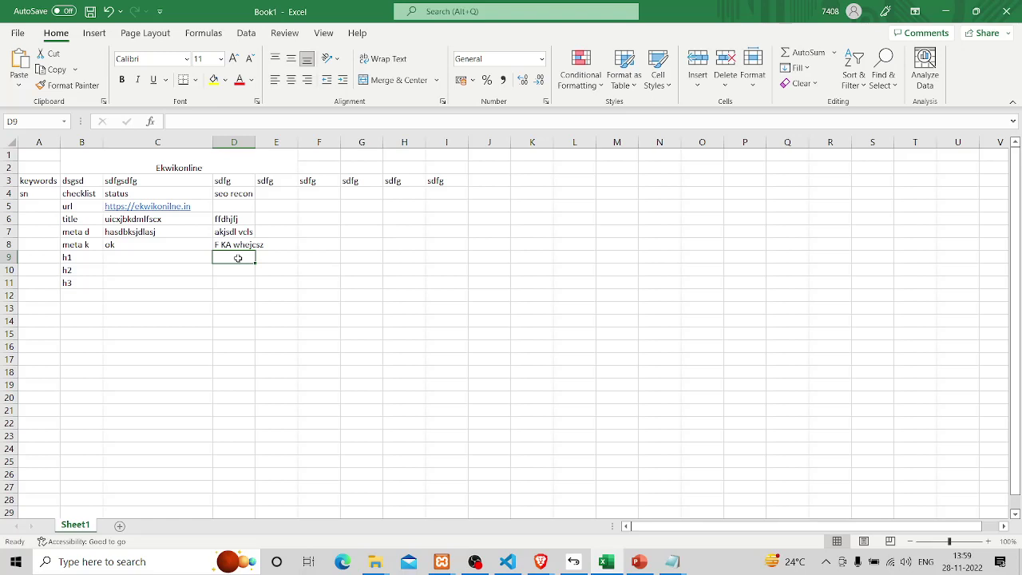
left_click(119, 268)
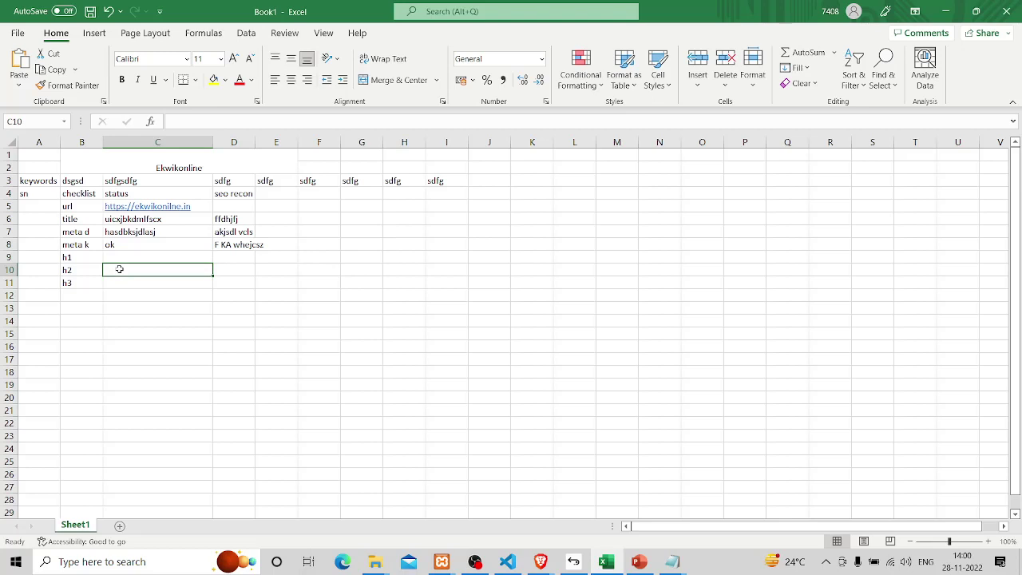
left_click(225, 273)
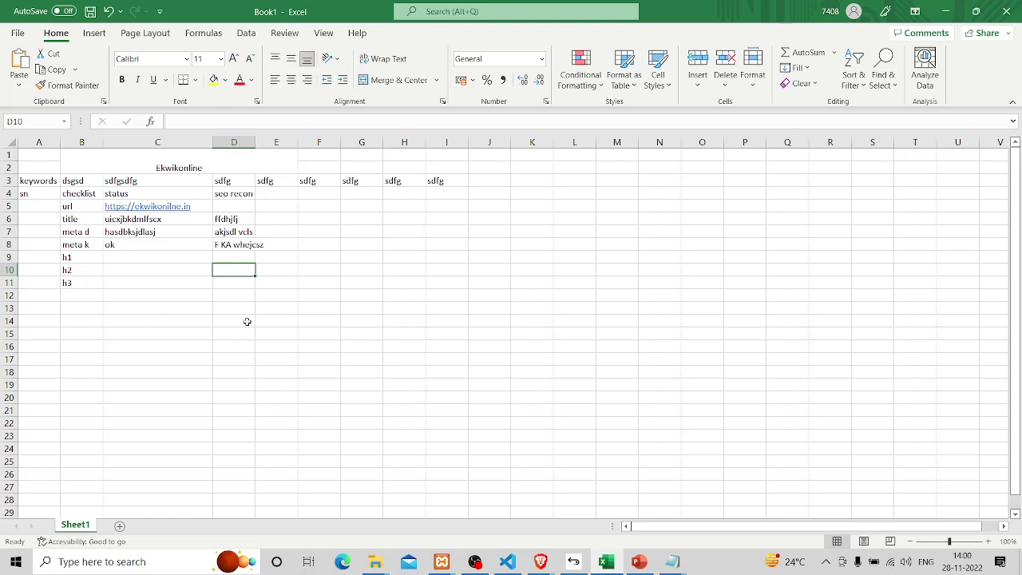
Add imge to the checklist in cell B12, below h3.
left_click(81, 302)
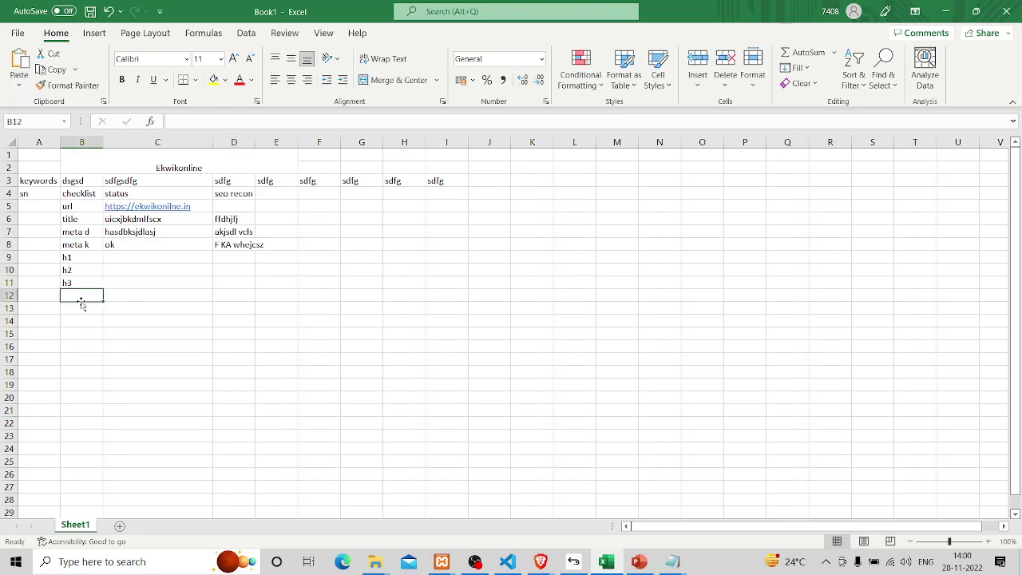
type("imGE")
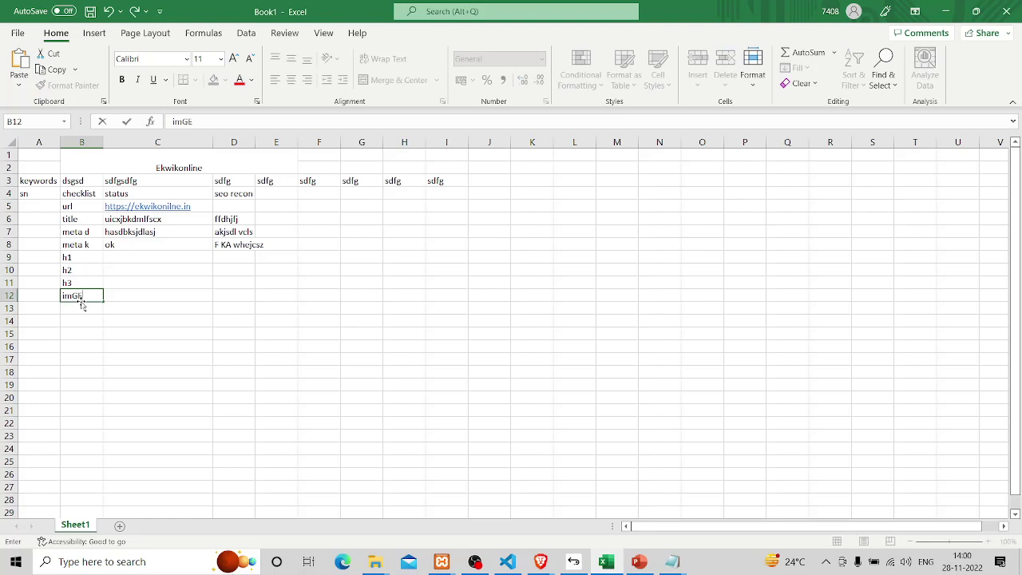
key("BackSpace")
key("BackSpace")
type("g")
key("Tab")
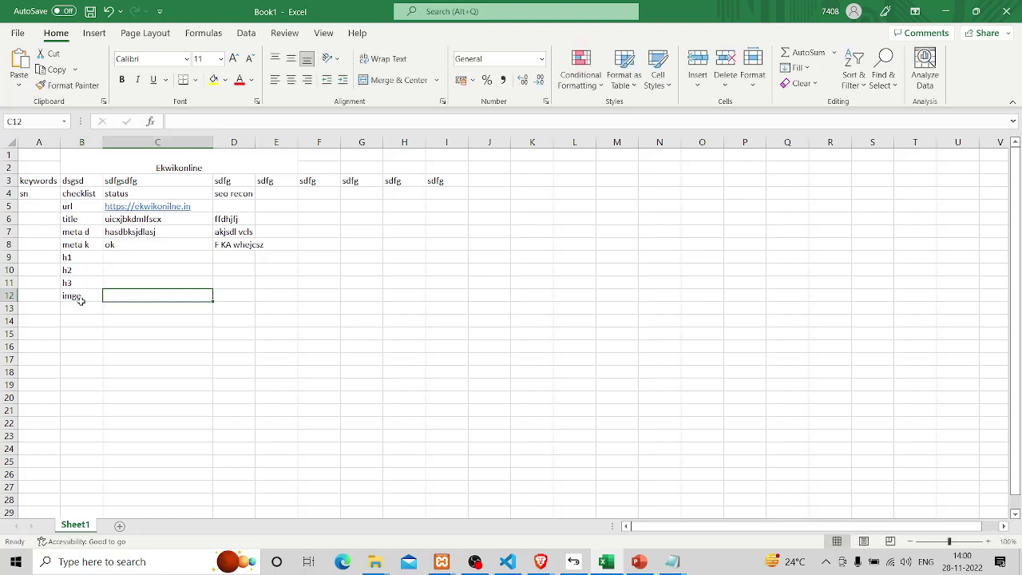
Enter image file name in C12 and seo fr fi name in D12 of the image row.
type("image")
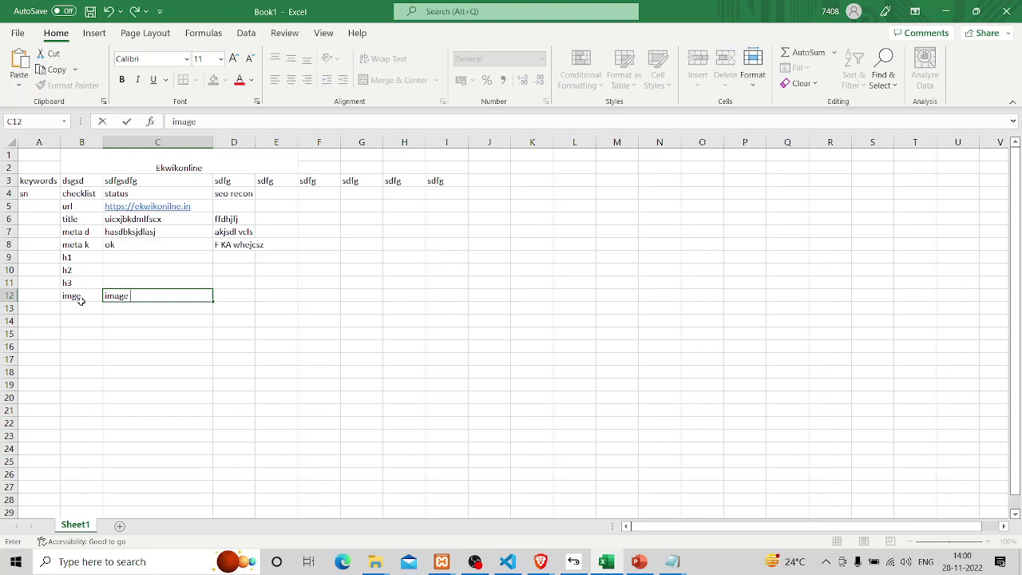
type("file na")
key("BackSpace")
key("BackSpace")
type("name")
key("Tab")
type("seo")
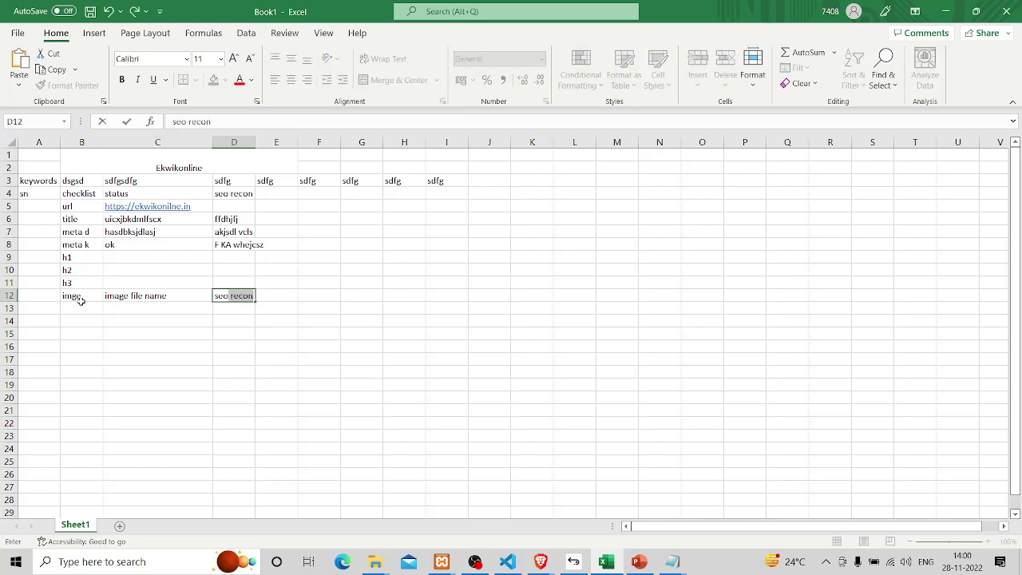
type(" f")
type("r fi")
type("le name")
key("Tab")
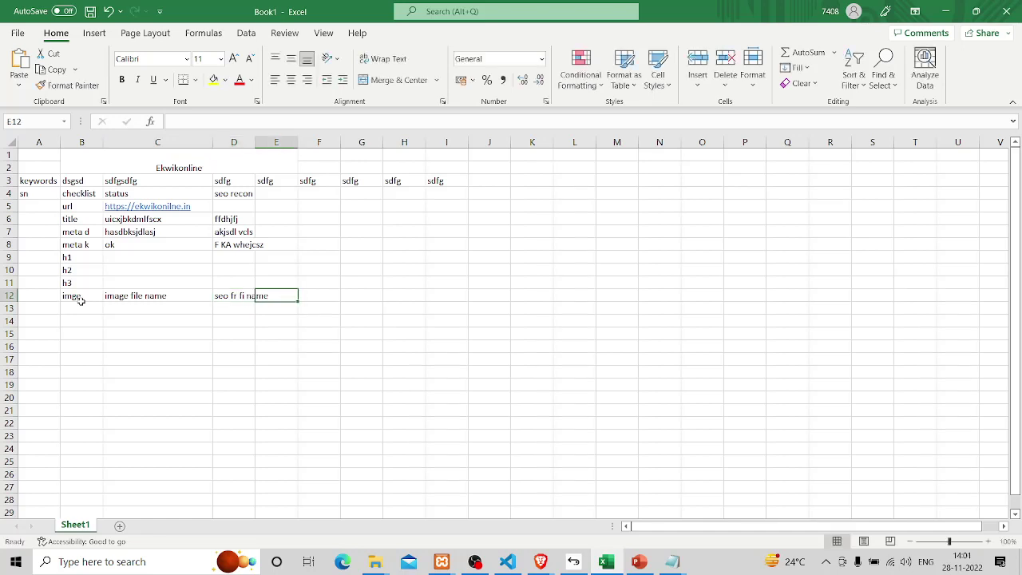
Add image alt in E12 and seo image alt in F12 of the image row.
type("image alt")
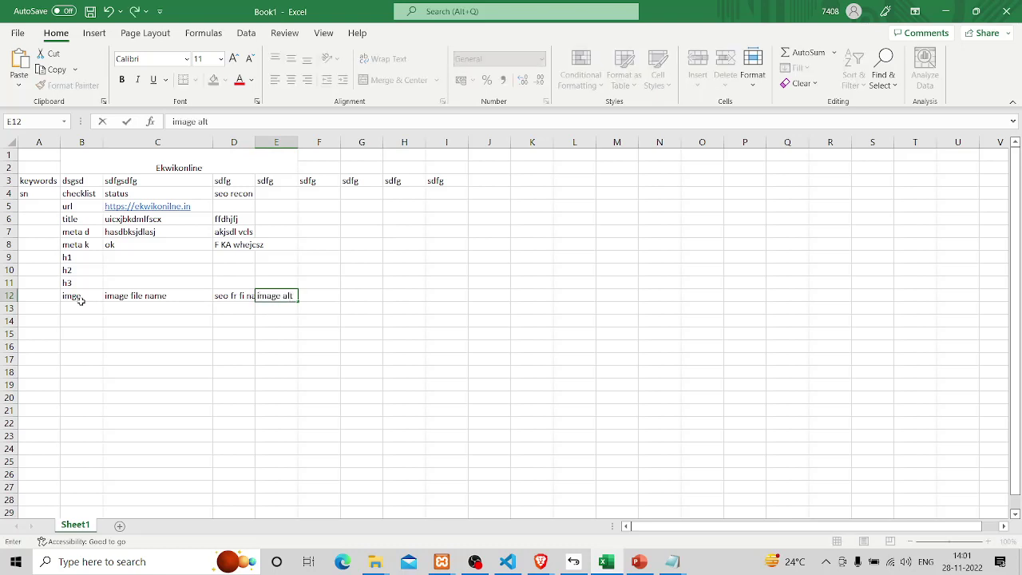
key("Tab")
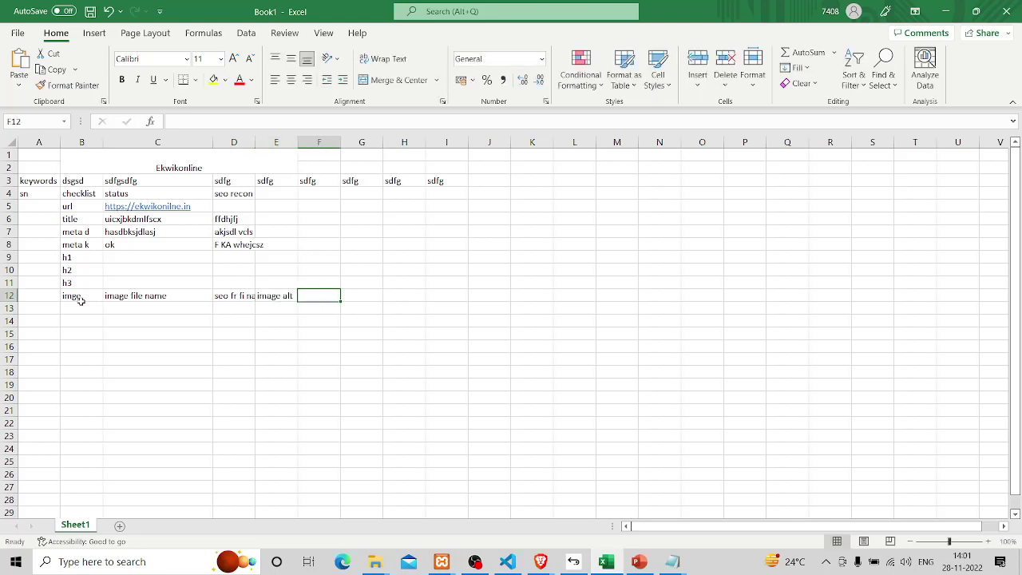
type("image")
type("al")
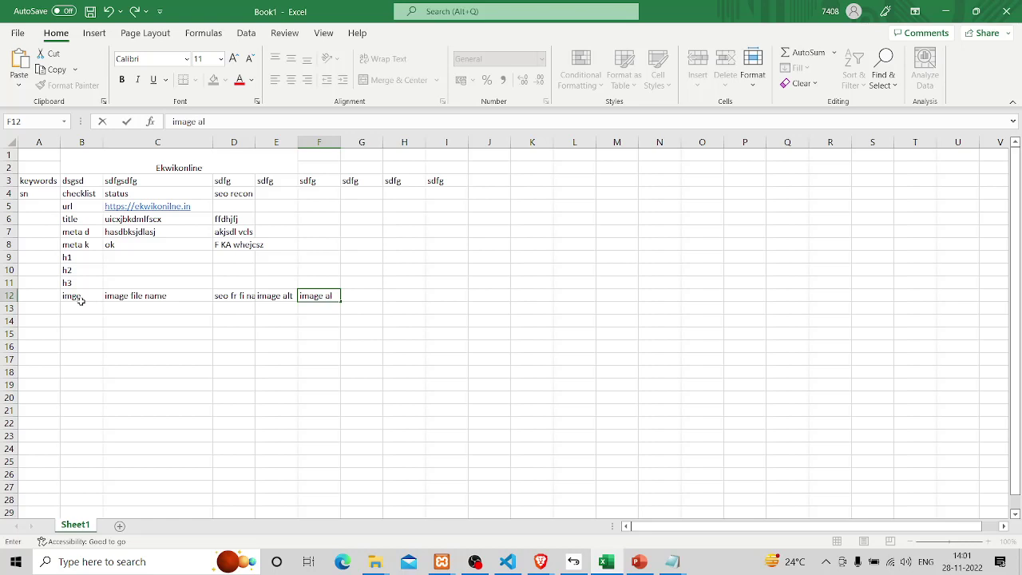
type("t")
key("Left")
key("Right")
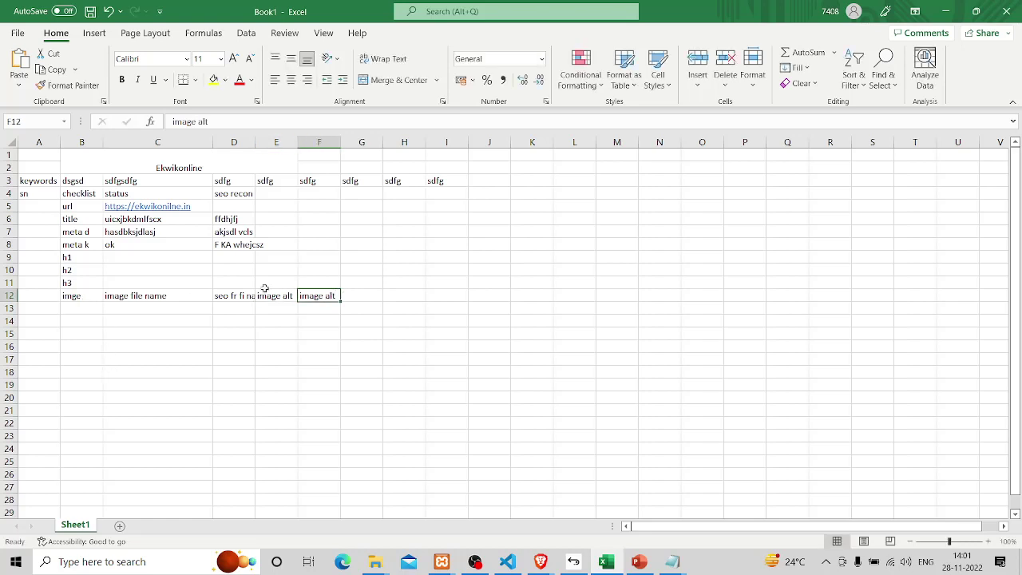
double_click(309, 297)
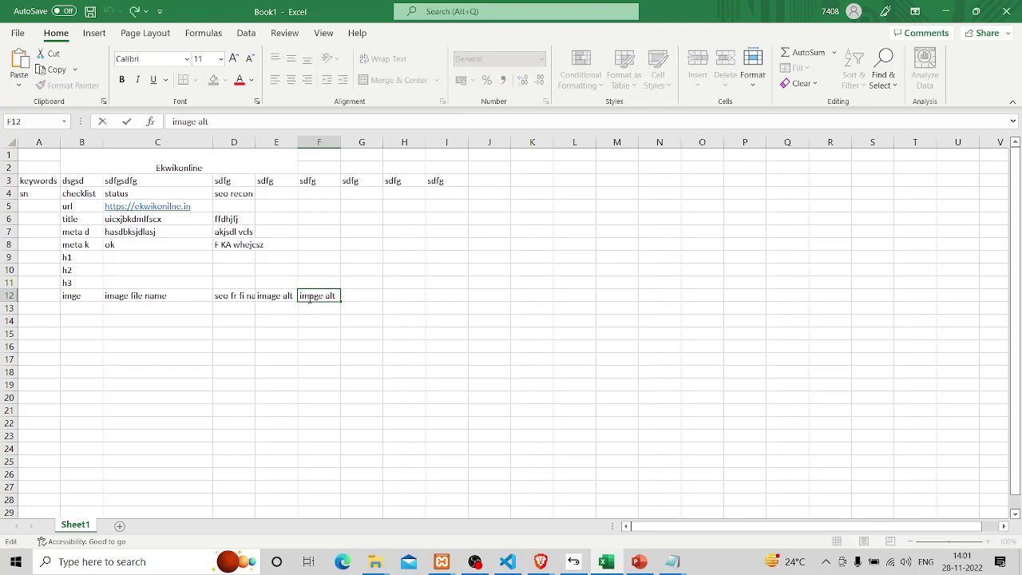
type("seo")
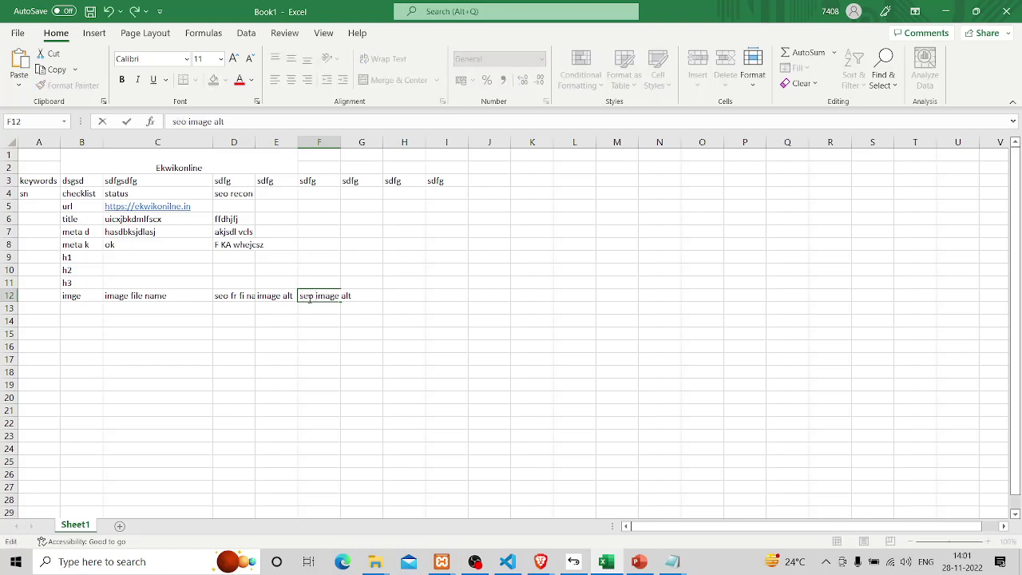
left_click(387, 357)
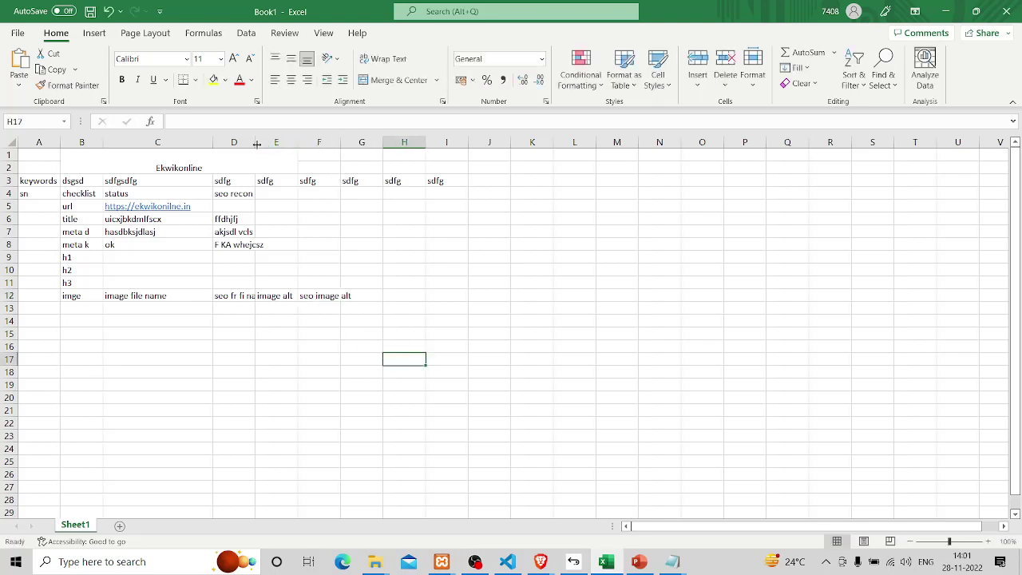
Widen columns D and E, and number the first two image rows 1 and 2 in B13 and B14.
left_click_drag(256, 143, 369, 142)
left_click(232, 368)
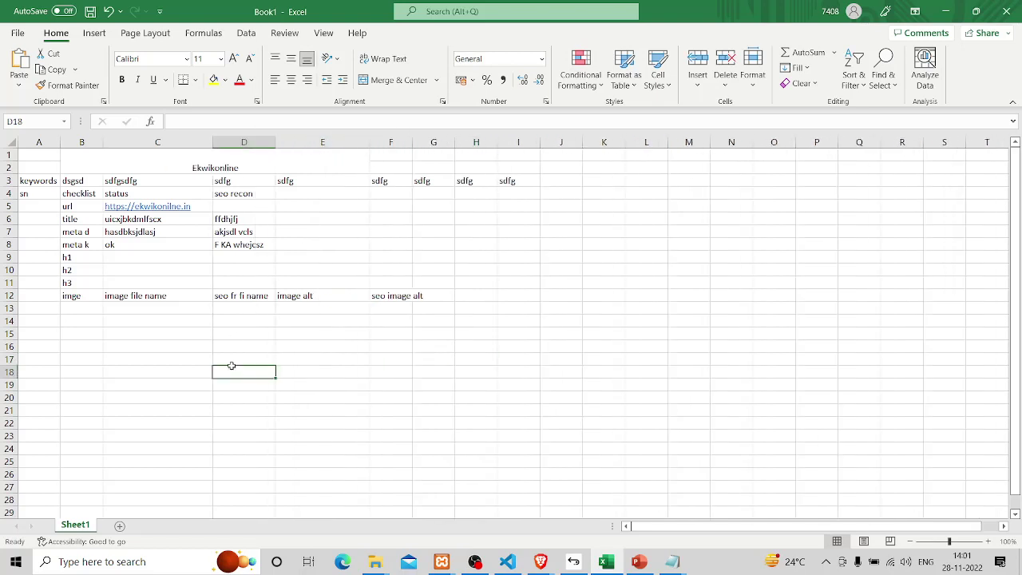
left_click(79, 302)
type("1")
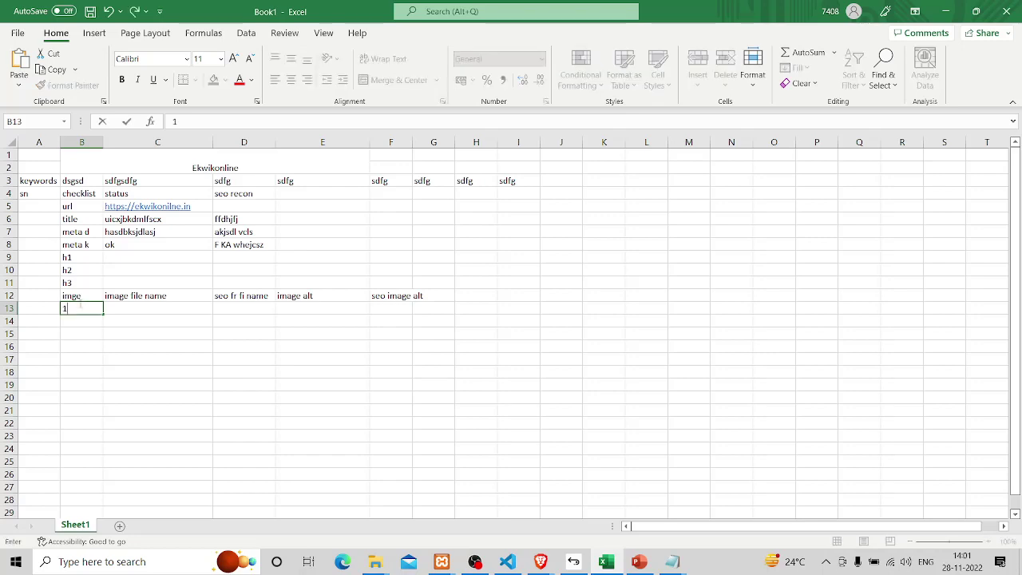
key("Return")
type("2")
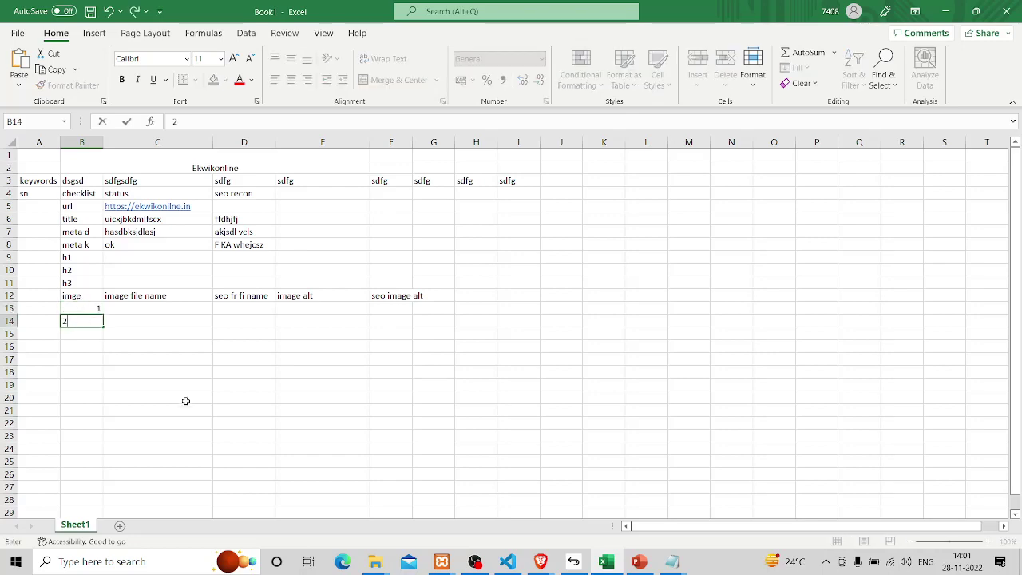
left_click(186, 401)
Switch to the browser and search the ekwikonline.in page source for <img, enlarging the code around the first match.
key("alt+Tab")
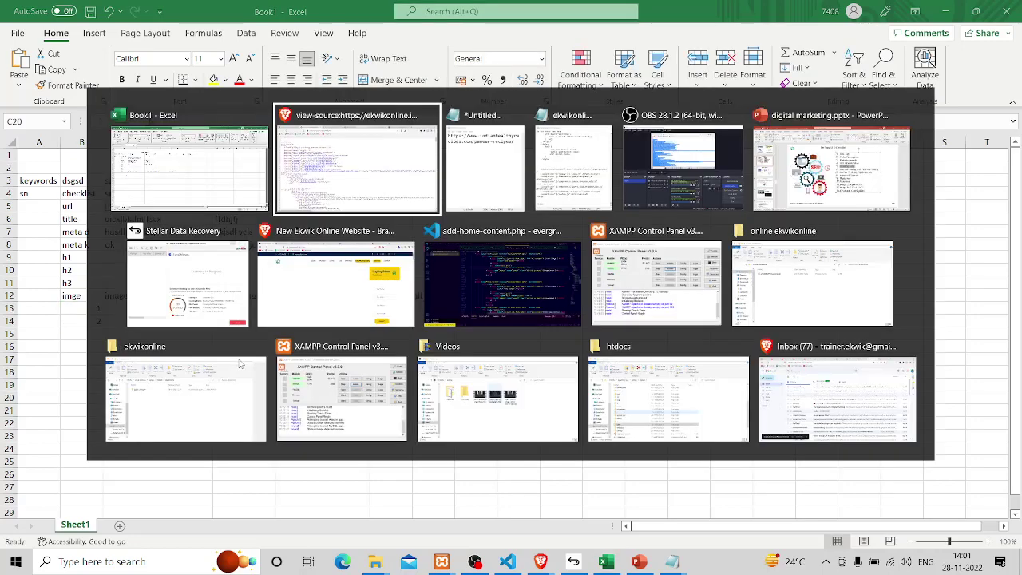
key("ctrl+f")
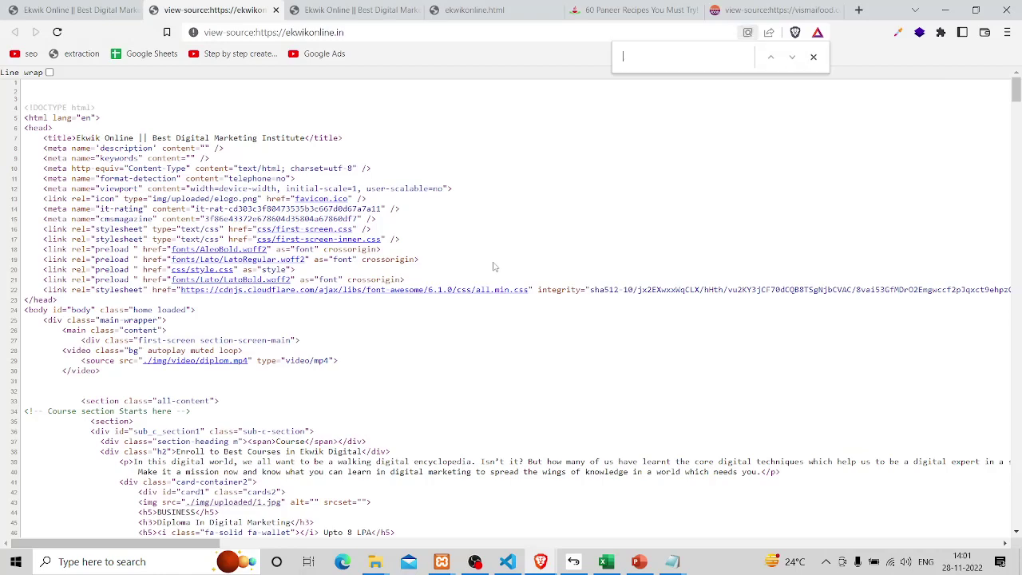
type("<img")
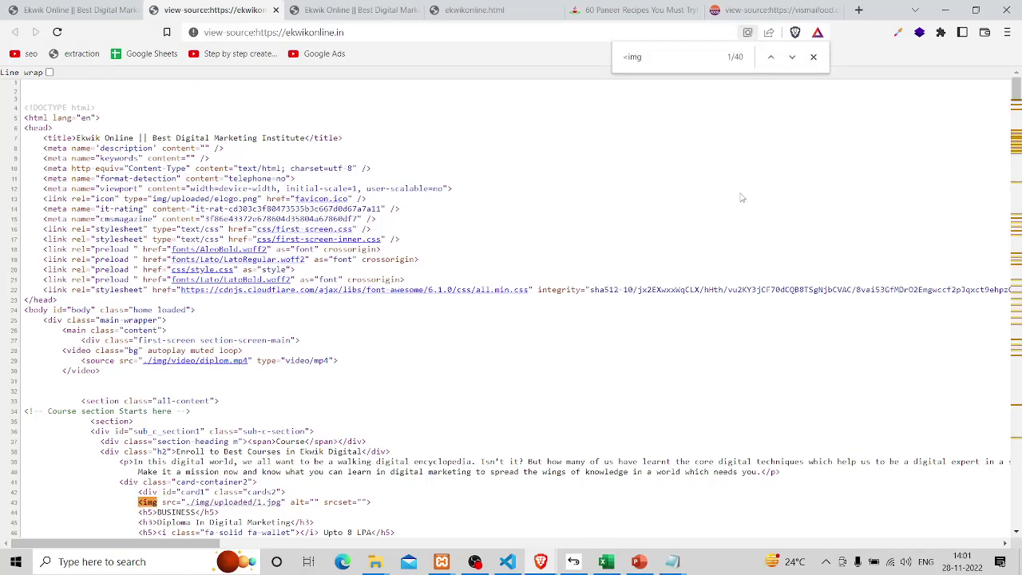
scroll(743, 199, "down", 1)
scroll(743, 199, "down", 3)
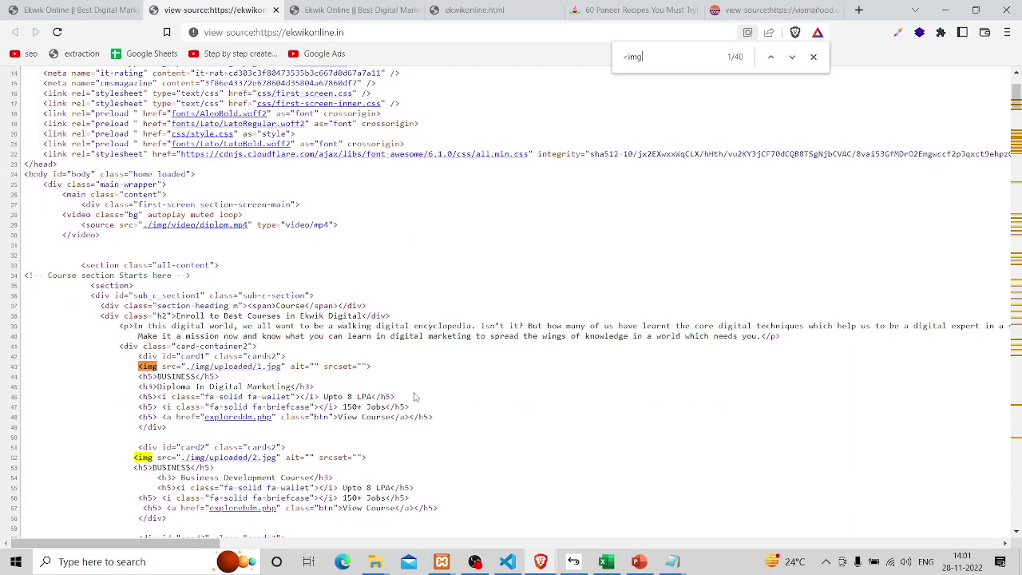
scroll(188, 260, "up", 5)
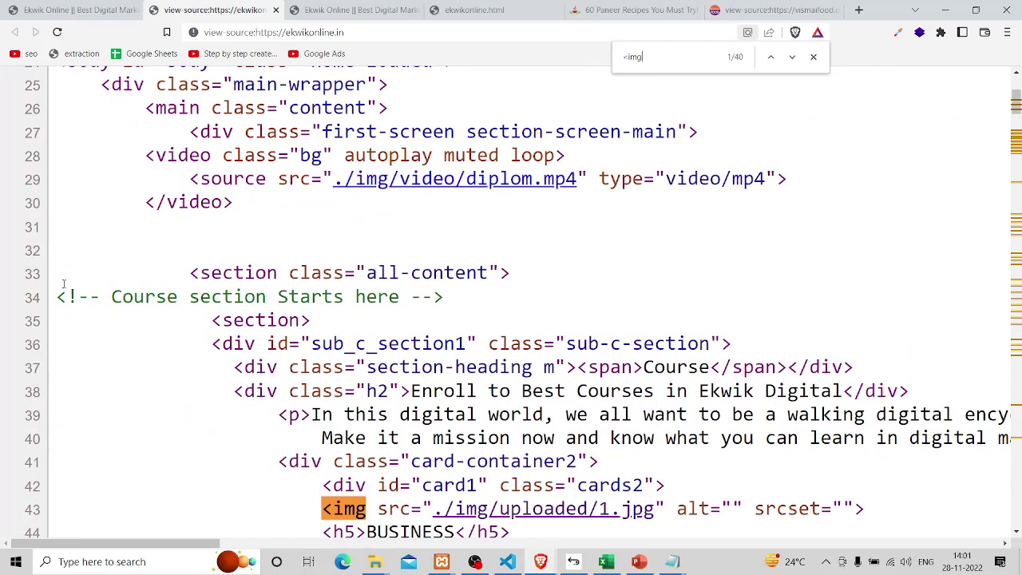
Highlight the "Course section Starts here" comment in the source, including its opening and closing markers and its inner text, and clear the selection.
left_click_drag(58, 297, 481, 302)
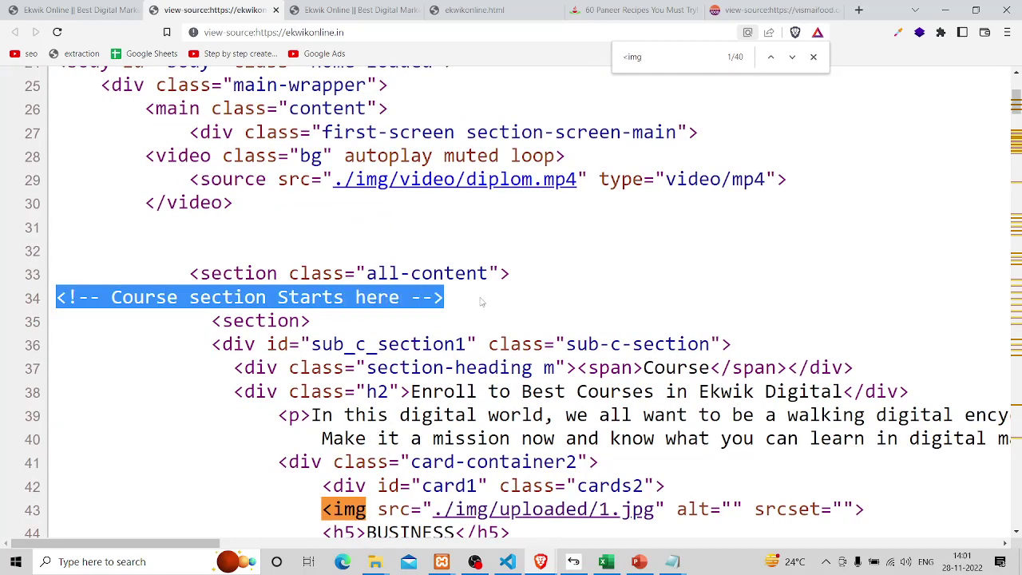
left_click(481, 302)
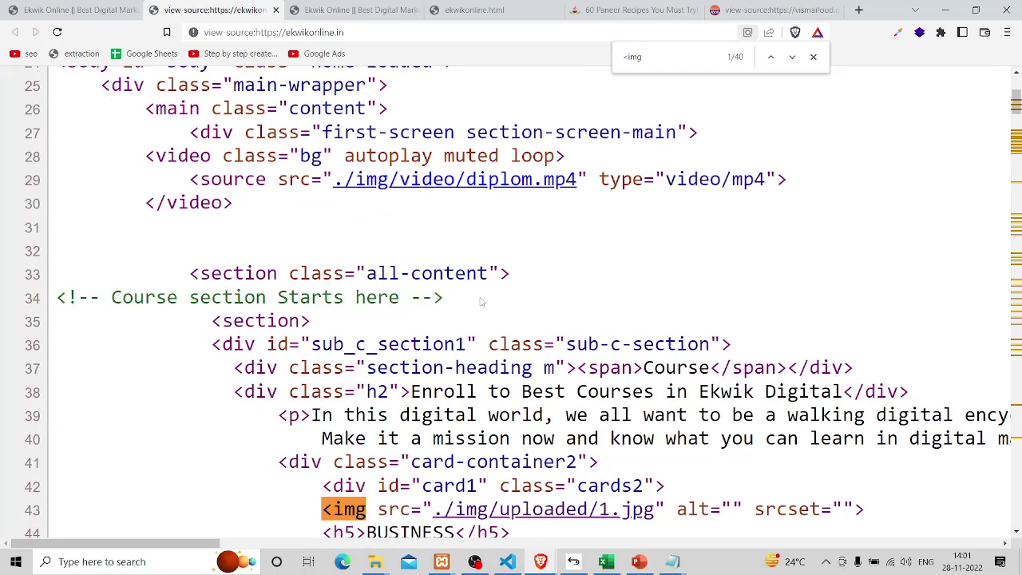
double_click(82, 299)
double_click(413, 300)
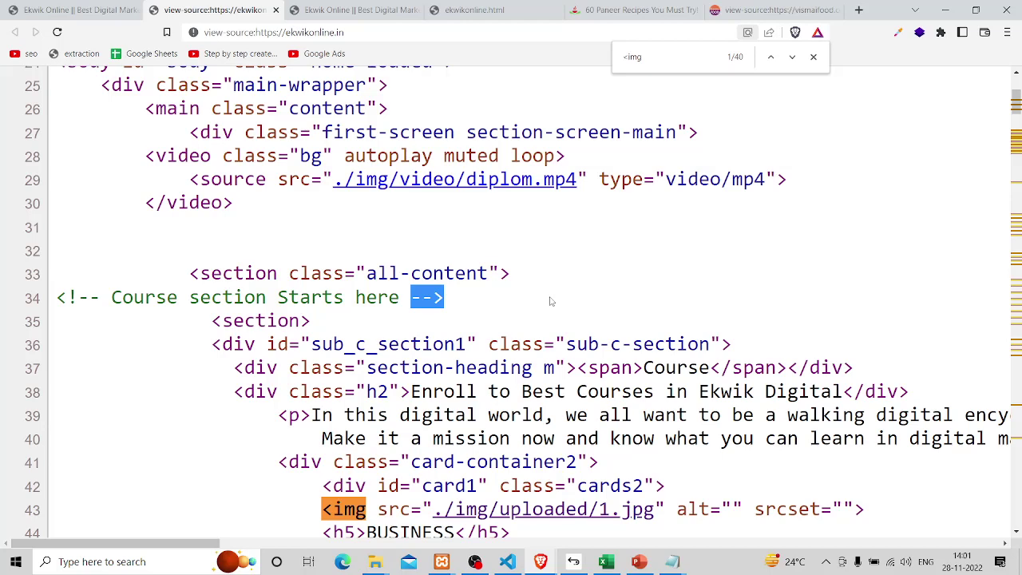
left_click_drag(111, 297, 399, 298)
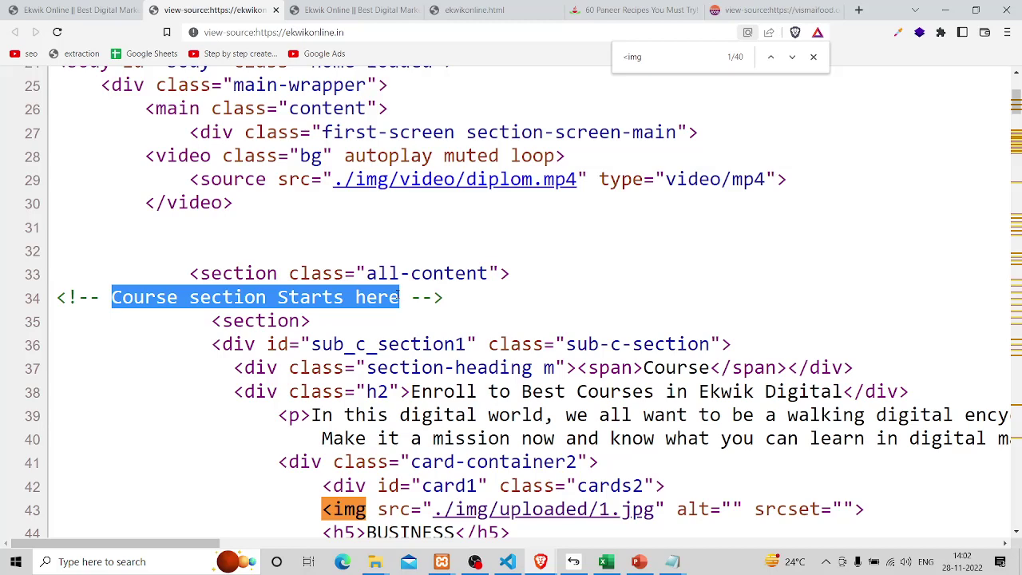
scroll(397, 297, "down", 1)
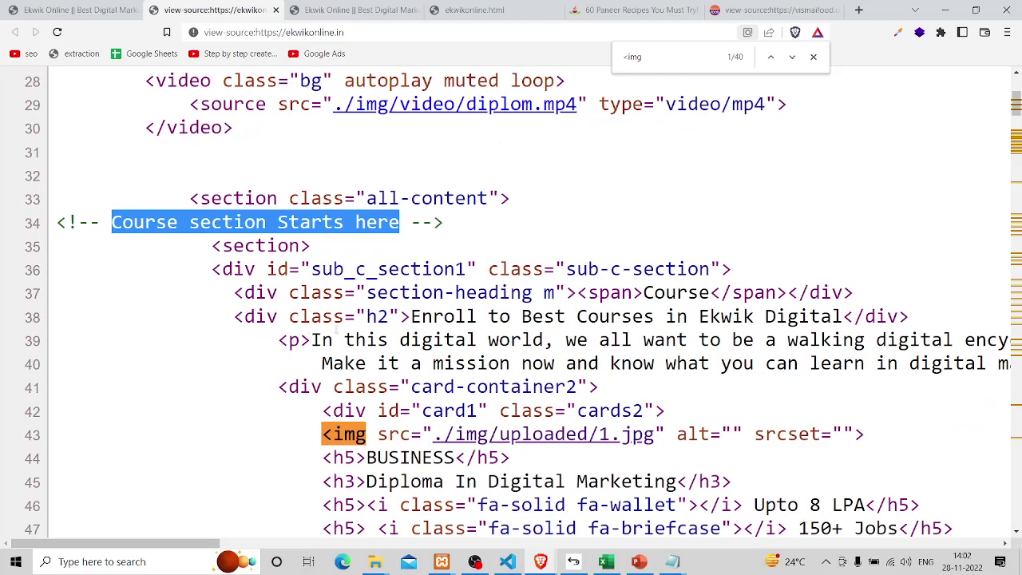
left_click(308, 316)
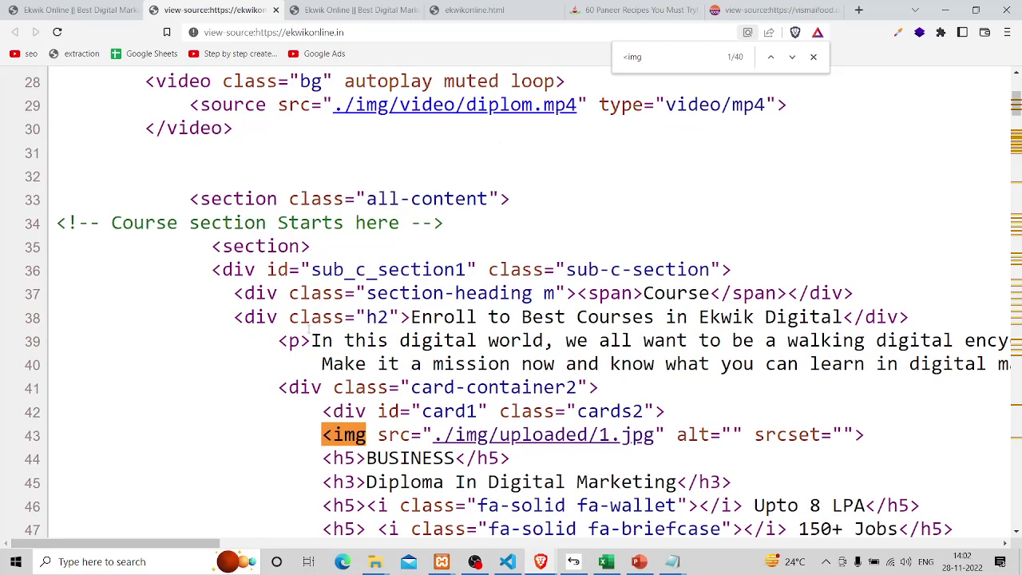
Find the commented-out price block below the course cards in the source and highlight its code from the opening comment marker.
scroll(240, 221, "down", 1)
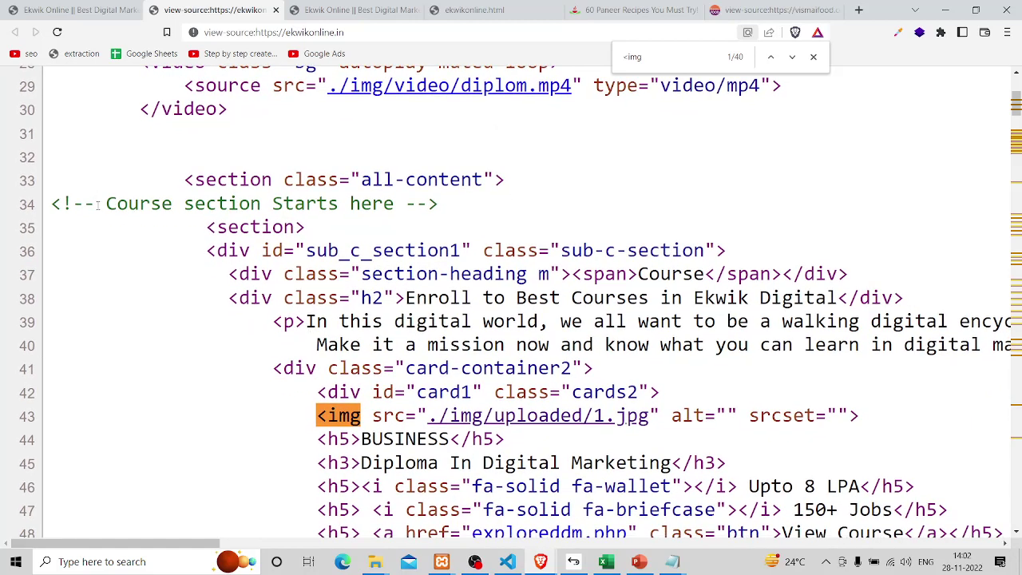
key("ctrl+minus")
key("ctrl+minus")
key("ctrl+minus")
key("ctrl+minus")
key("ctrl+minus")
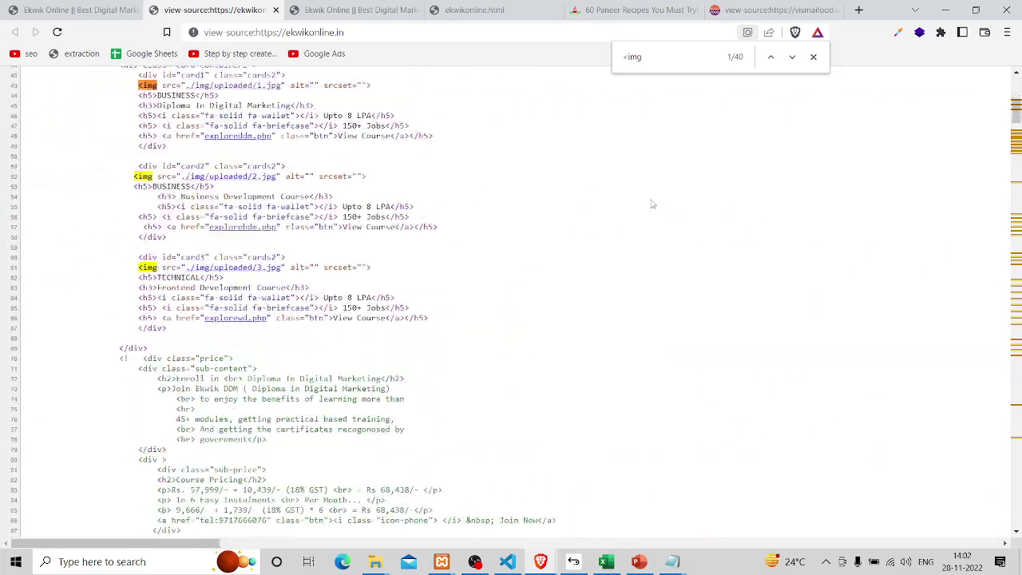
scroll(653, 205, "down", 5)
key("ctrl+plus")
key("ctrl+plus")
key("ctrl+plus")
key("ctrl+plus")
key("ctrl+plus")
key("ctrl+plus")
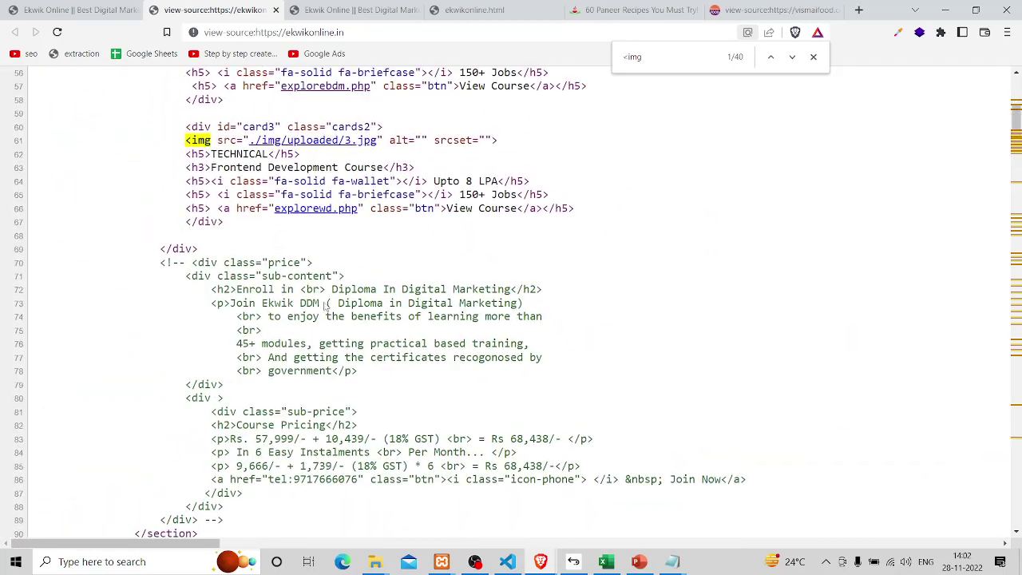
scroll(324, 298, "down", 2)
scroll(324, 299, "left", 1)
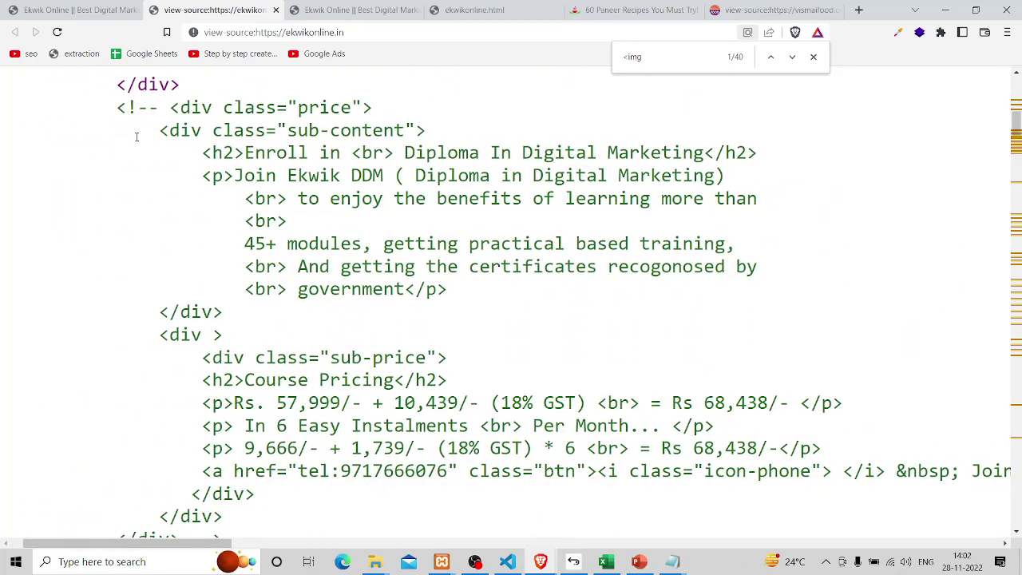
left_click_drag(118, 110, 202, 472)
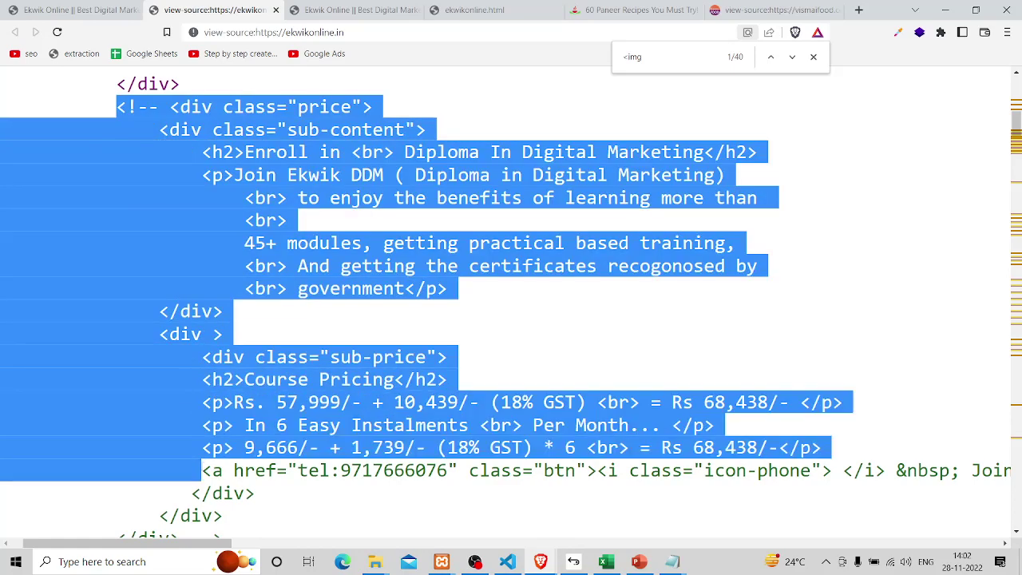
Clear the selection and review the source between the card3 image tag and the commented-out price block.
scroll(294, 398, "down", 3)
left_click(317, 358)
scroll(317, 359, "up", 3)
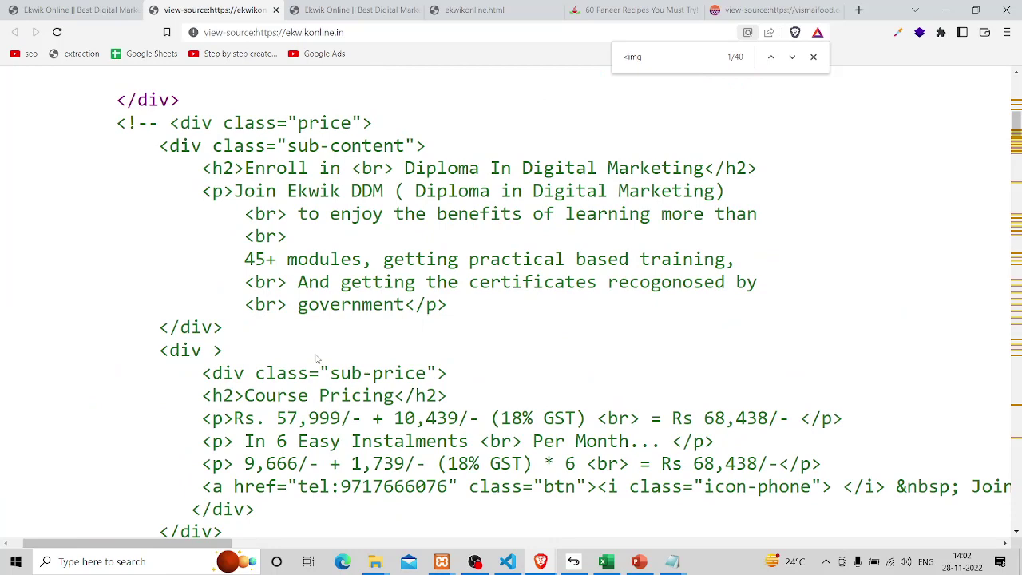
scroll(317, 358, "up", 6)
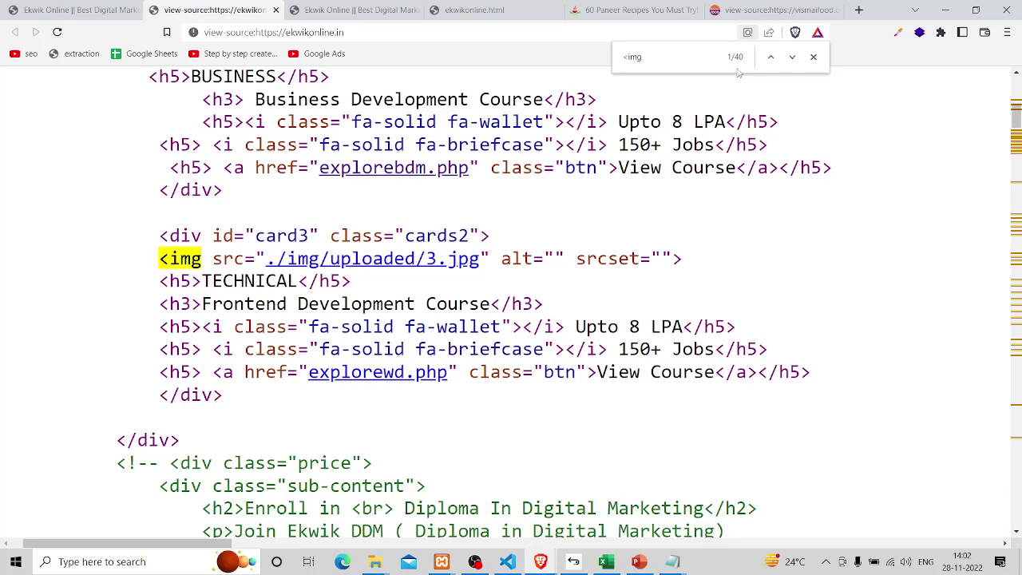
scroll(393, 295, "down", 5)
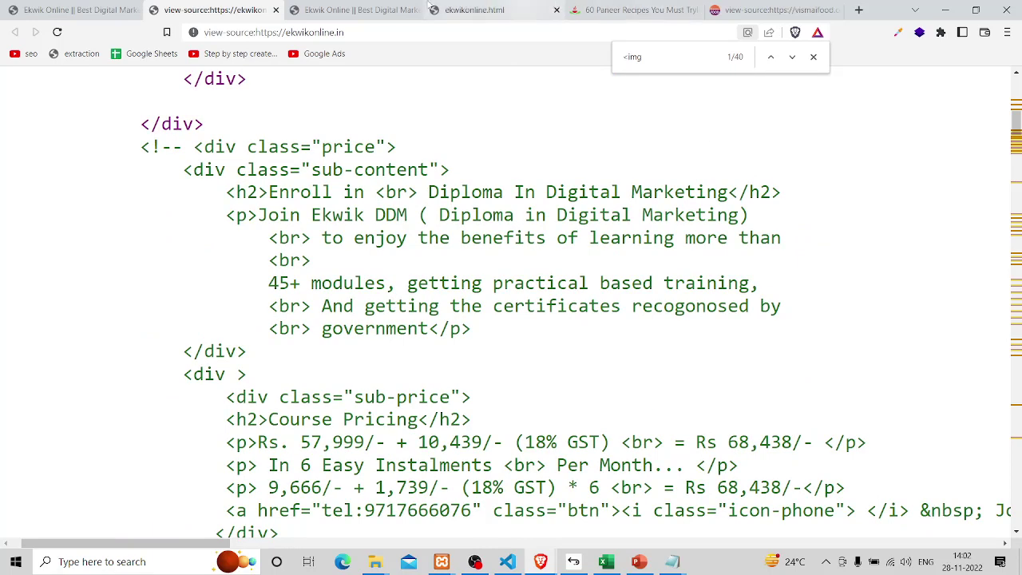
Go to the live ekwikonline.in page and look through the images in its course cards and the benefits section.
left_click(80, 10)
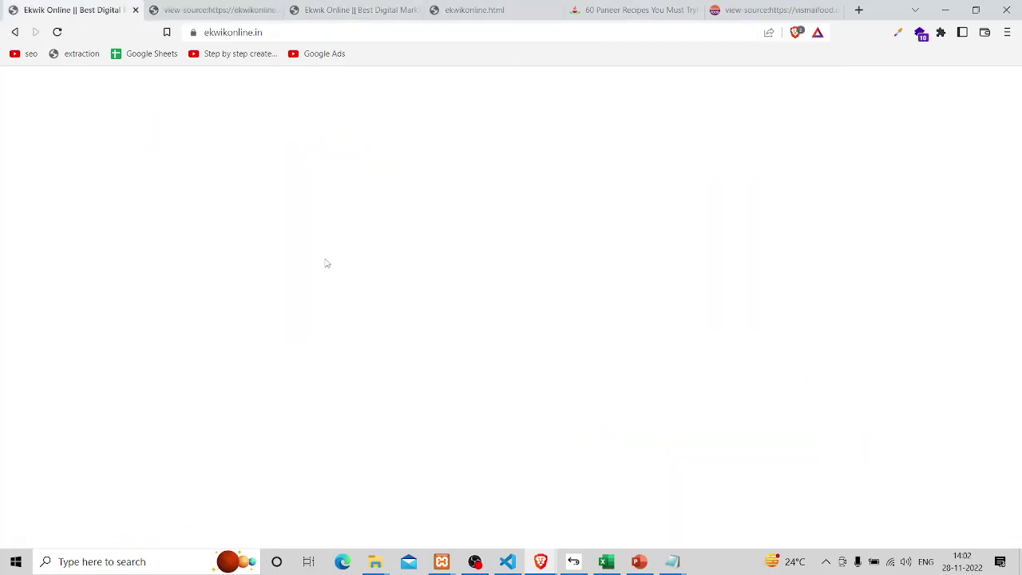
scroll(326, 264, "down", 5)
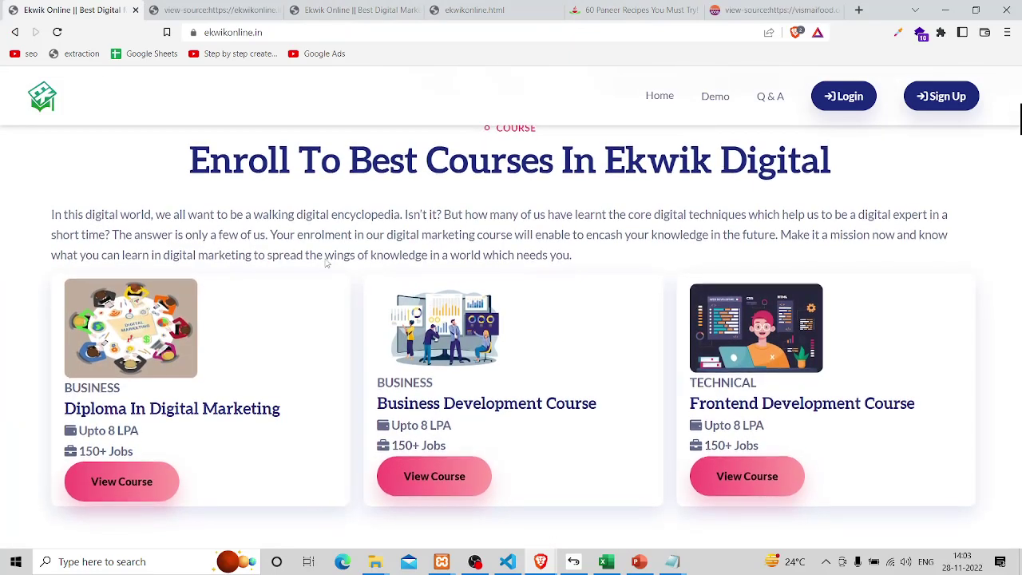
scroll(325, 264, "down", 6)
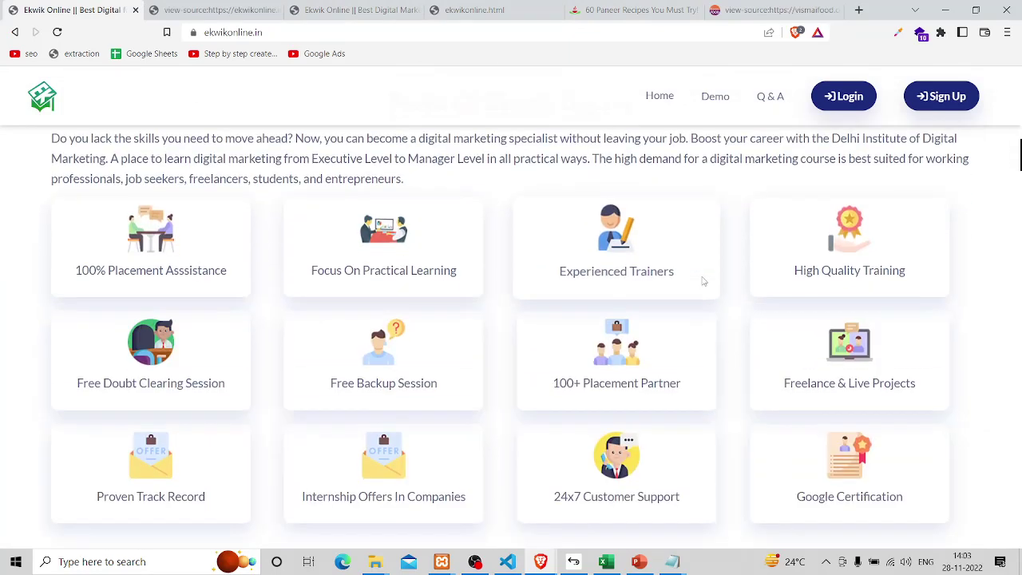
Find the bar-chart illustration beside the "Succesful Future" text on the live page and inspect its element.
scroll(704, 281, "down", 1)
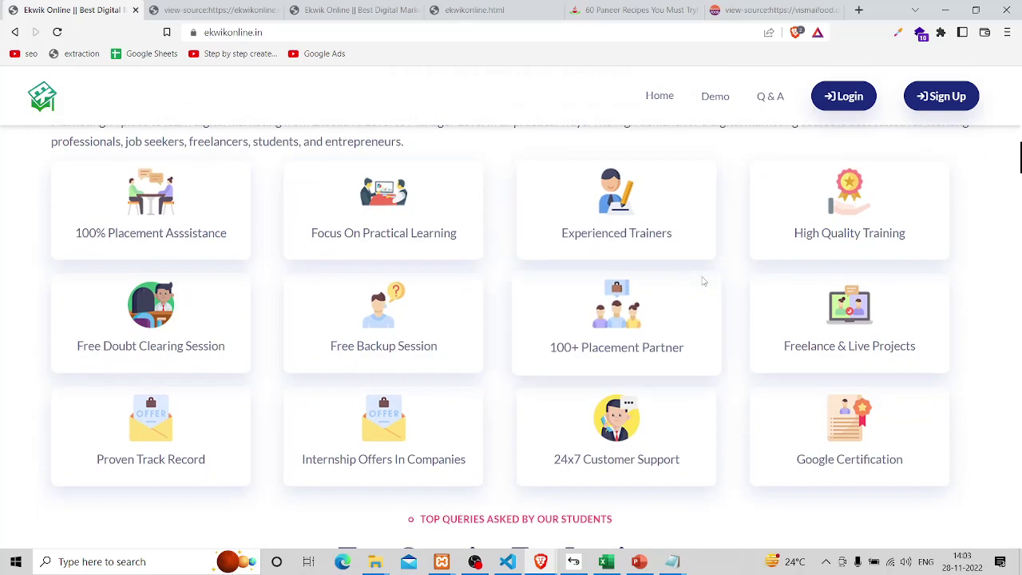
scroll(703, 281, "down", 10)
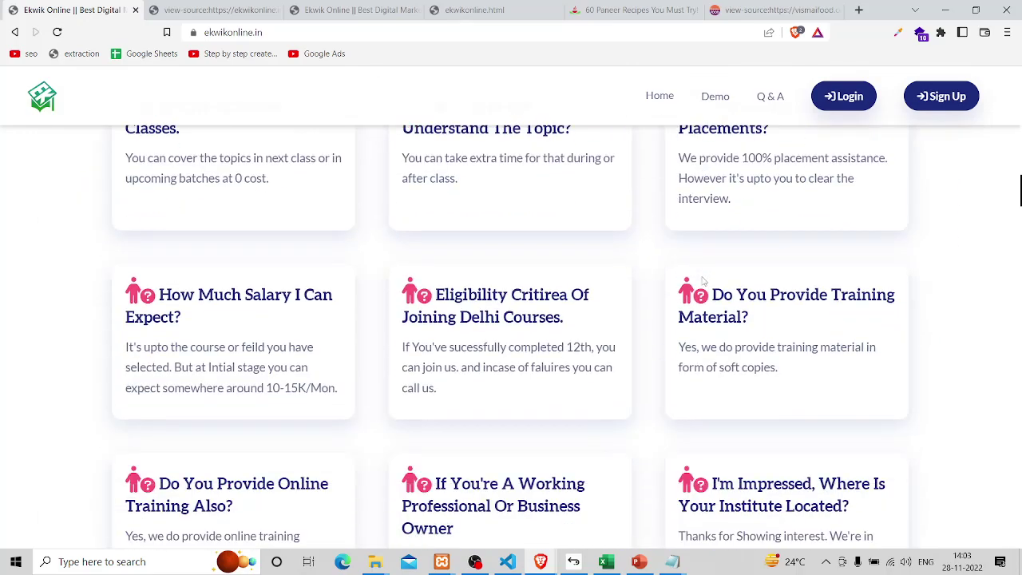
scroll(704, 281, "down", 2)
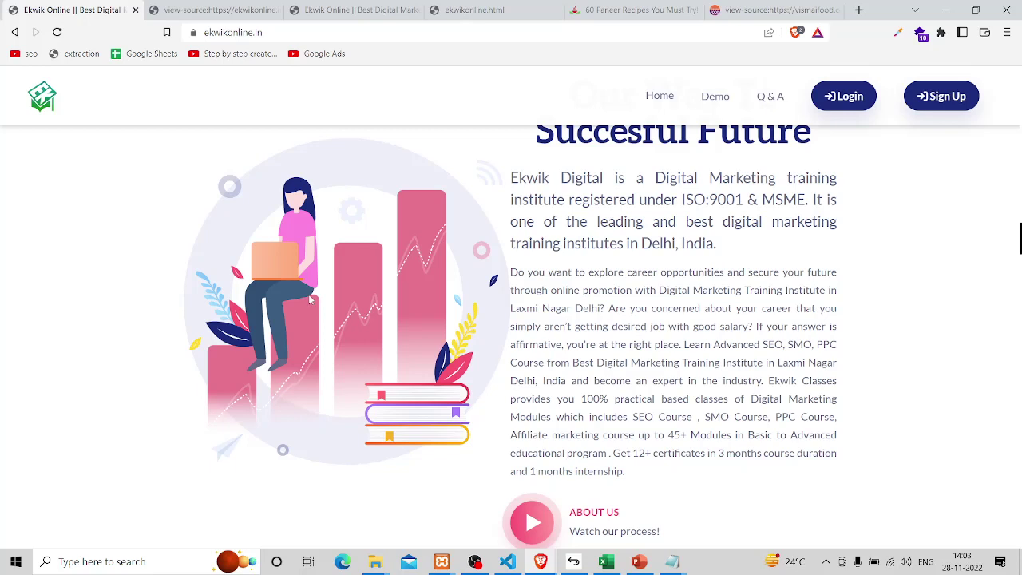
right_click(253, 263)
left_click(315, 448)
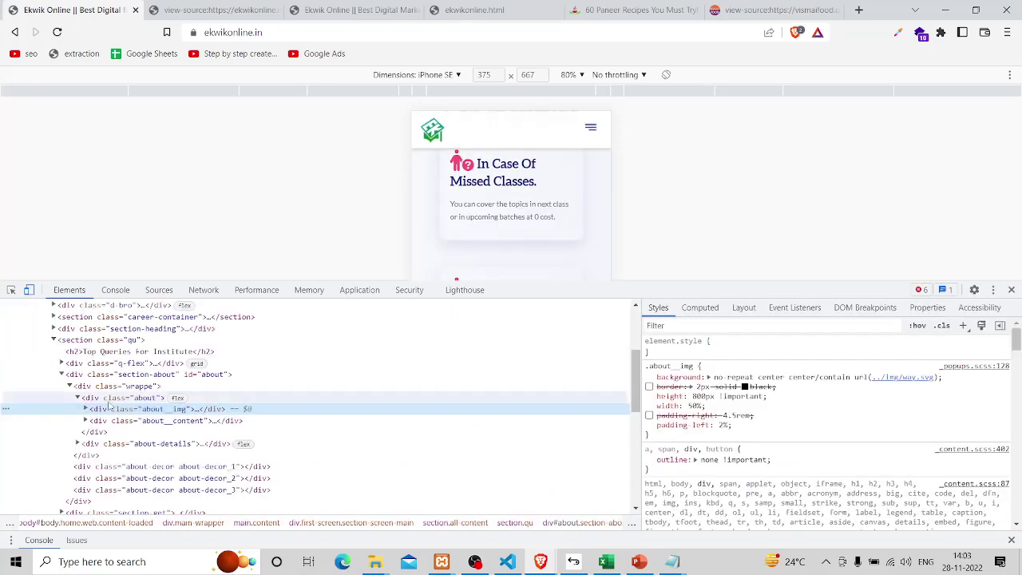
Expand the about__img and about__content divs to check how the illustration is embedded, and close the developer tools.
left_click(84, 408)
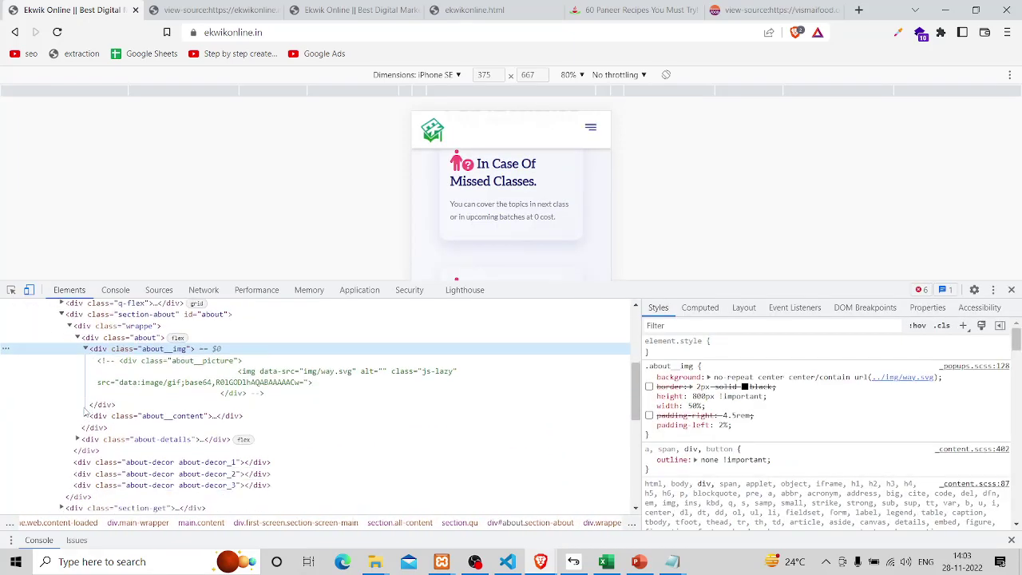
scroll(85, 407, "down", 1)
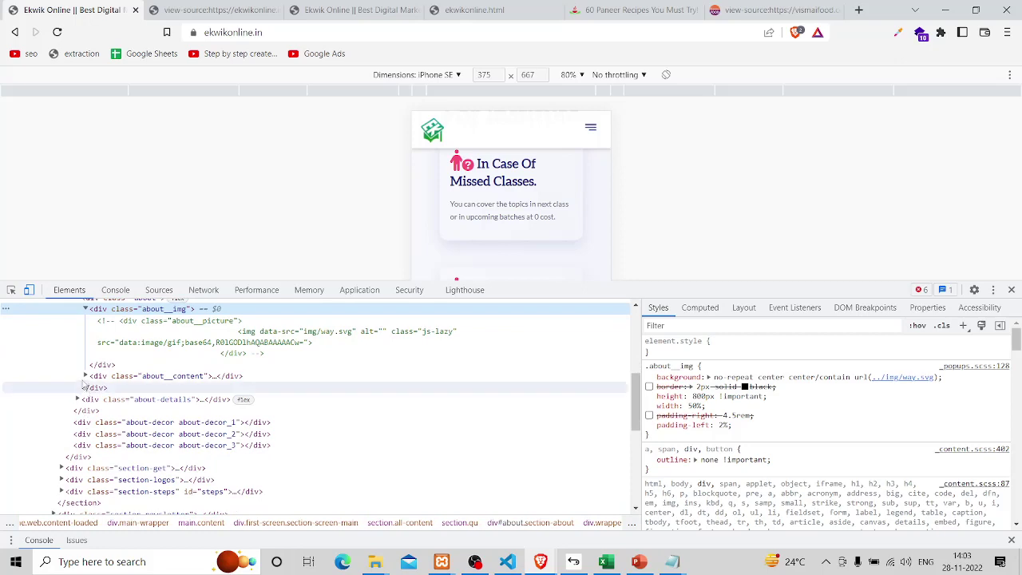
left_click(85, 376)
scroll(83, 379, "down", 4)
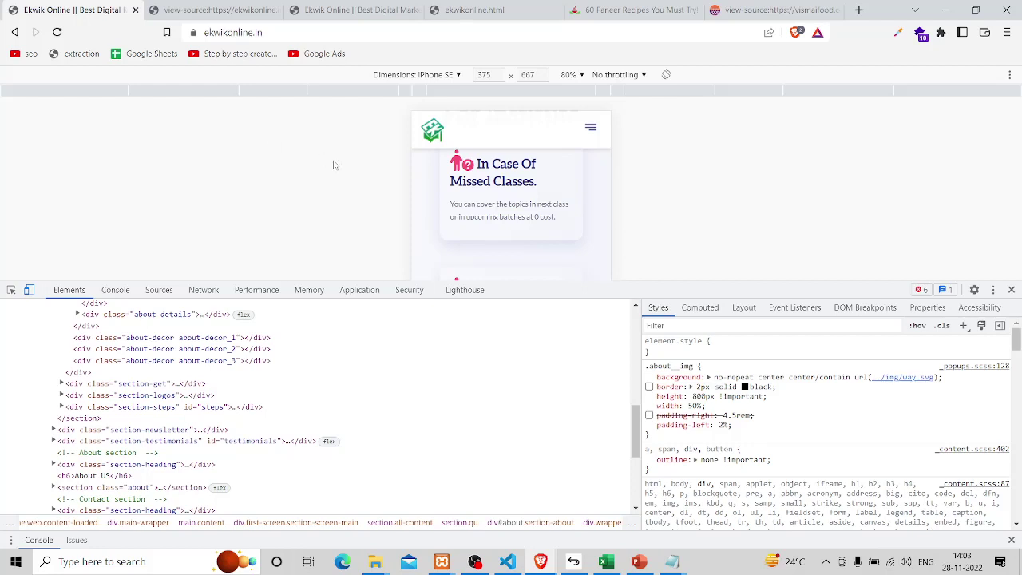
left_click(1012, 291)
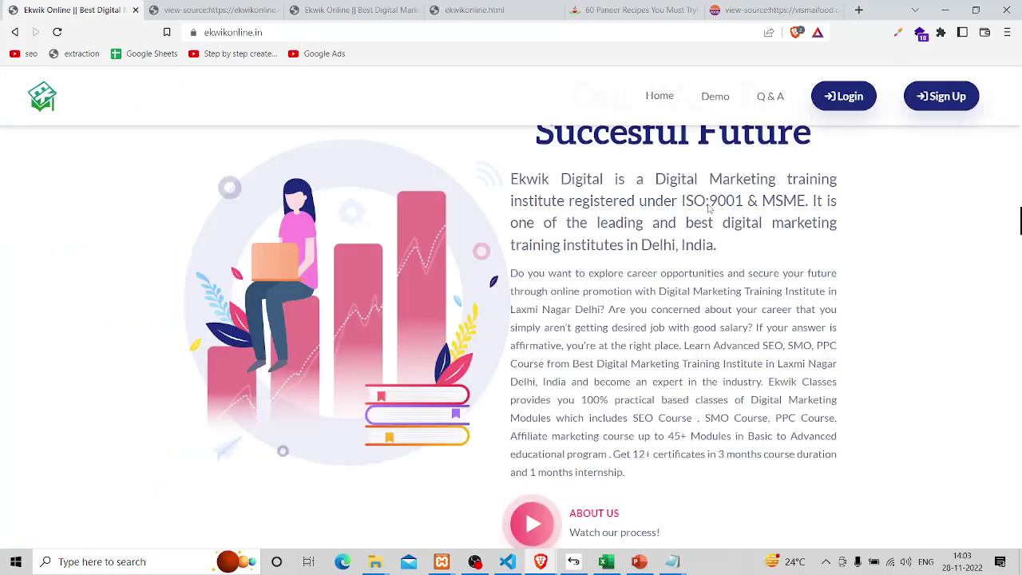
Search the web for "svg code" in a new tab and open the W3Schools SVG Examples page.
left_click(859, 10)
type("svg ")
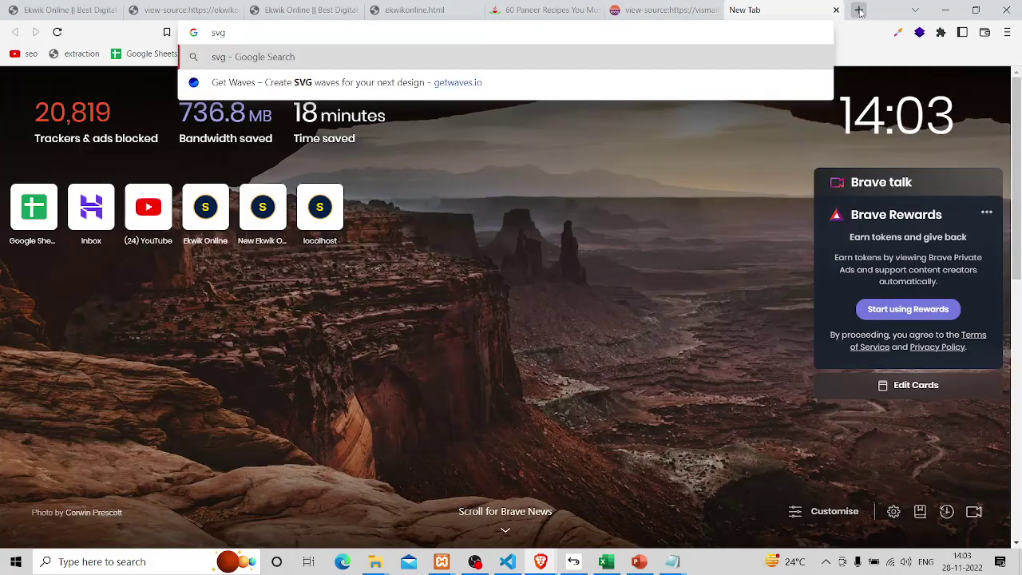
type("code")
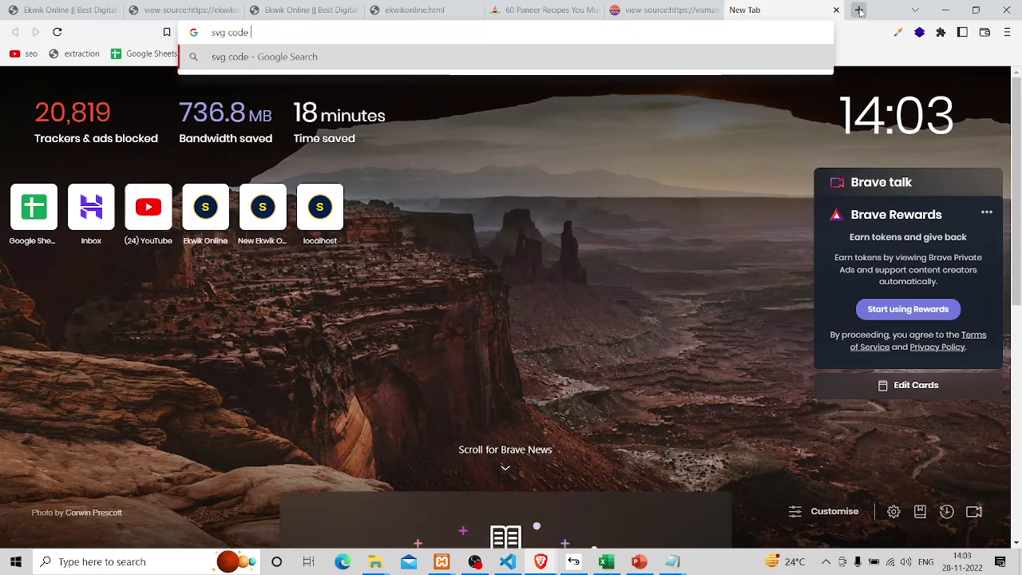
key("Return")
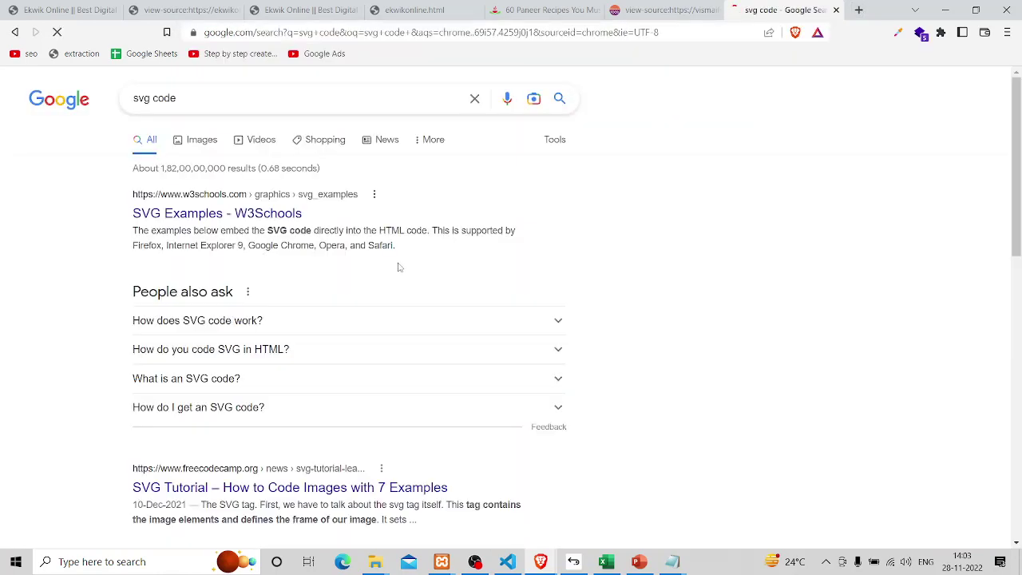
left_click(187, 213)
Open the example of an ellipse with a horizontal yellow-to-red linear gradient, highlight its linearGradient block, and clear the selection.
scroll(404, 318, "down", 5)
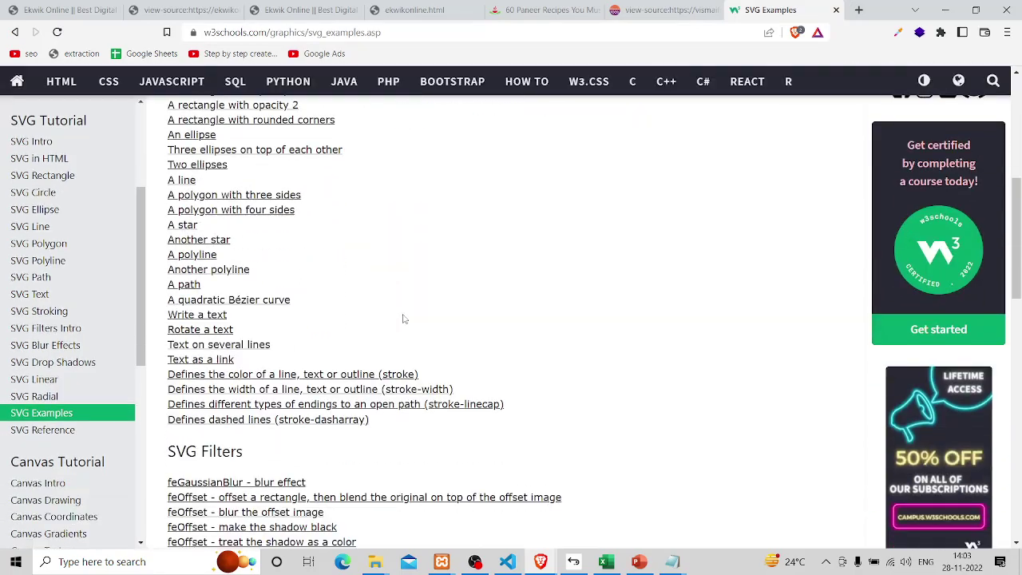
scroll(404, 318, "up", 5)
scroll(263, 310, "down", 10)
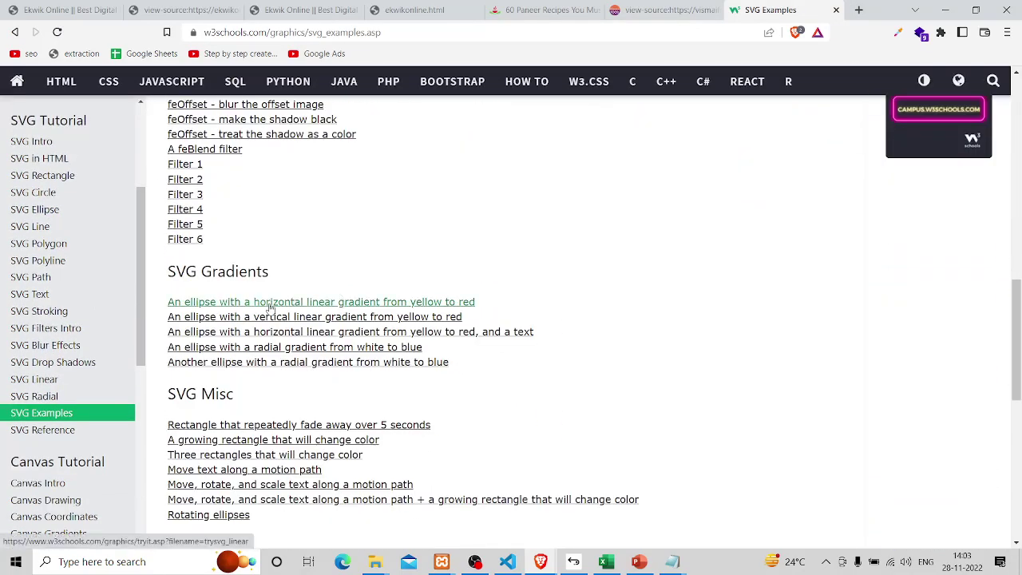
left_click(271, 306)
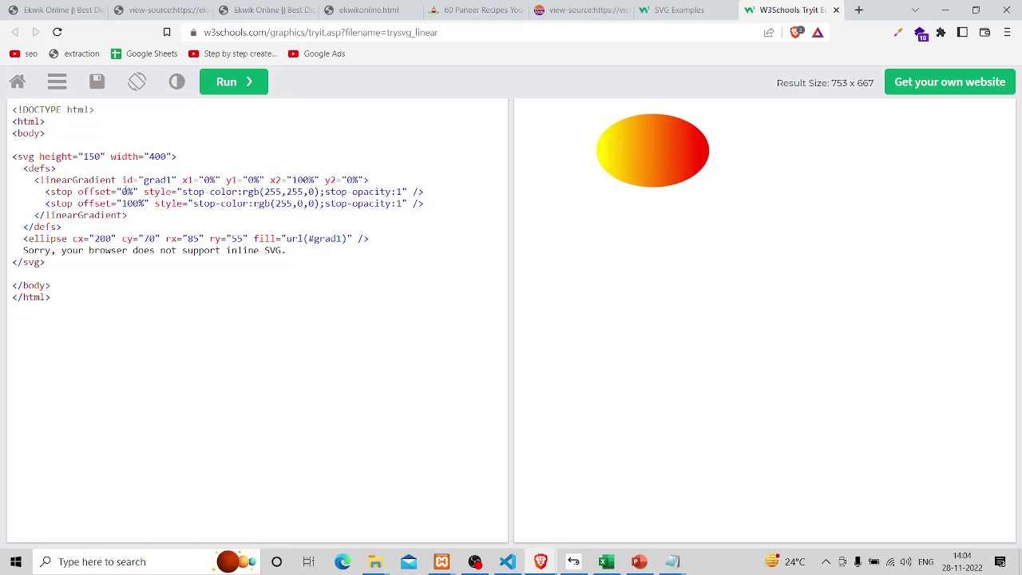
left_click_drag(34, 180, 130, 217)
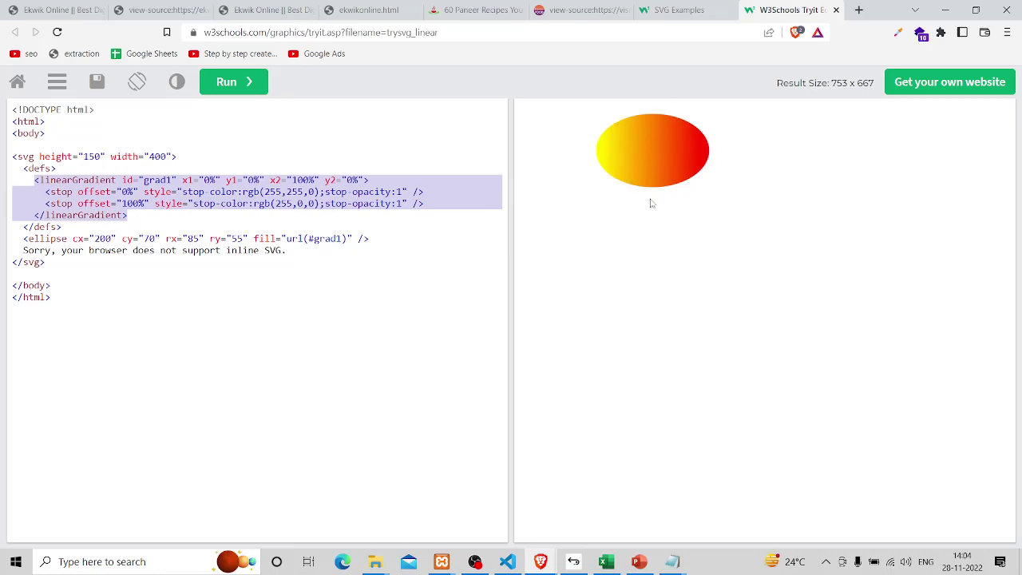
left_click(302, 356)
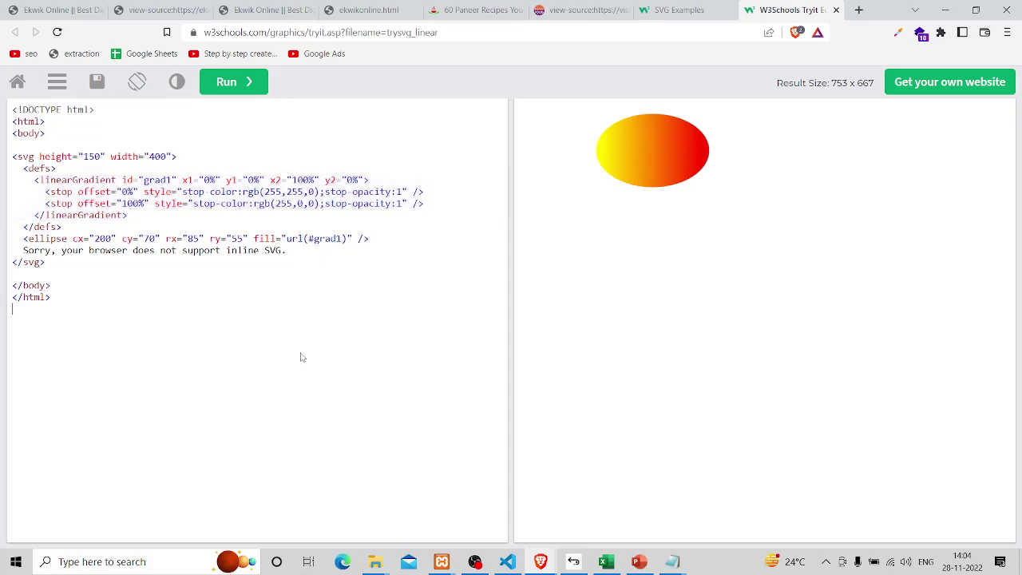
Copy the 100% offset stop tag, remove it from the linearGradient block, and run the code.
left_click(448, 205)
key("BackSpace")
key("BackSpace")
type("/>")
key("shift+Left")
key("shift+Left")
key("shift+Left")
key("shift+Left")
key("shift+Left")
key("shift+Left")
key("shift+Left")
key("shift+Left")
key("shift+Left")
key("shift+Left")
key("shift+Left")
key("shift+Left")
key("shift+Left")
key("shift+Left")
key("shift+Left")
key("shift+Left")
key("shift+Left")
key("shift+Left")
key("shift+Left")
key("shift+Left")
key("shift+Left")
key("shift+Left")
key("shift+Left")
key("shift+Left")
key("shift+Left")
key("shift+Left")
key("shift+Left")
key("shift+Left")
key("shift+Left")
key("shift+Left")
key("shift+Left")
key("shift+Left")
key("shift+Left")
key("shift+Left")
key("shift+Left")
key("shift+Left")
key("shift+Left")
key("shift+Left")
key("shift+Left")
key("shift+Left")
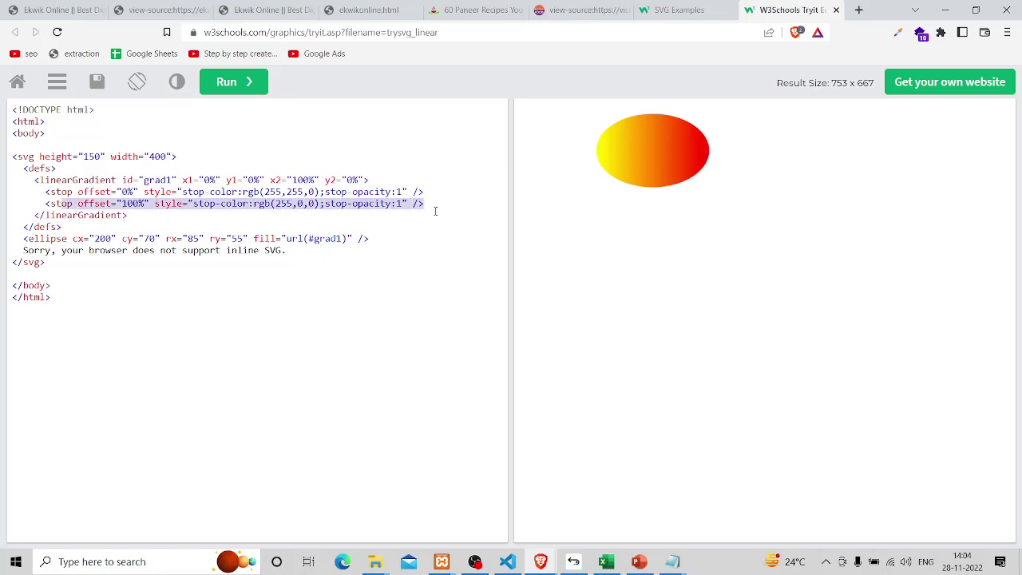
key("shift+Left")
key("ctrl+c")
key("BackSpace")
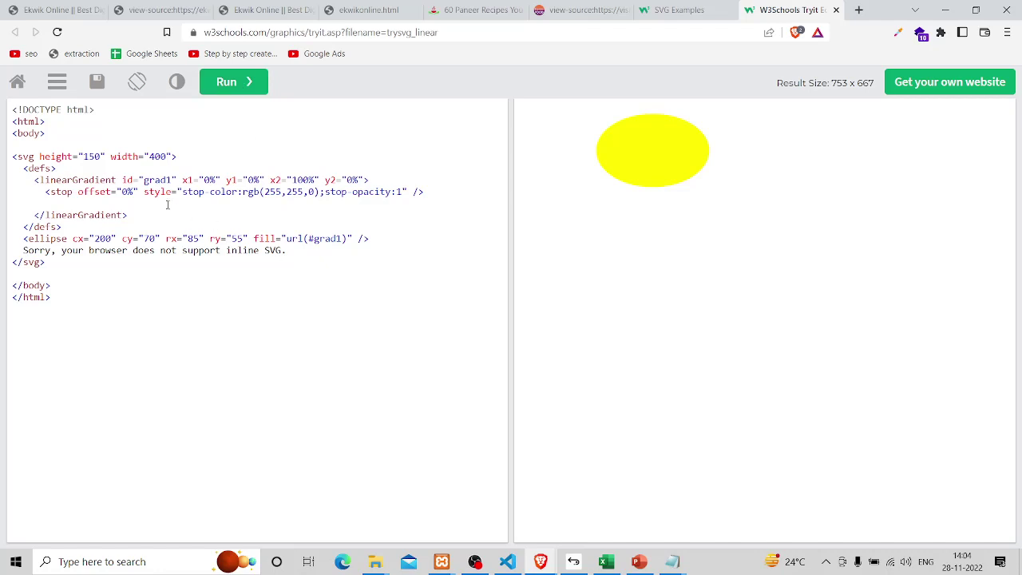
Paste the 100% offset stop tag back into the linearGradient block and rerun the code.
key("ctrl+v")
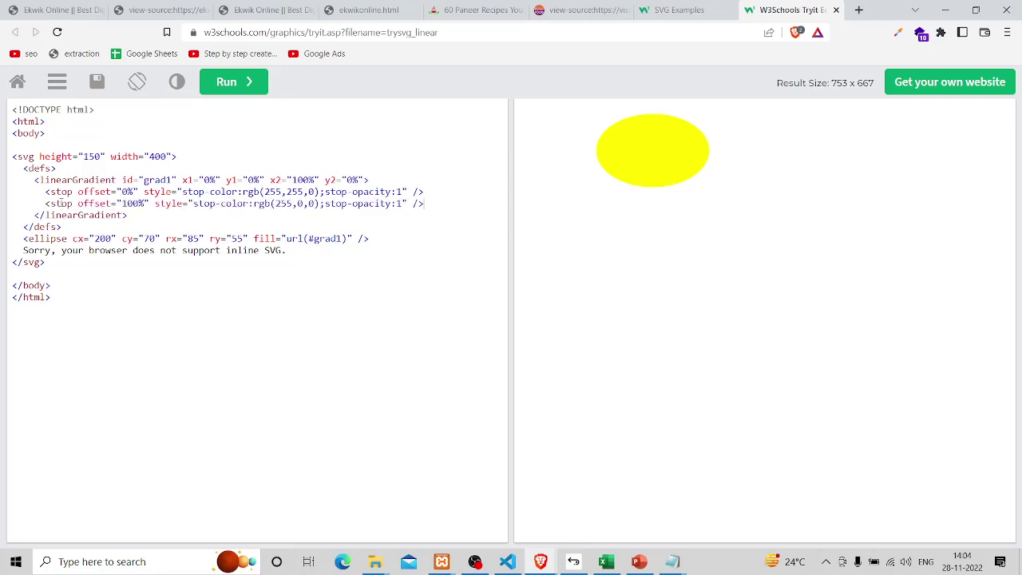
left_click(222, 81)
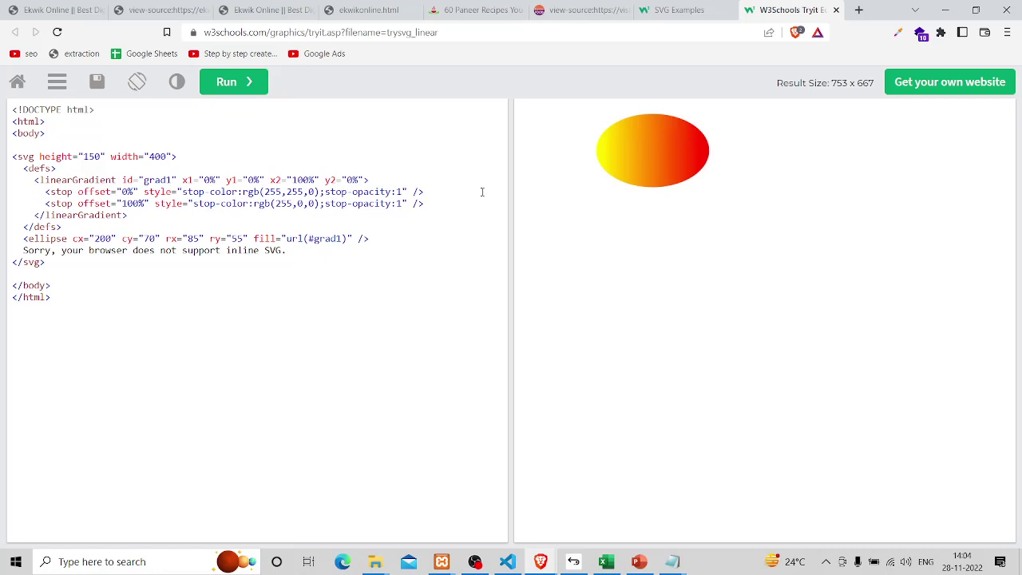
Switch to the Excel audit sheet, highlight the image file name cells C13:C25, and return to the browser.
key("alt+Tab")
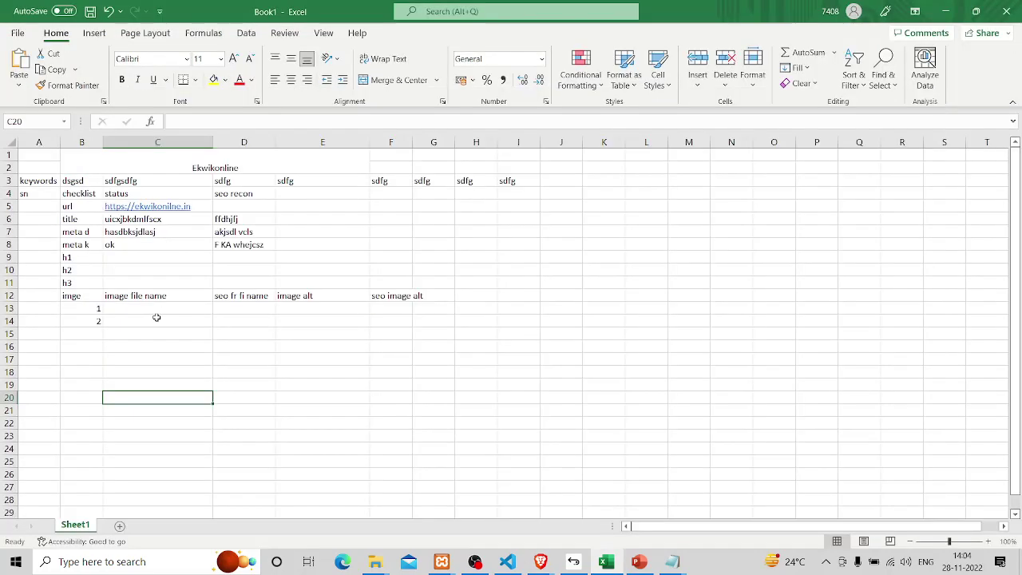
left_click_drag(148, 312, 158, 456)
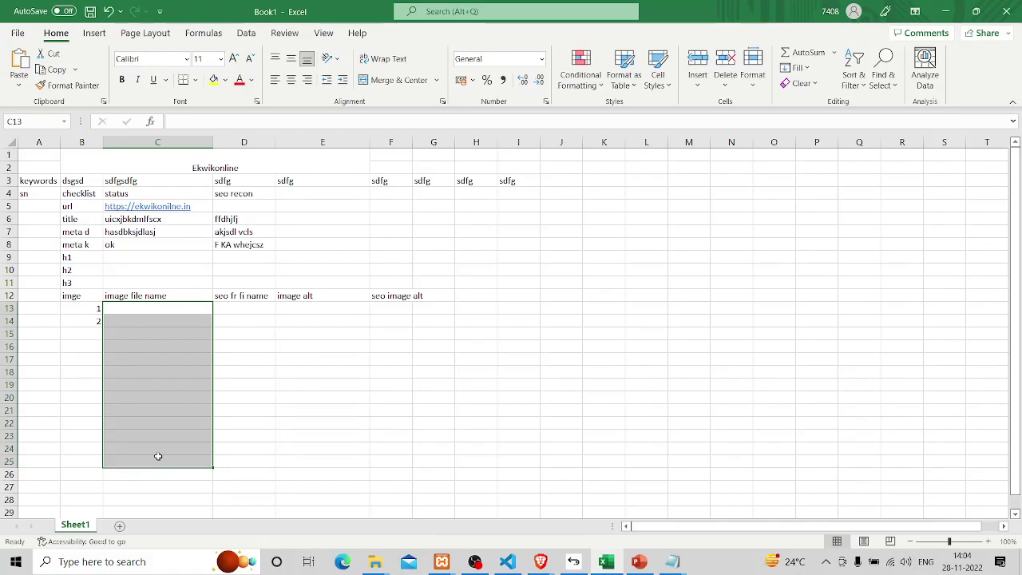
key("alt+Tab")
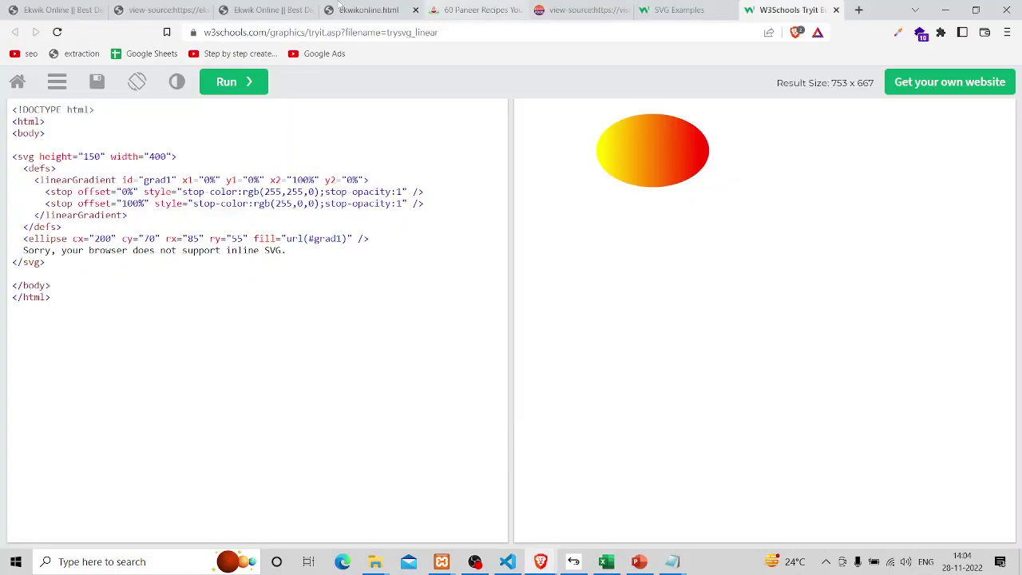
Go to the ekwikonline.in page source and copy the ./img/new/1.png path of the "100% Placement Asssistance" image.
left_click(160, 10)
scroll(451, 349, "down", 5)
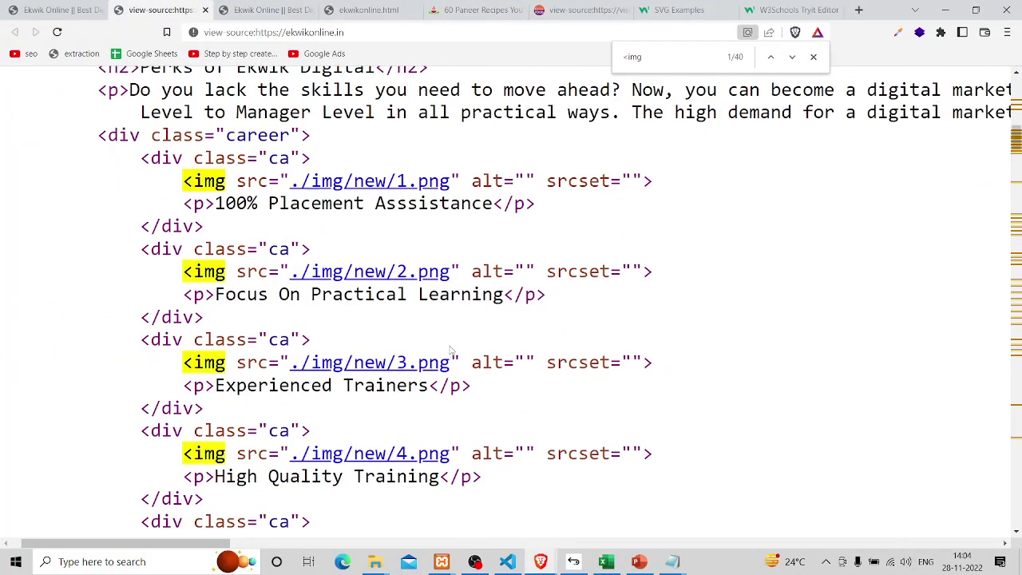
scroll(451, 349, "up", 2)
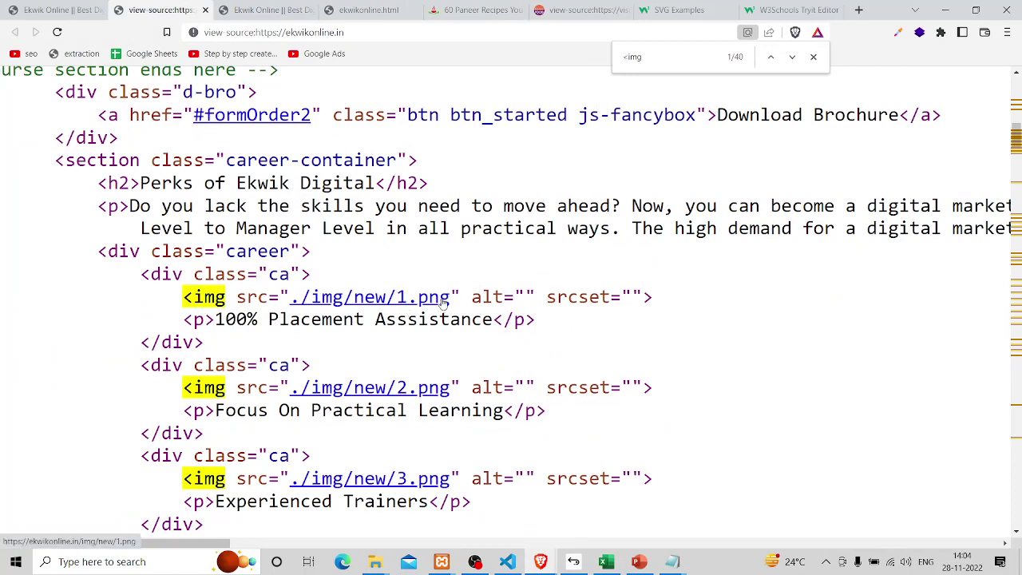
left_click_drag(450, 298, 294, 304)
key("ctrl+c")
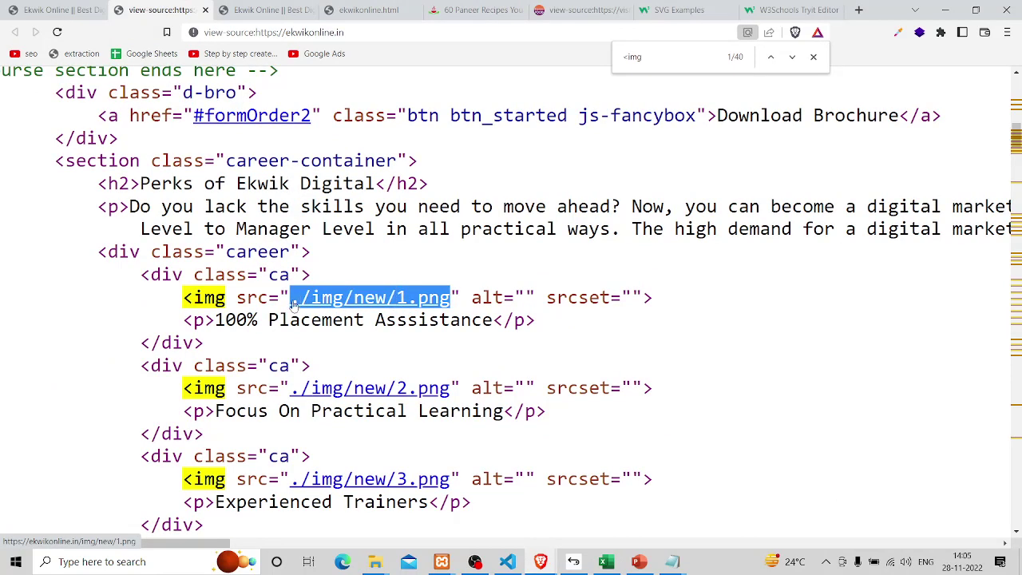
Open ekwikonline.in/img/new/1.png in a new tab using the copied path and view the image enlarged.
left_click(859, 10)
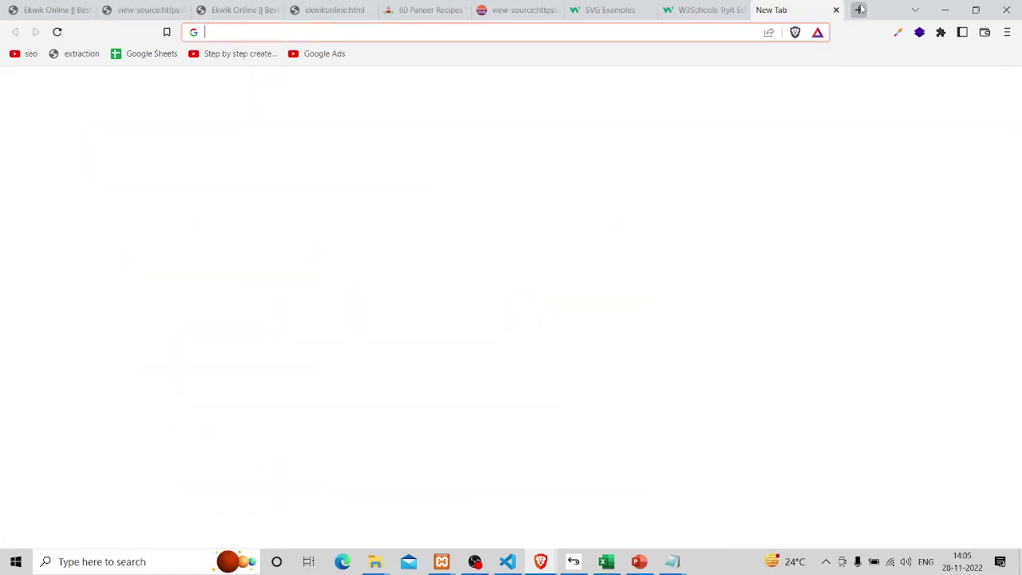
type("ek")
key("Right")
type("/")
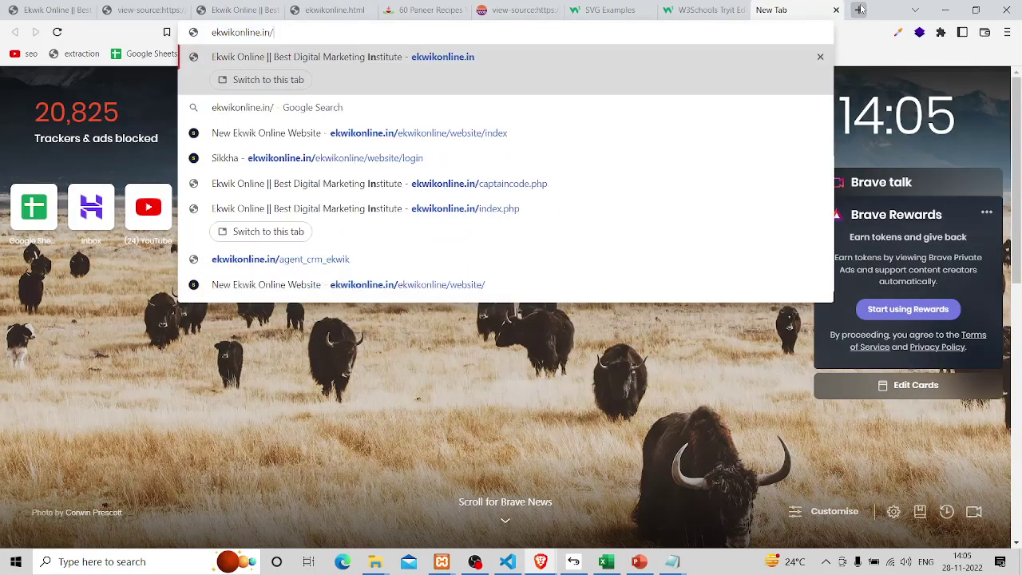
key("ctrl+v")
key("Return")
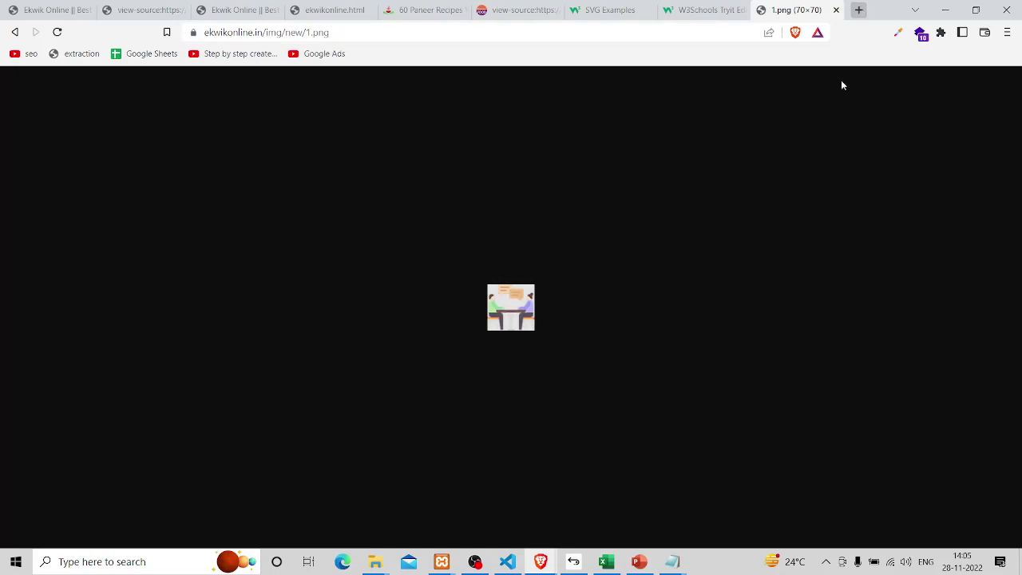
scroll(481, 304, "up", 5)
scroll(621, 311, "right", 2)
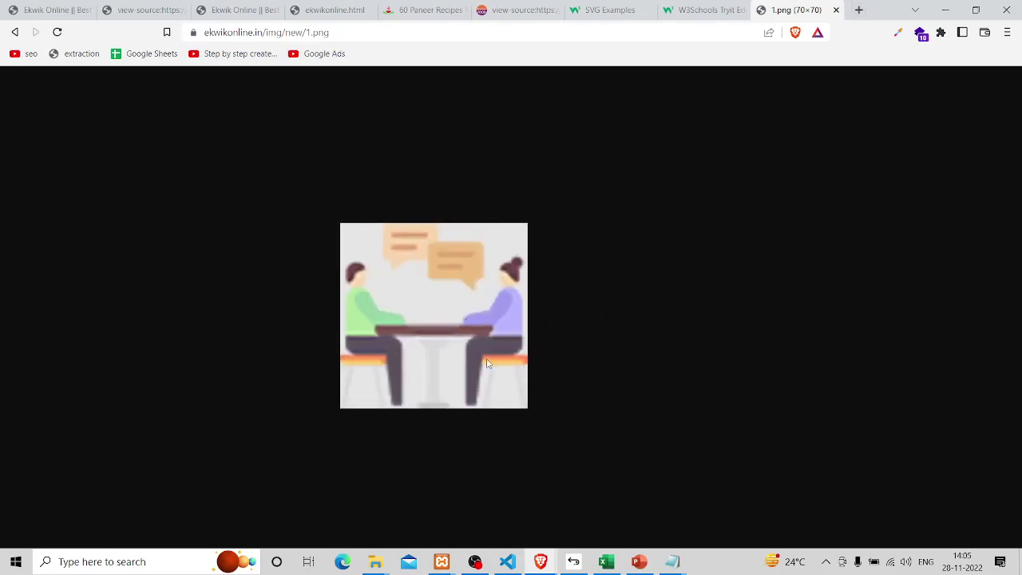
Return to the live ekwikonline.in page and view the images in the "Perks Of Ekwik Digital" section.
left_click(66, 7)
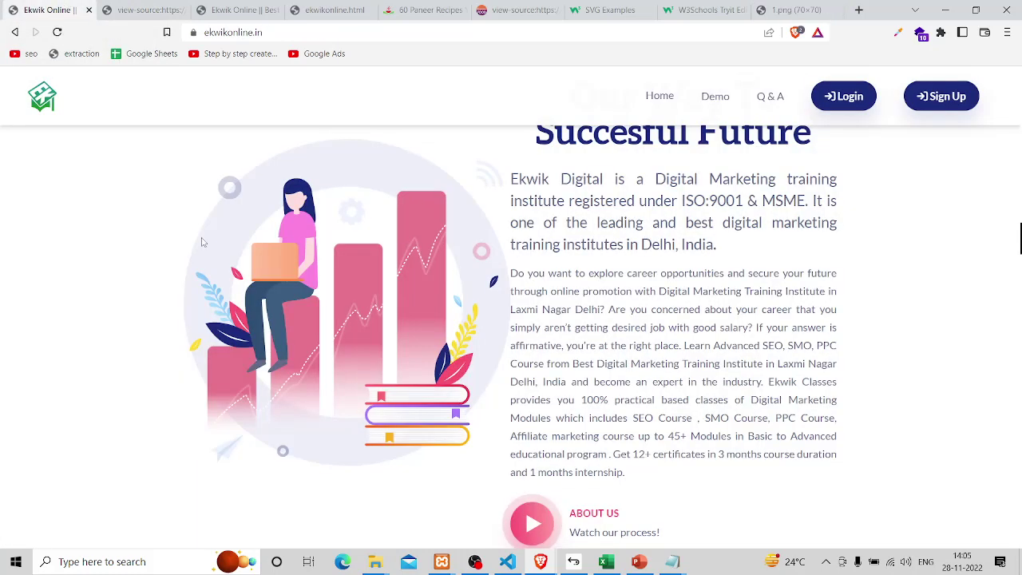
scroll(213, 285, "down", 15)
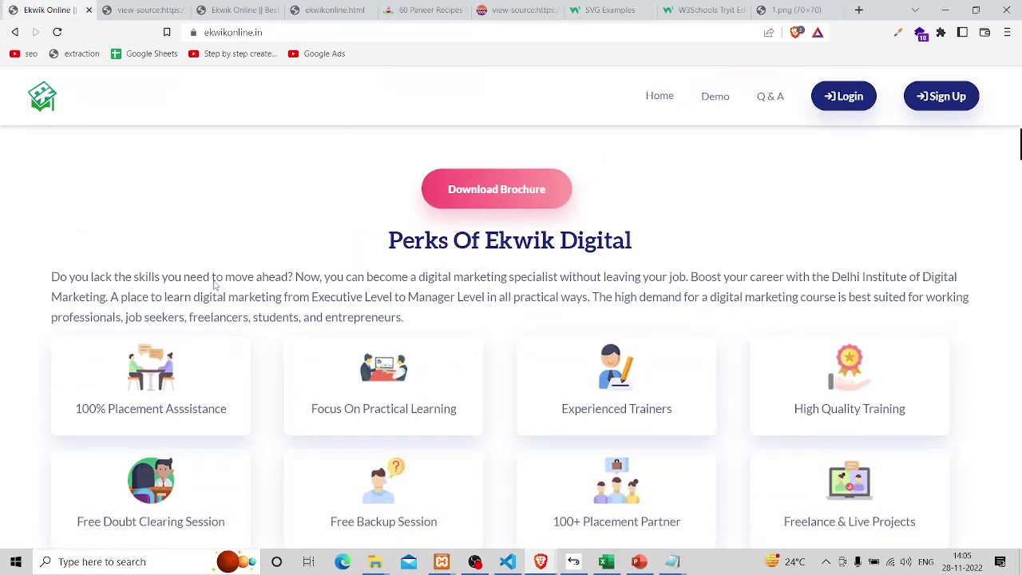
scroll(109, 375, "down", 1)
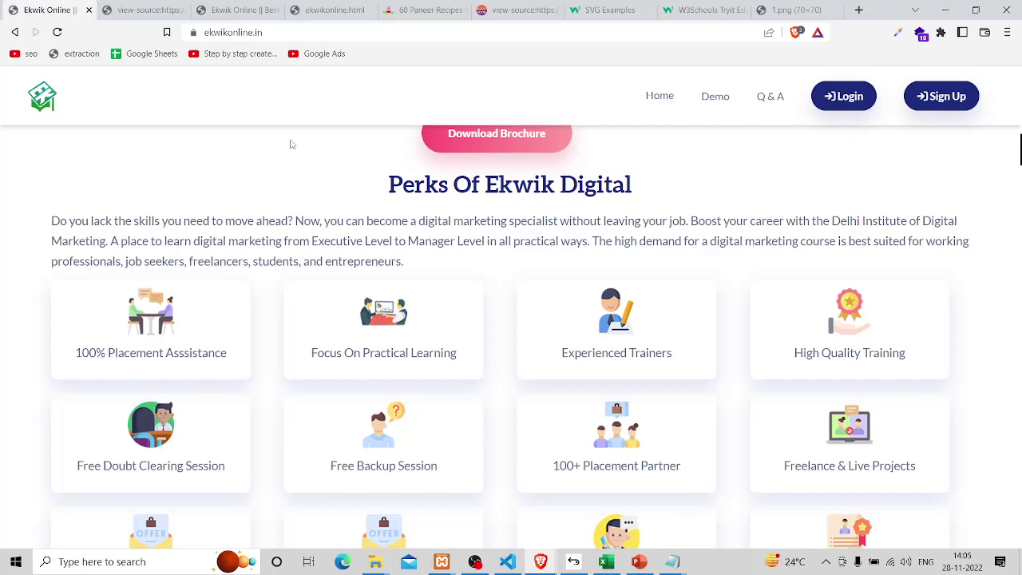
Switch to the Excel audit sheet and enter 1.jpg in C13 and the suggested SEO file name p,acjkads in D13.
key("alt+Tab")
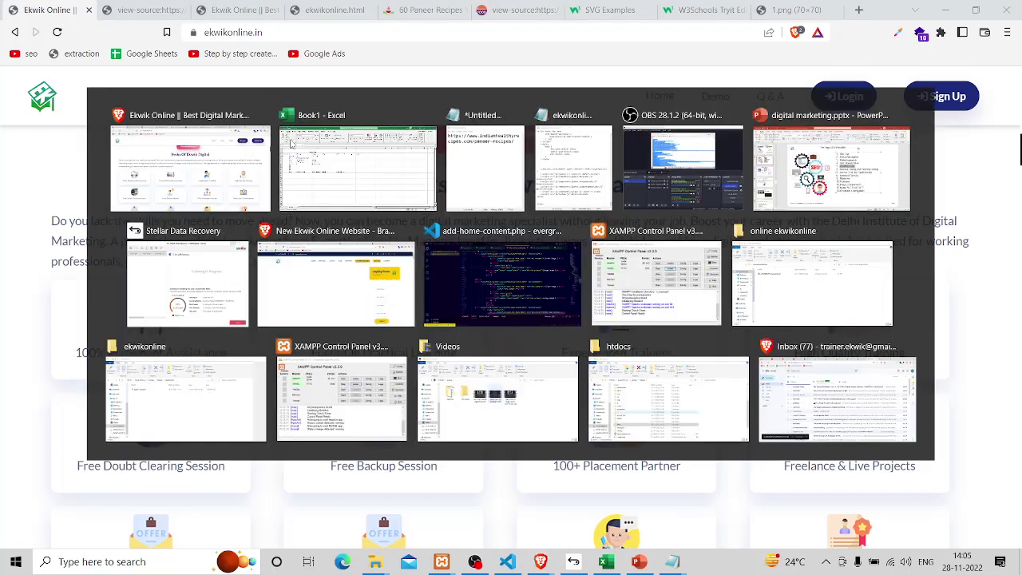
left_click(161, 310)
type("1.")
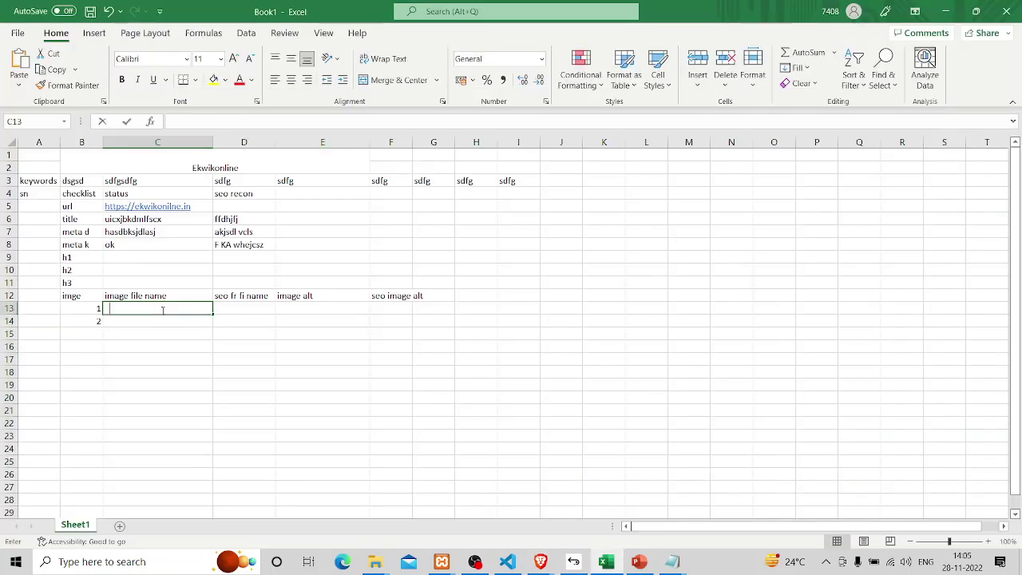
type("jpg0")
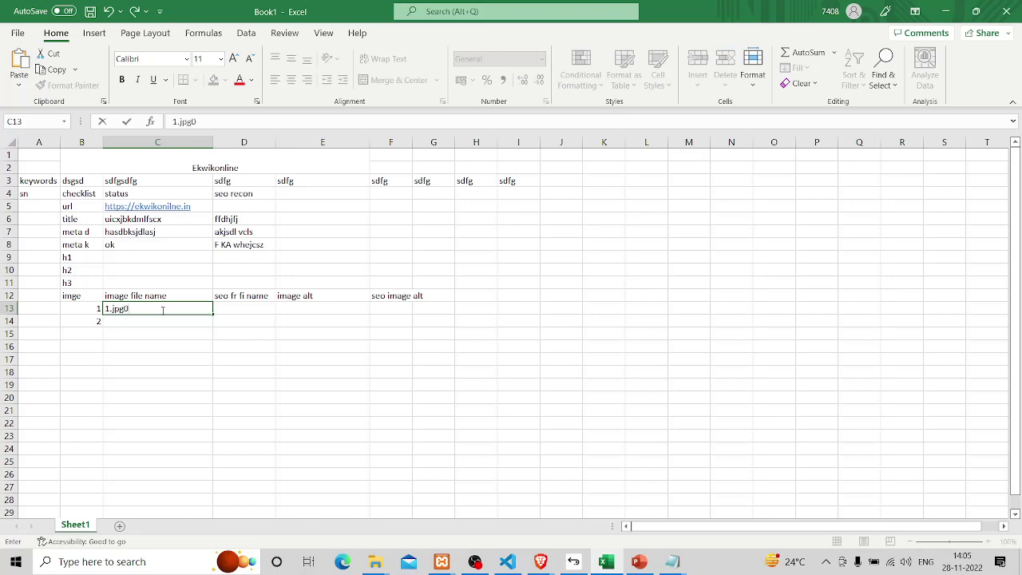
key("BackSpace")
key("Tab")
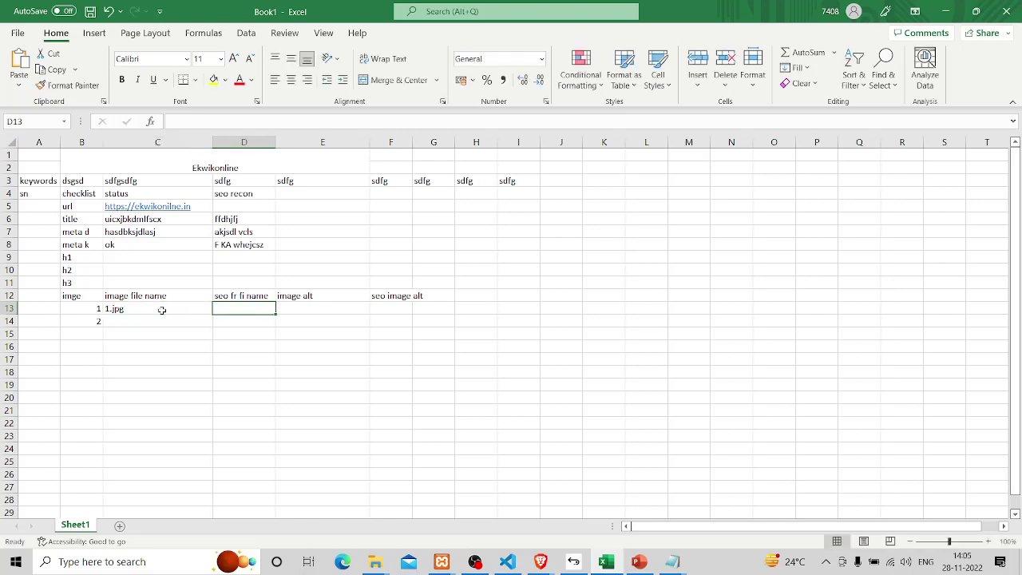
type("p,ac")
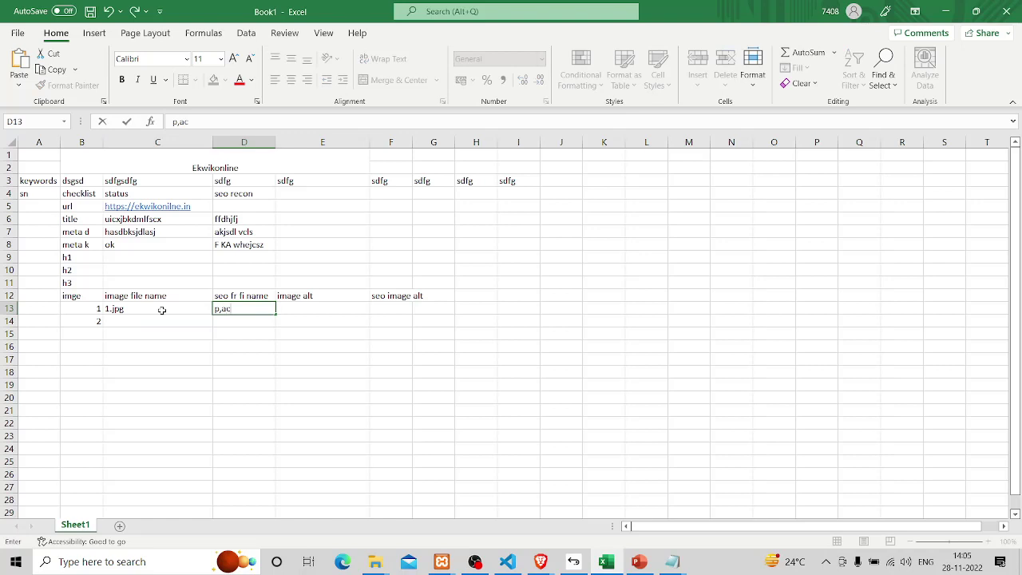
type("jkads")
left_click(267, 374)
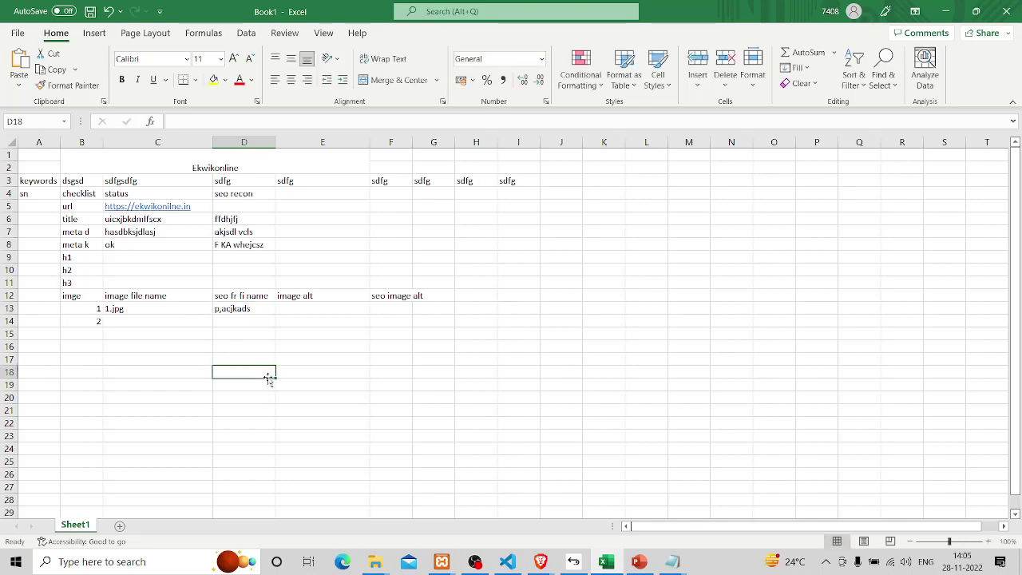
Return to the browser and run a search for google in a new tab.
key("alt+Tab")
scroll(349, 253, "up", 1)
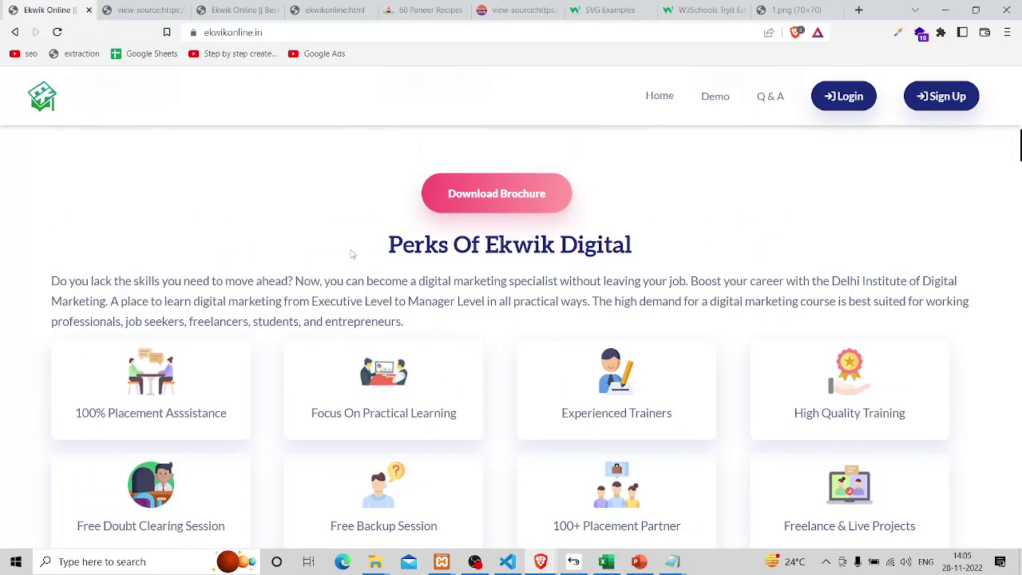
left_click(860, 9)
type("ekwik")
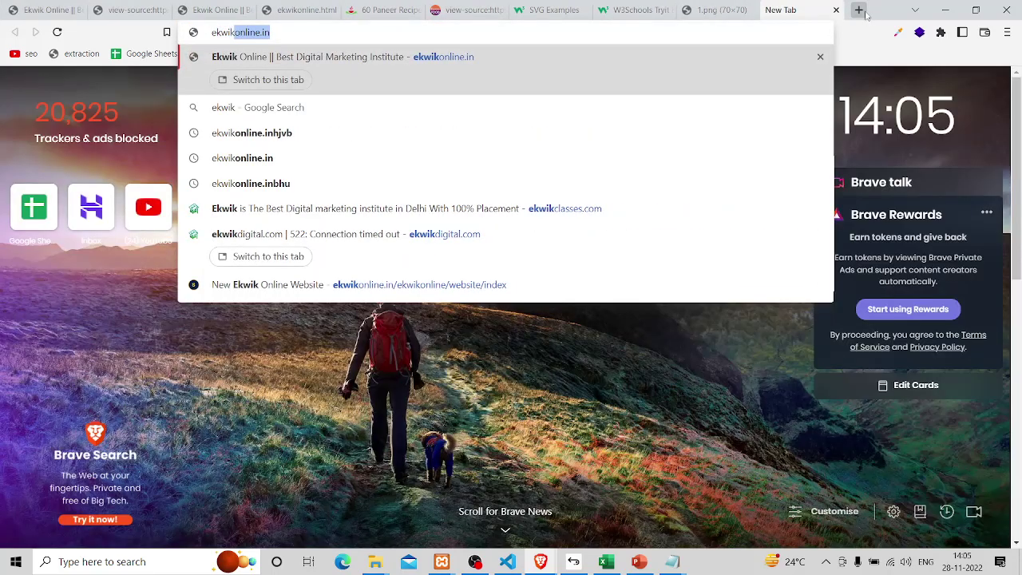
key("BackSpace")
key("BackSpace")
key("BackSpace")
key("BackSpace")
key("BackSpace")
key("BackSpace")
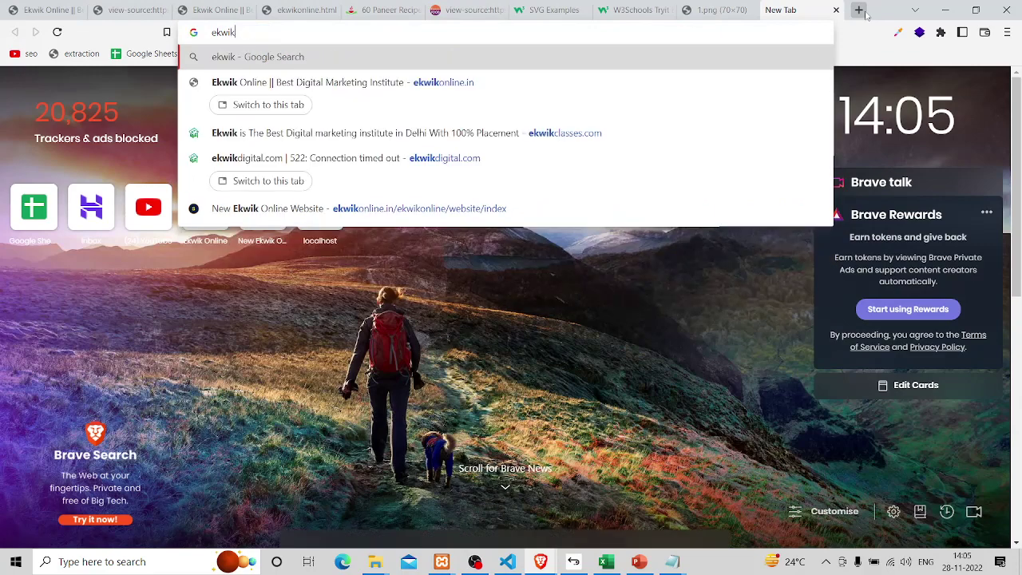
type("google")
key("Return")
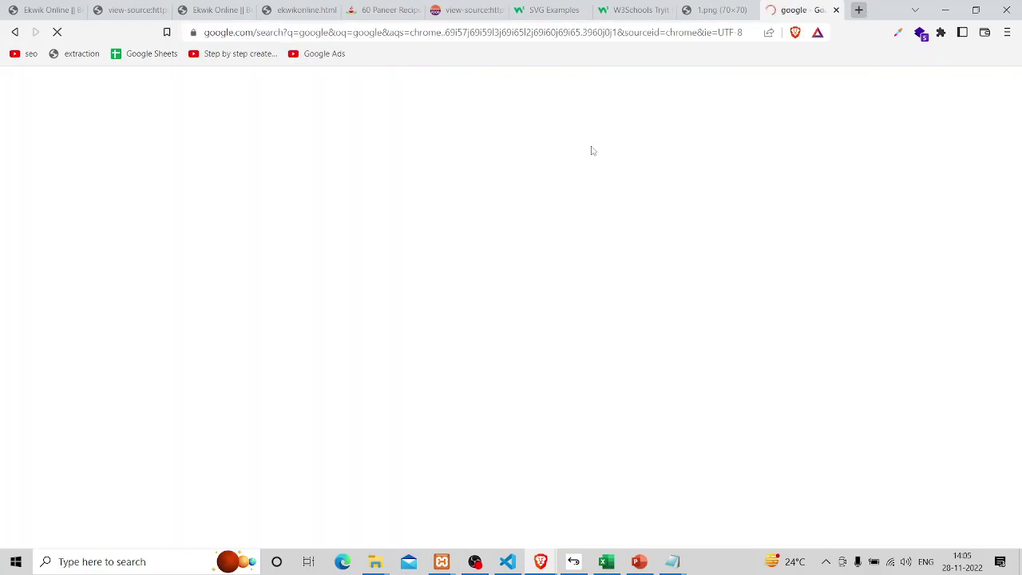
Replace the Google query with ekwikclasses and run the search.
double_click(236, 102)
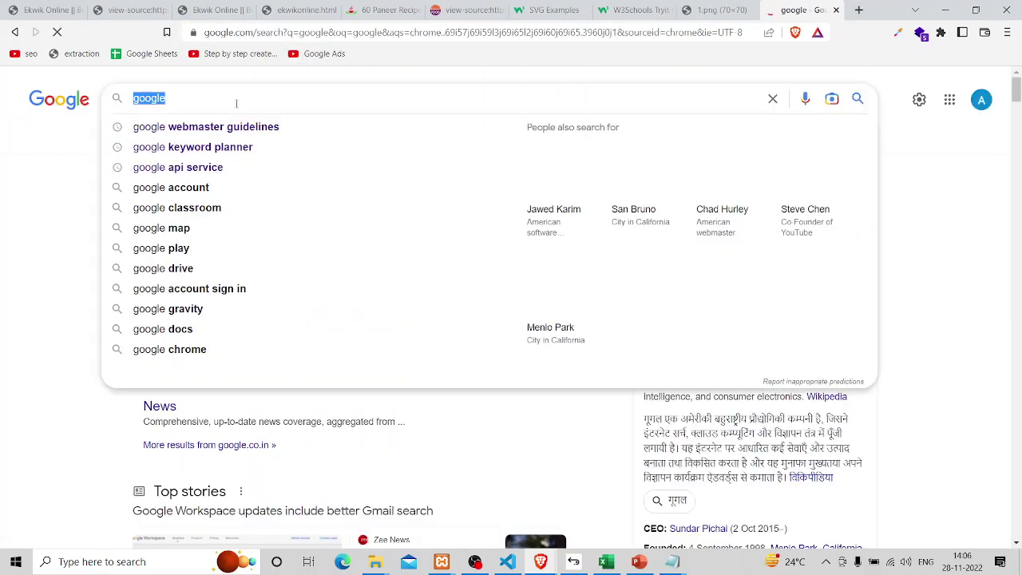
type("ekwikclasses")
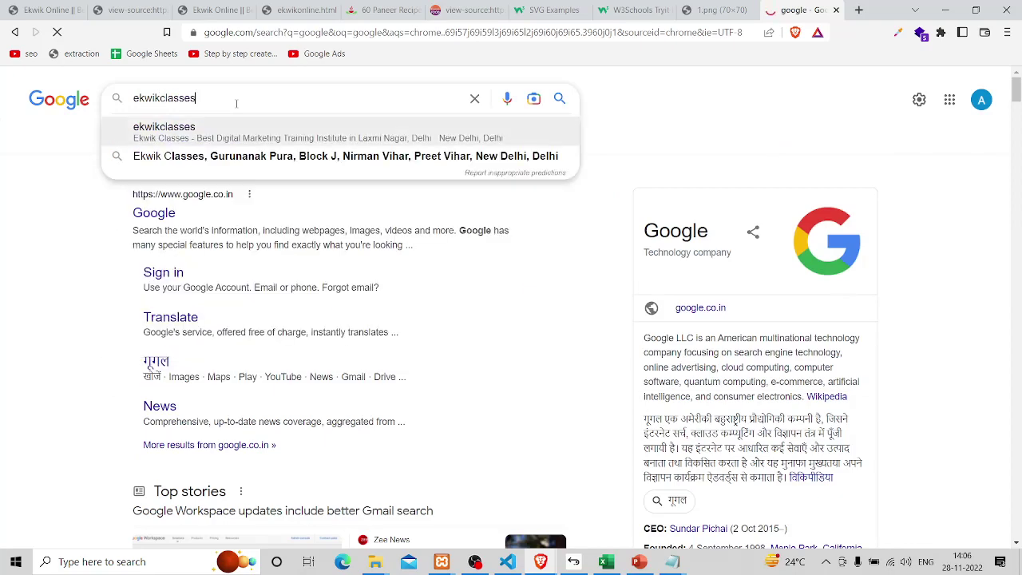
key("Return")
Search Google for ekwikonline.in instead, using the suggested query.
double_click(235, 103)
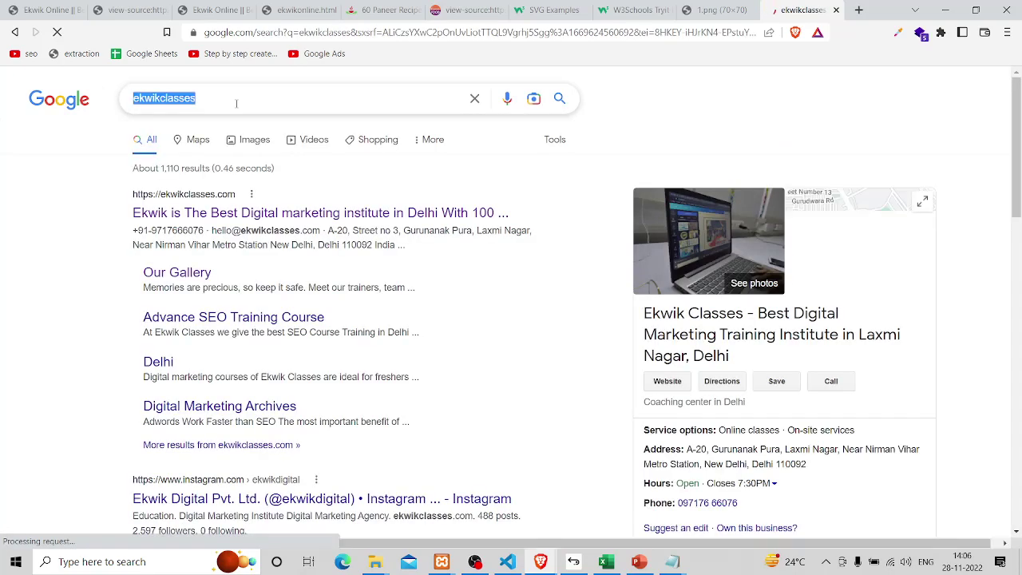
key("BackSpace")
type("ekwik")
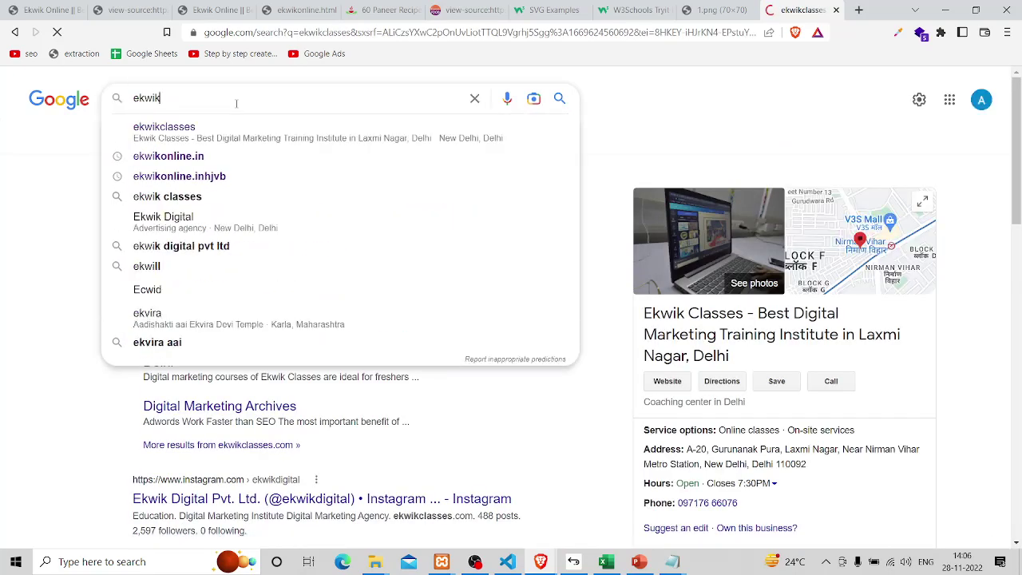
type("c")
key("BackSpace")
type("online")
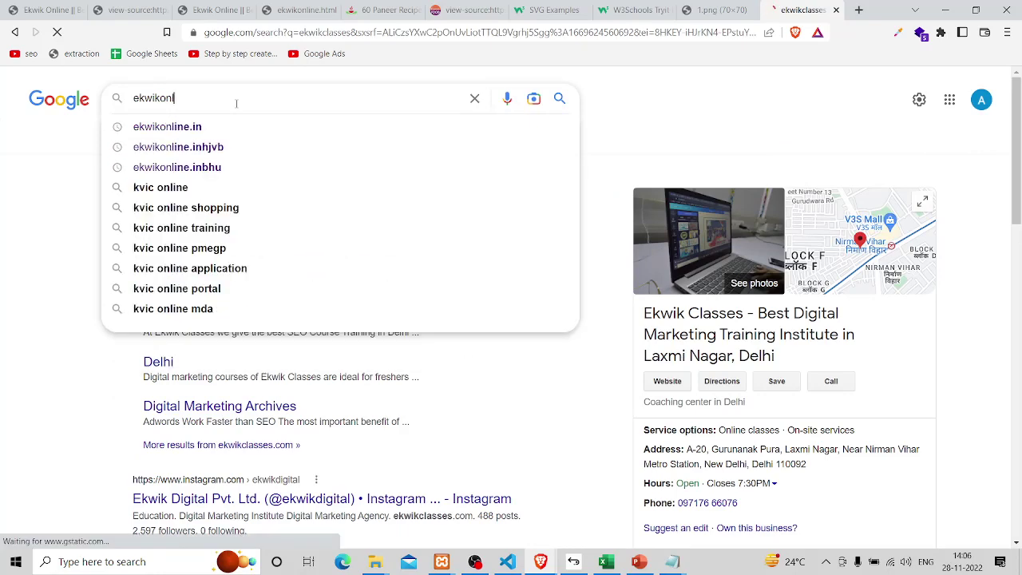
key("Down")
key("Return")
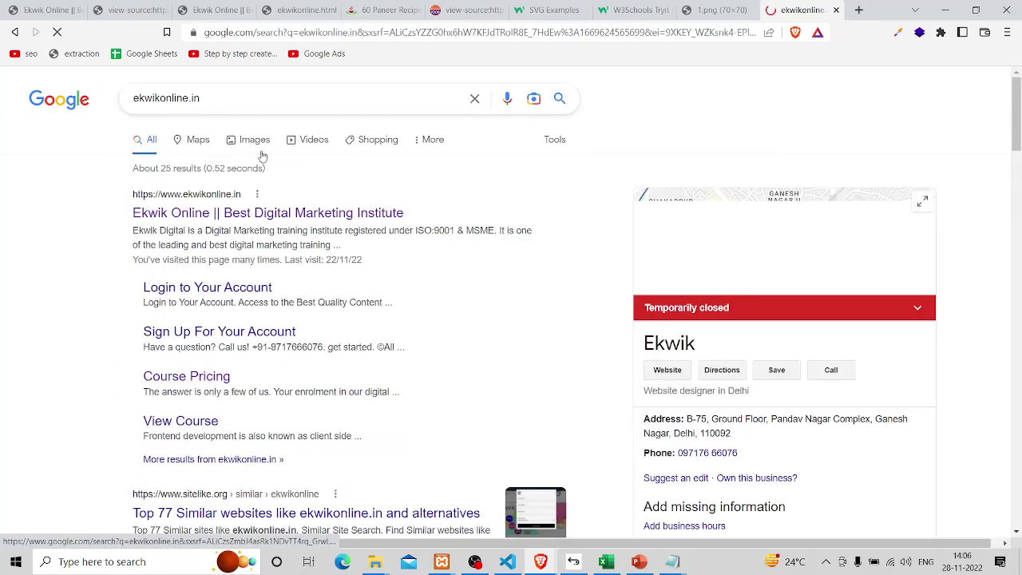
Browse the image results for ekwikonline.in, preview the image of people in front of chart screens, and open its source page.
left_click(243, 145)
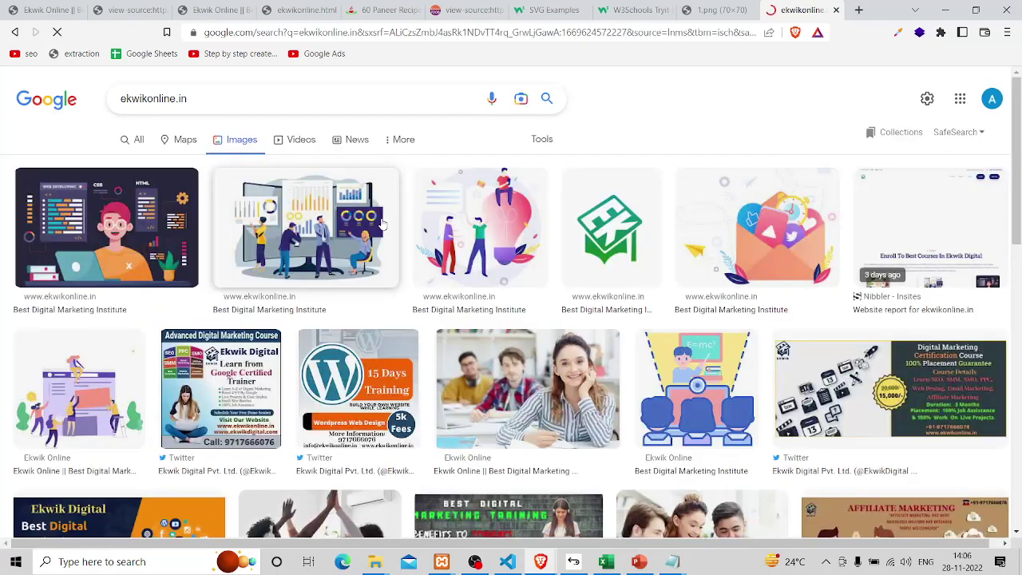
scroll(382, 226, "down", 1)
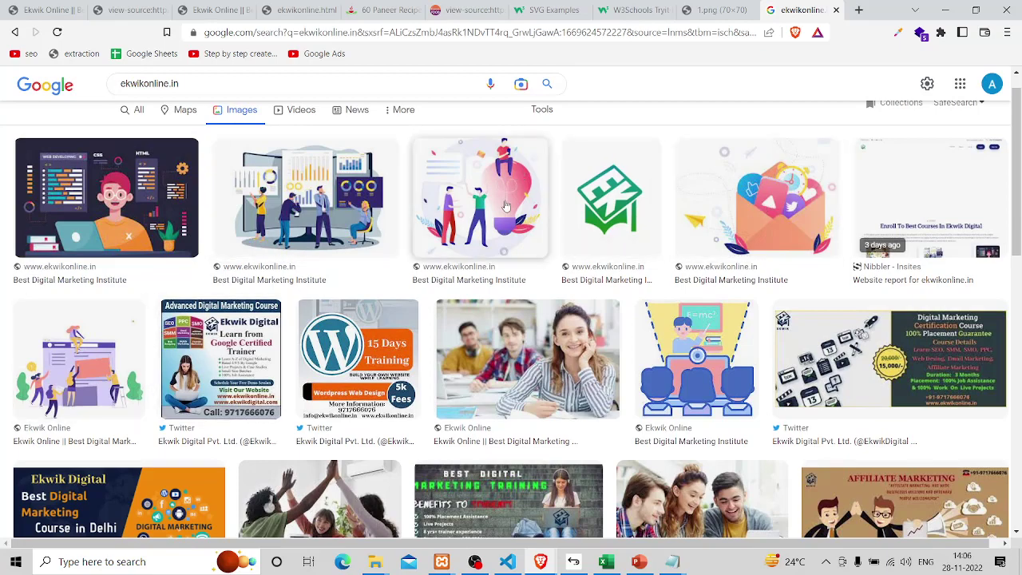
scroll(505, 206, "down", 3)
scroll(506, 206, "down", 5)
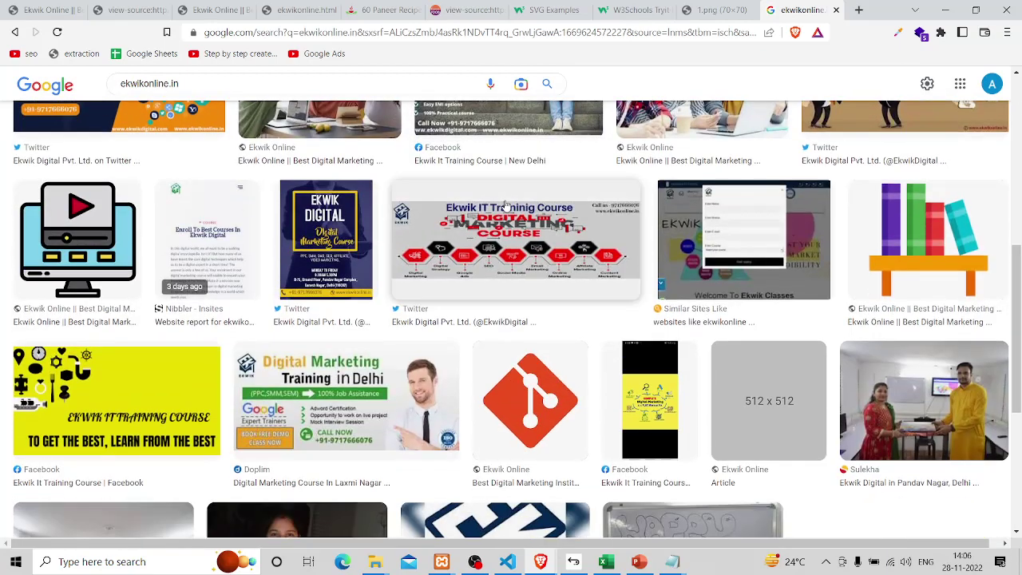
scroll(479, 224, "up", 1)
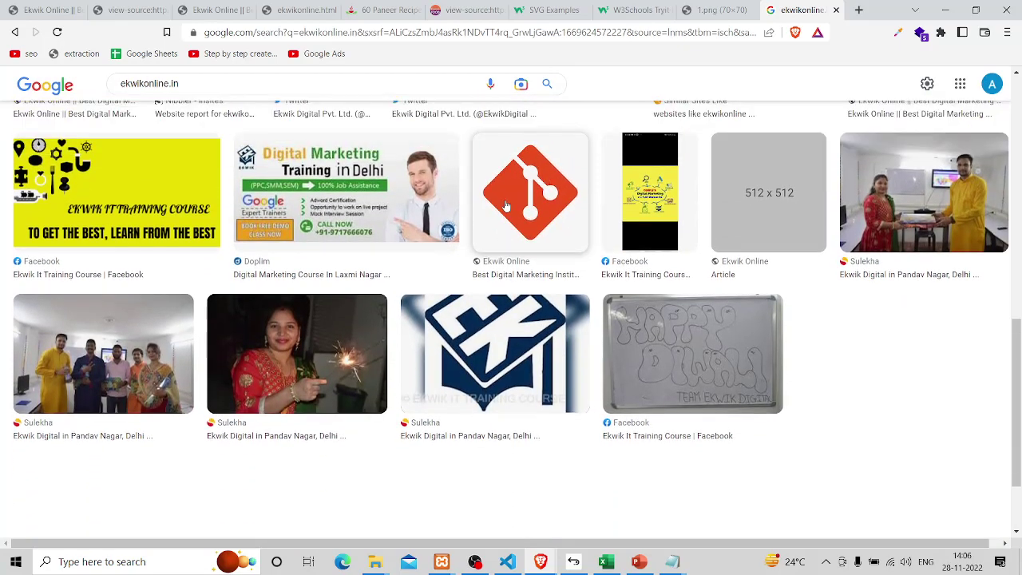
scroll(431, 247, "up", 8)
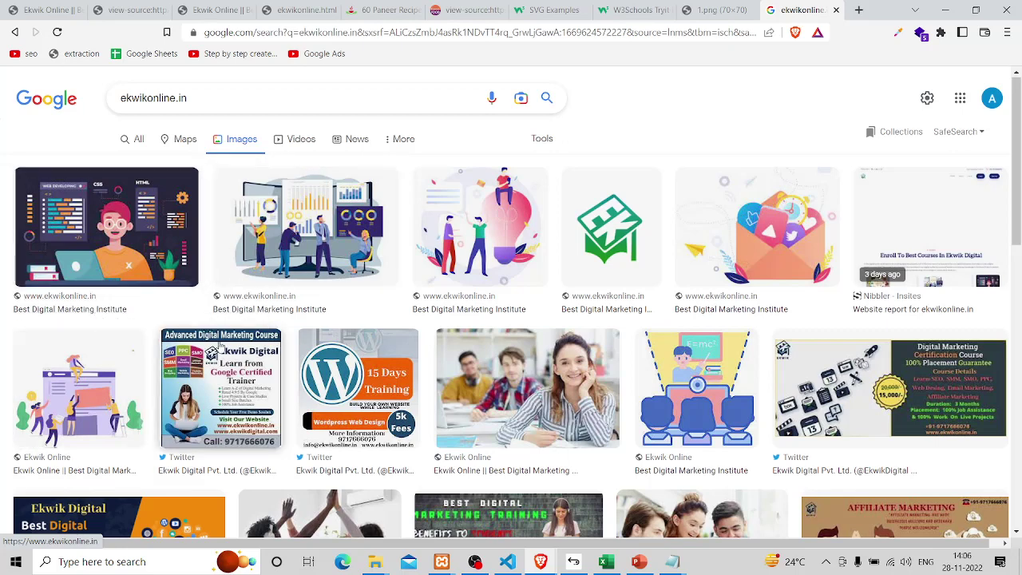
left_click(245, 245)
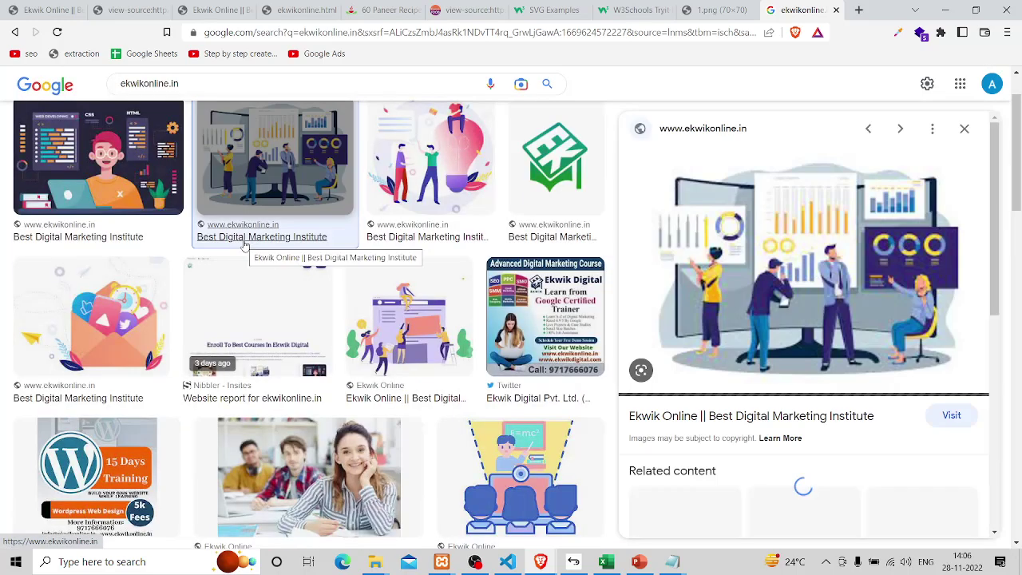
left_click(814, 314)
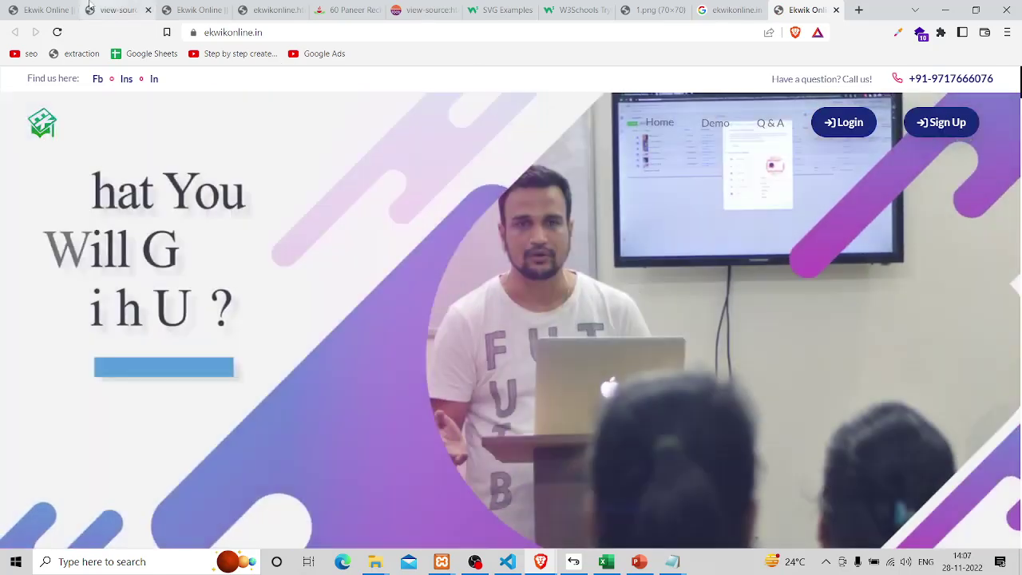
Go back to the ekwikonline.in page source and examine the "100% Placement Asssistance" caption and the alt attribute of 1.png.
left_click(119, 9)
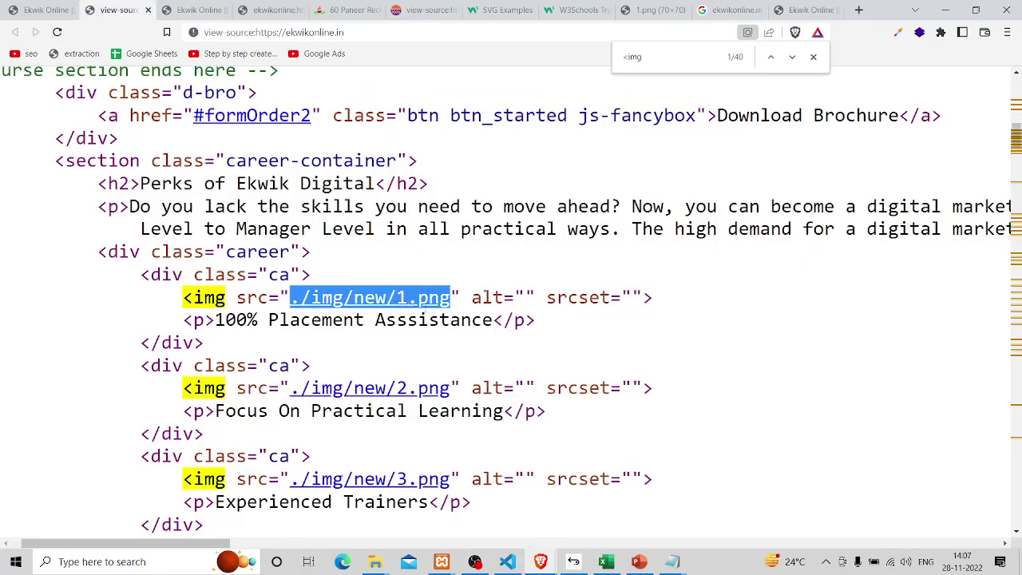
left_click(434, 315)
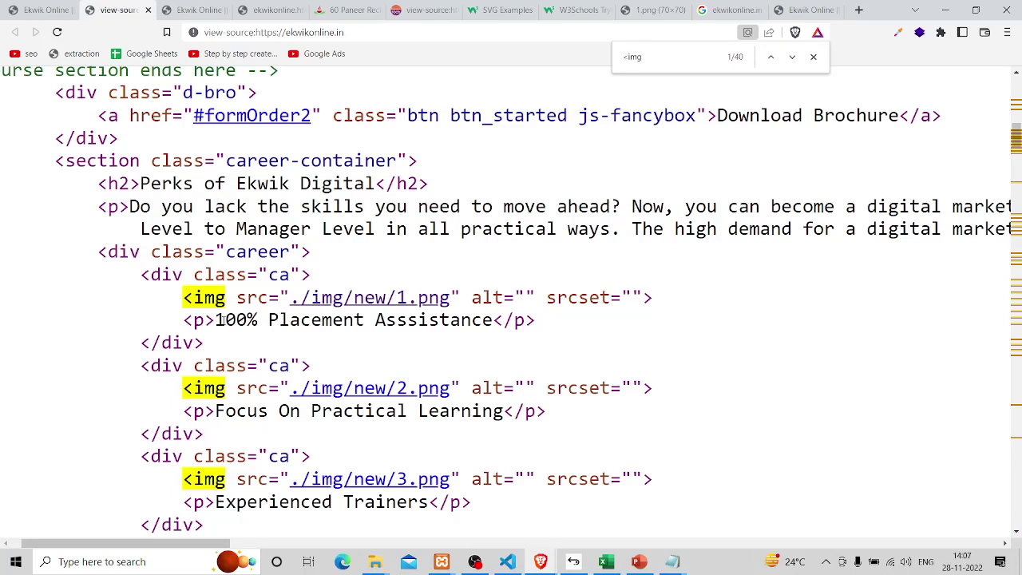
left_click_drag(226, 320, 471, 319)
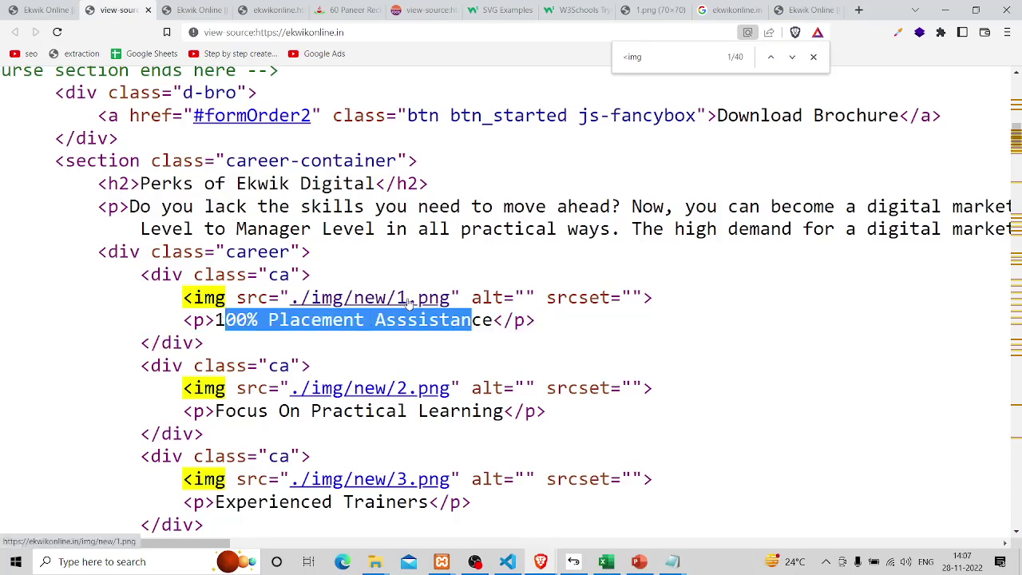
left_click(521, 286)
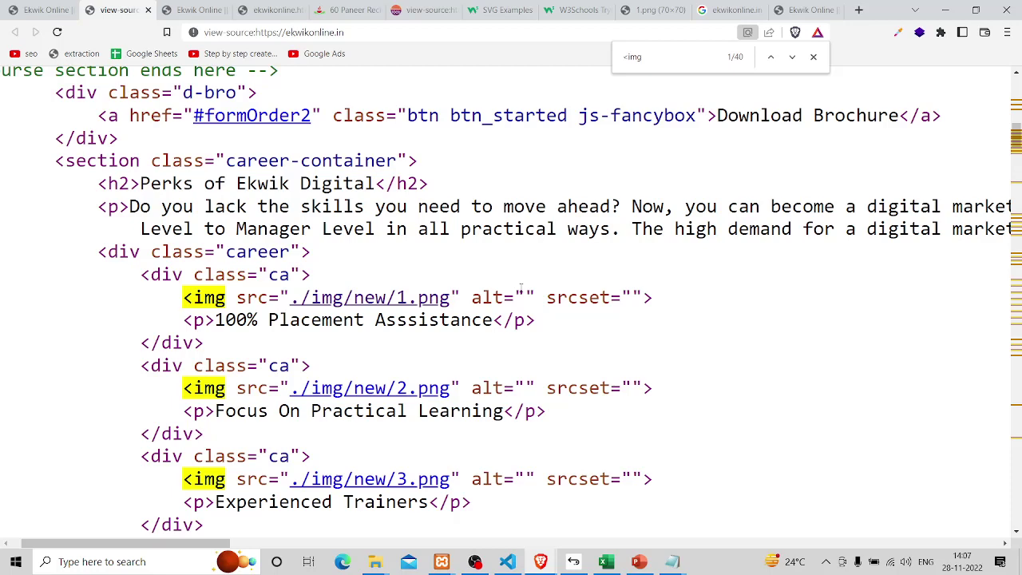
In the Excel audit sheet, record the first image's alt as none in E13 and its SEO alt as "sdkaskdjlm - brand" in F13.
key("alt+Tab")
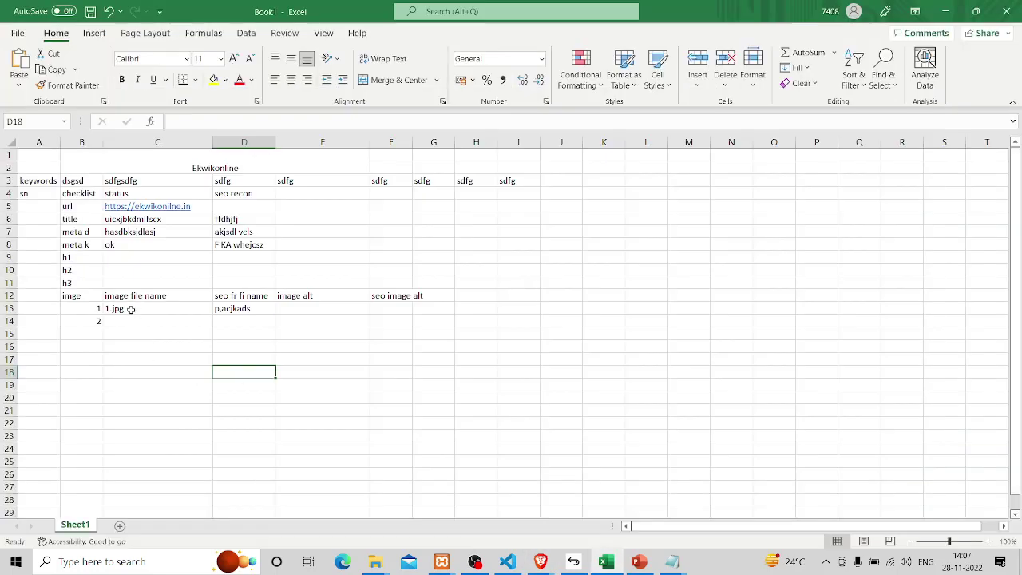
left_click(287, 305)
type("n")
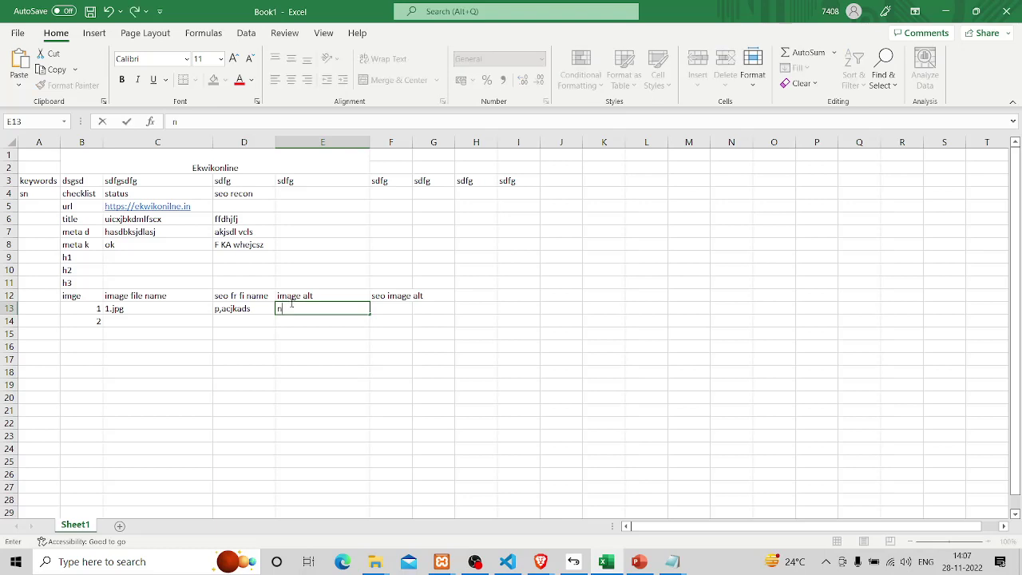
type("one")
left_click(390, 306)
type("sdka")
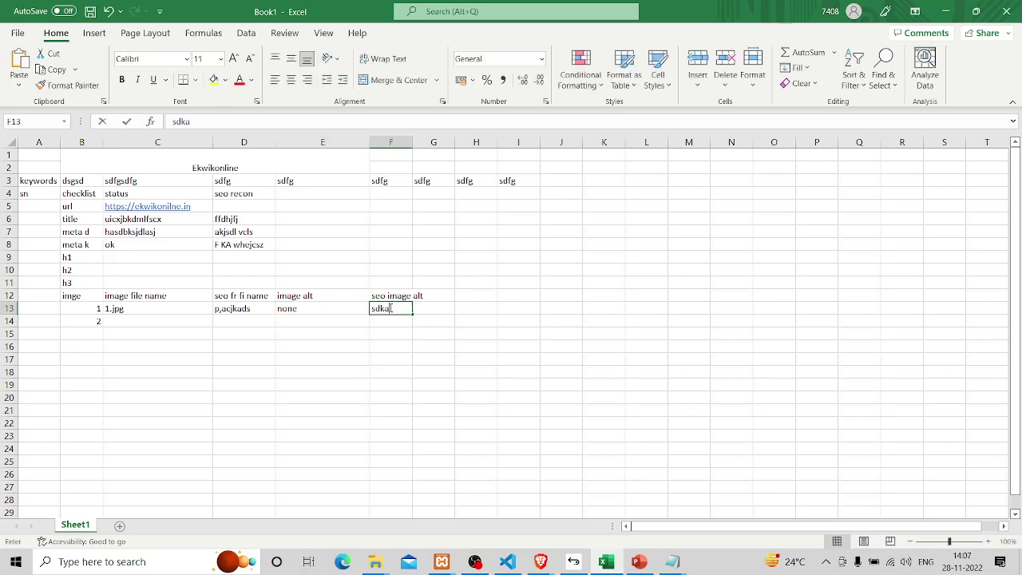
type("skdjlm - bran")
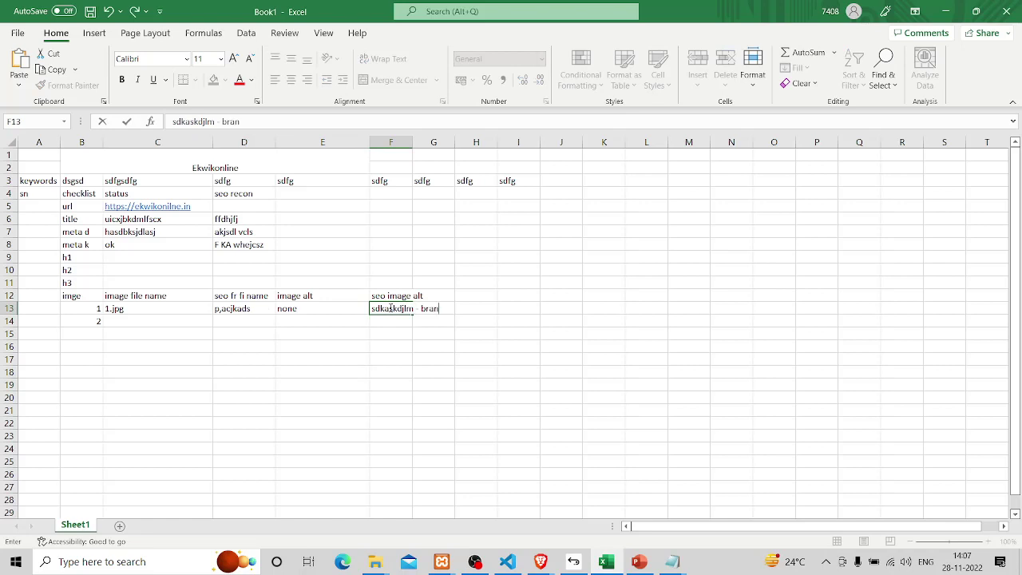
type("d")
left_click(469, 384)
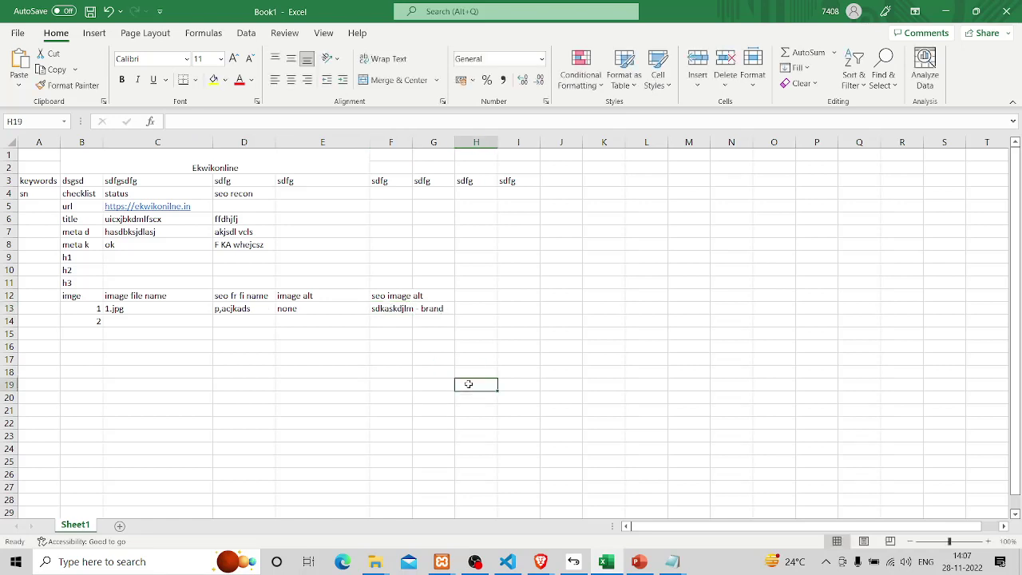
left_click_drag(115, 308, 341, 494)
left_click(572, 421)
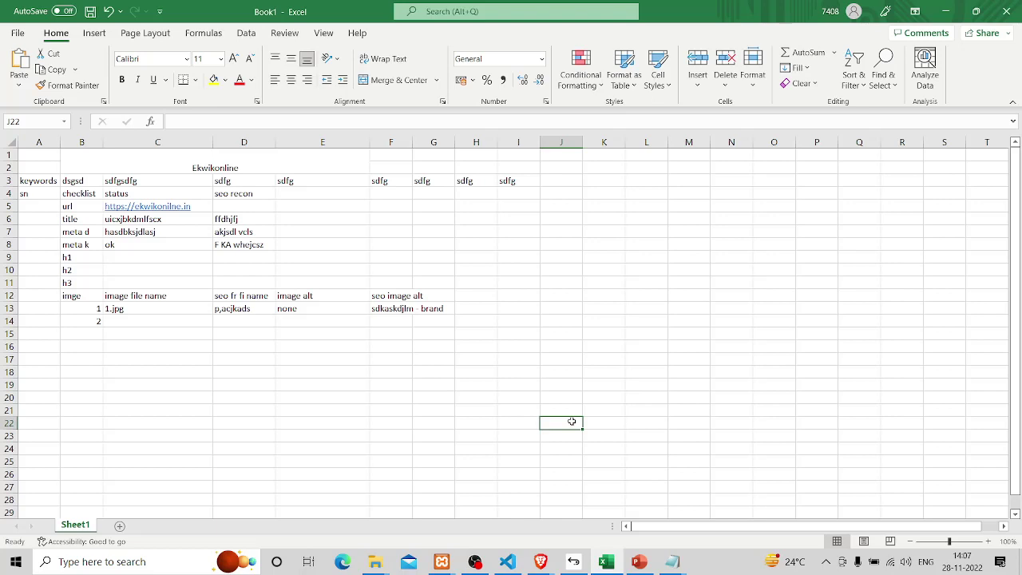
Add the checklist entry "a" in cell B15 below the image rows.
left_click(71, 336)
type("a")
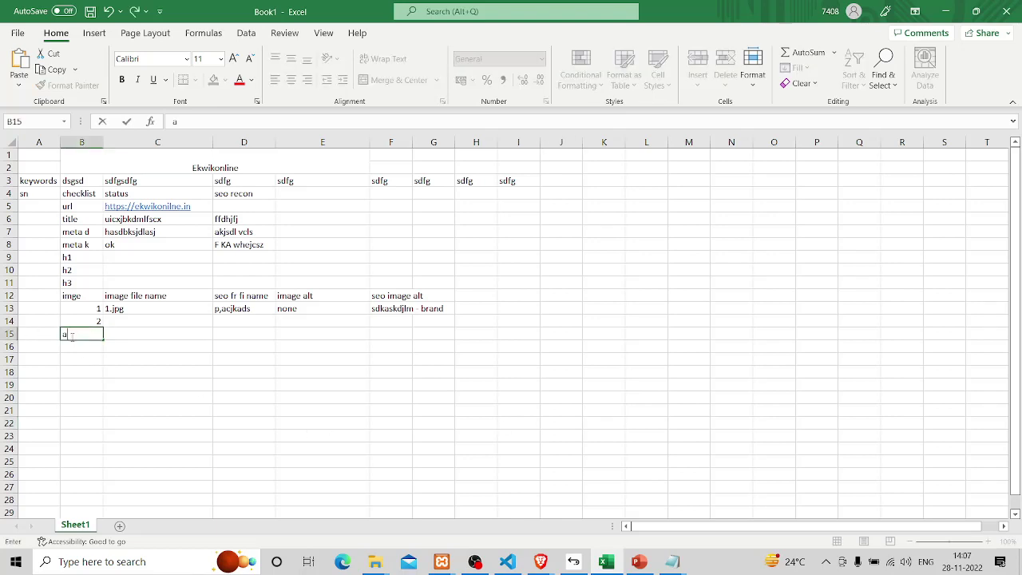
left_click(139, 330)
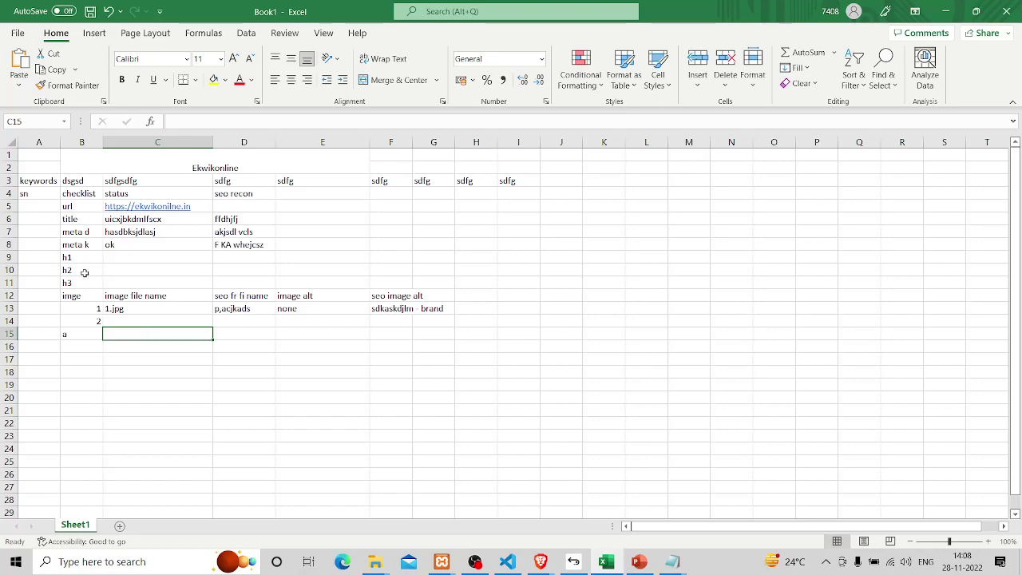
Switch to the ekwikonline.in page source in the browser, search it for "<a href", and go back to the Course Pricing match.
key("alt+Tab")
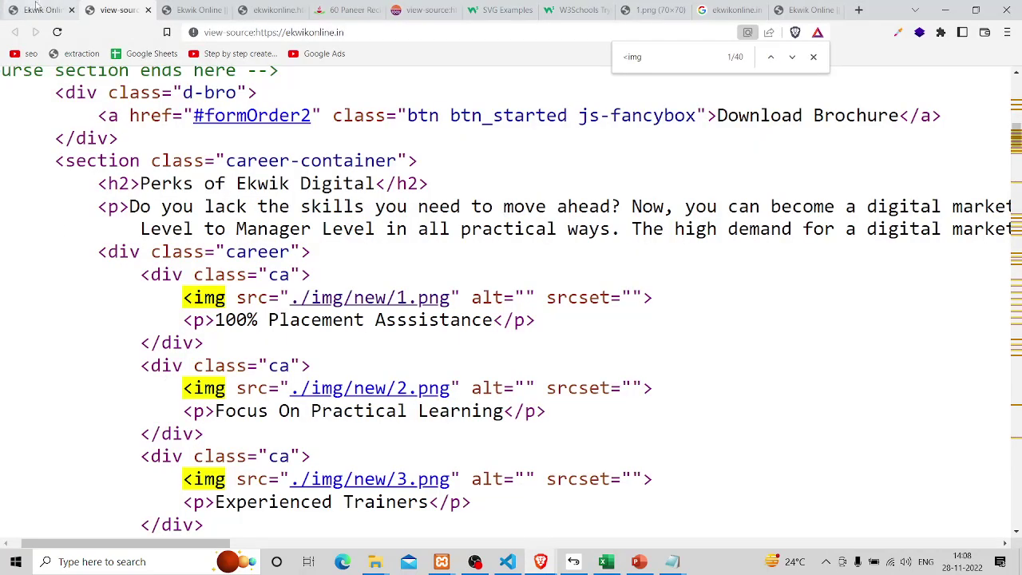
key("BackSpace")
key("BackSpace")
key("BackSpace")
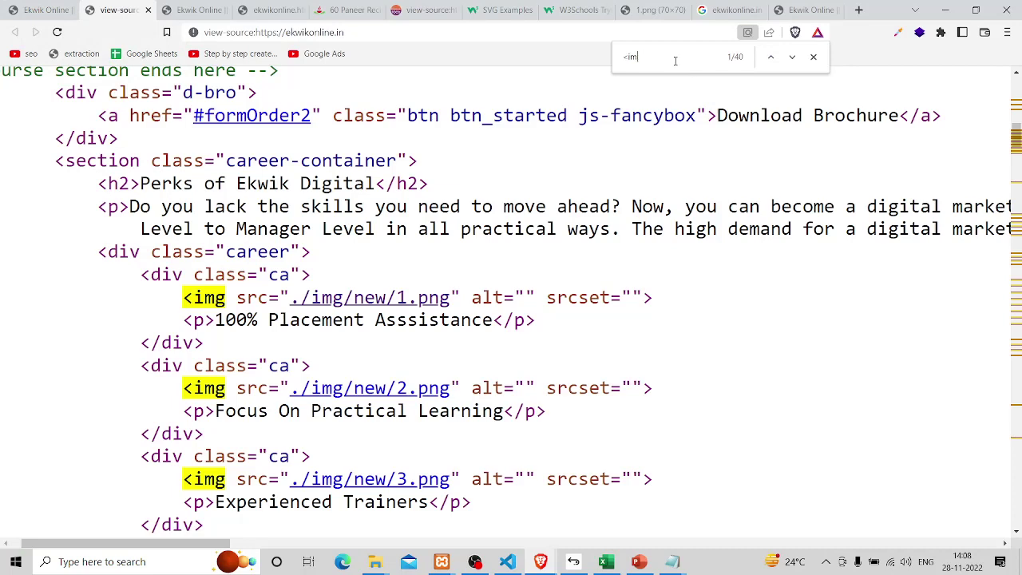
type("a")
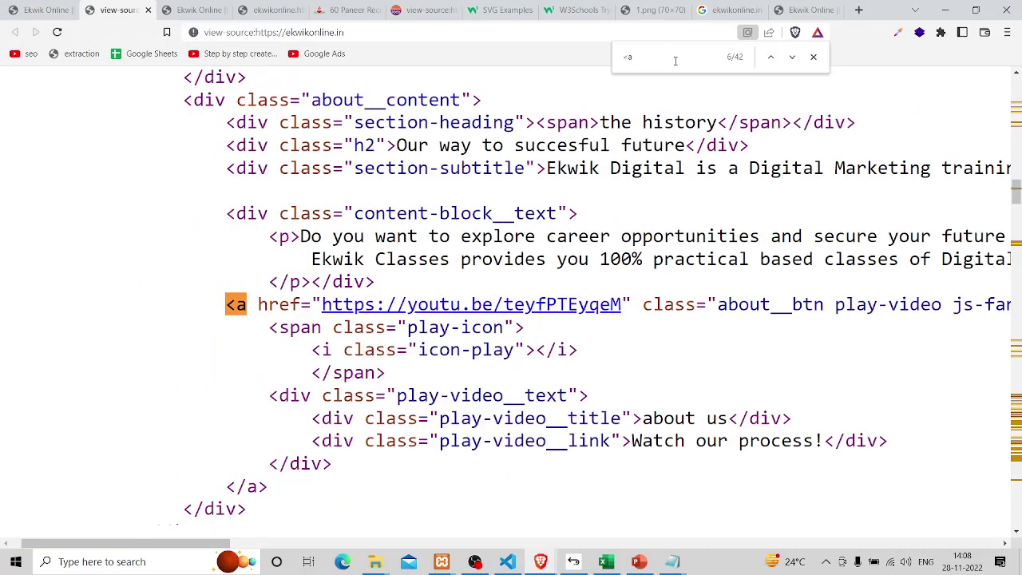
type(" href")
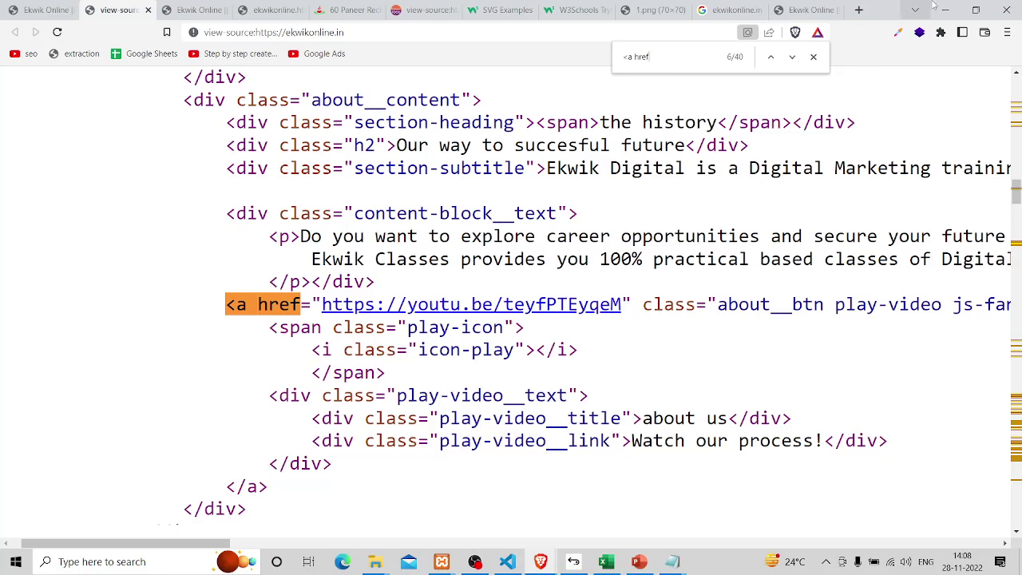
left_click(772, 58)
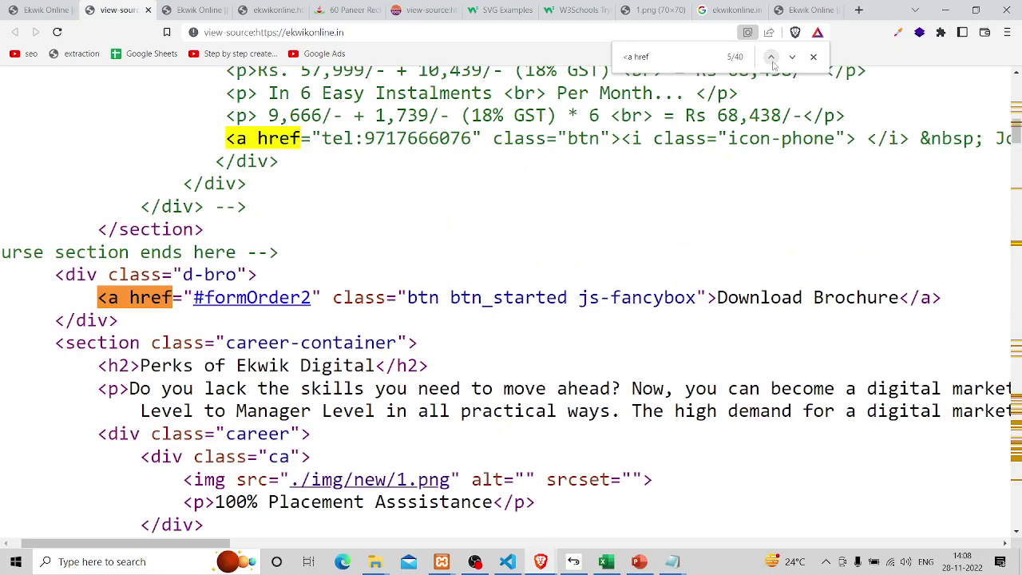
left_click(771, 57)
scroll(370, 236, "up", 2)
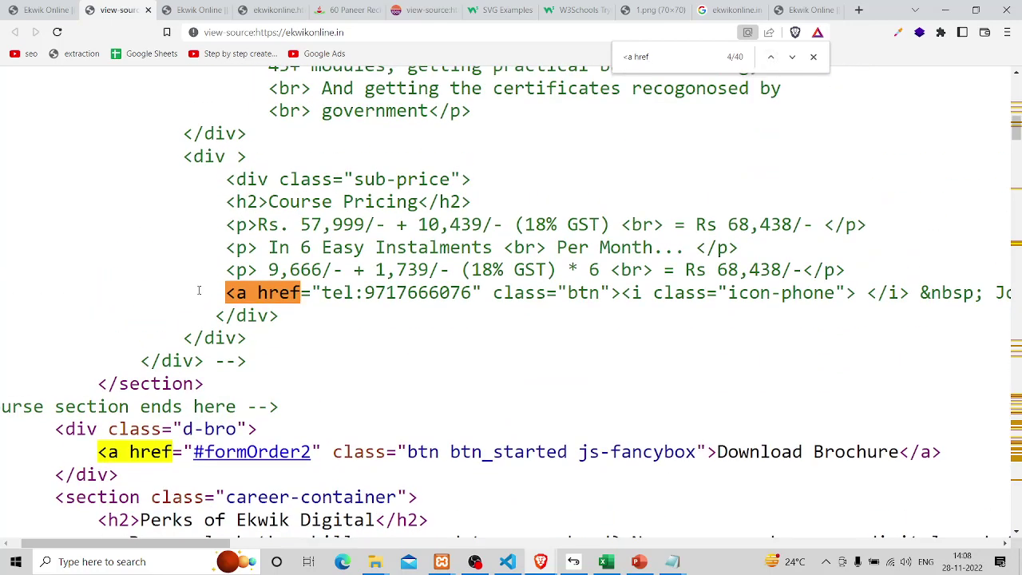
Examine the telephone link in the Course Pricing block and the opening and closing comment markers around that block.
left_click_drag(215, 292, 524, 292)
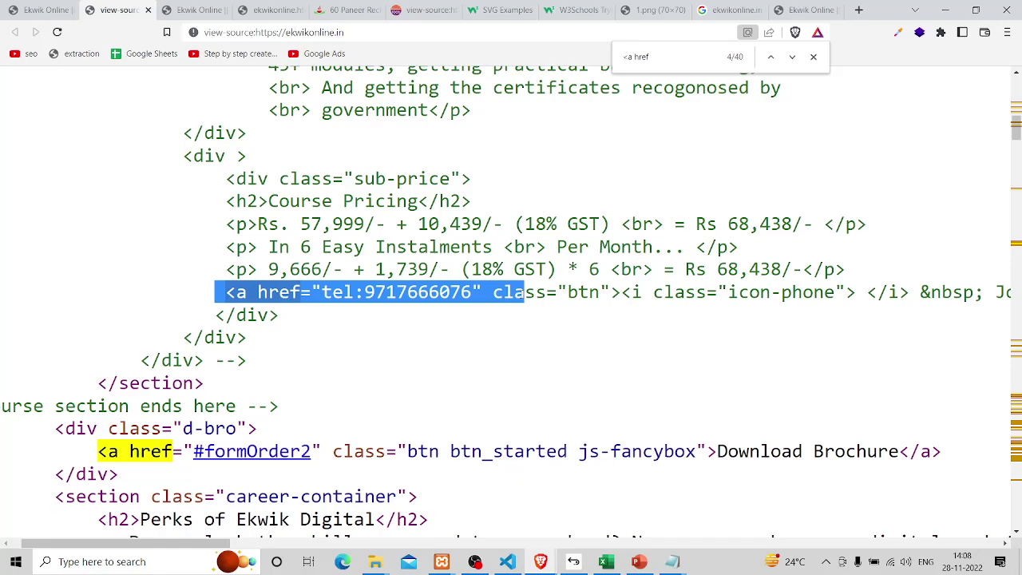
scroll(354, 260, "up", 5)
right_click(354, 260)
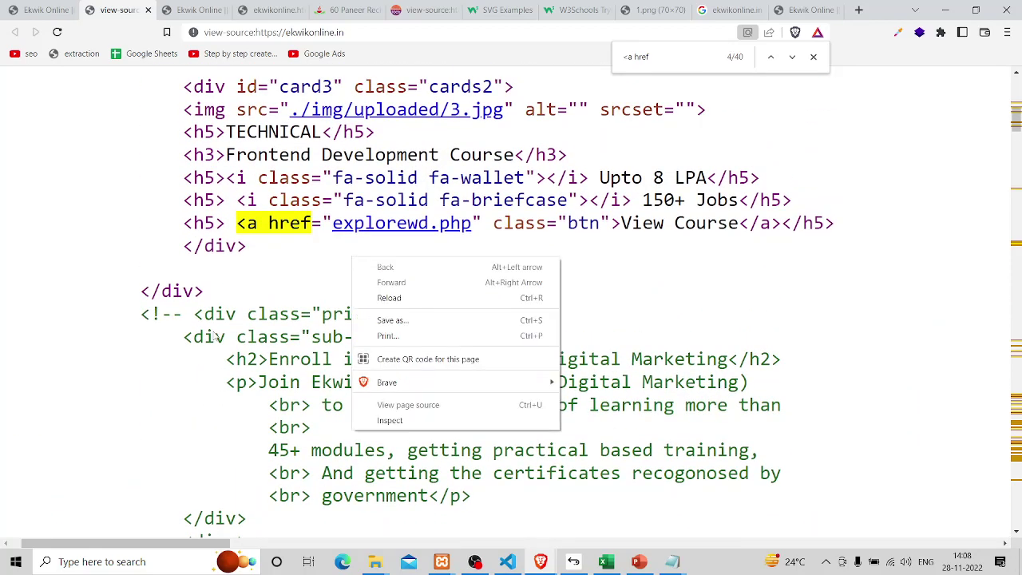
left_click(186, 318)
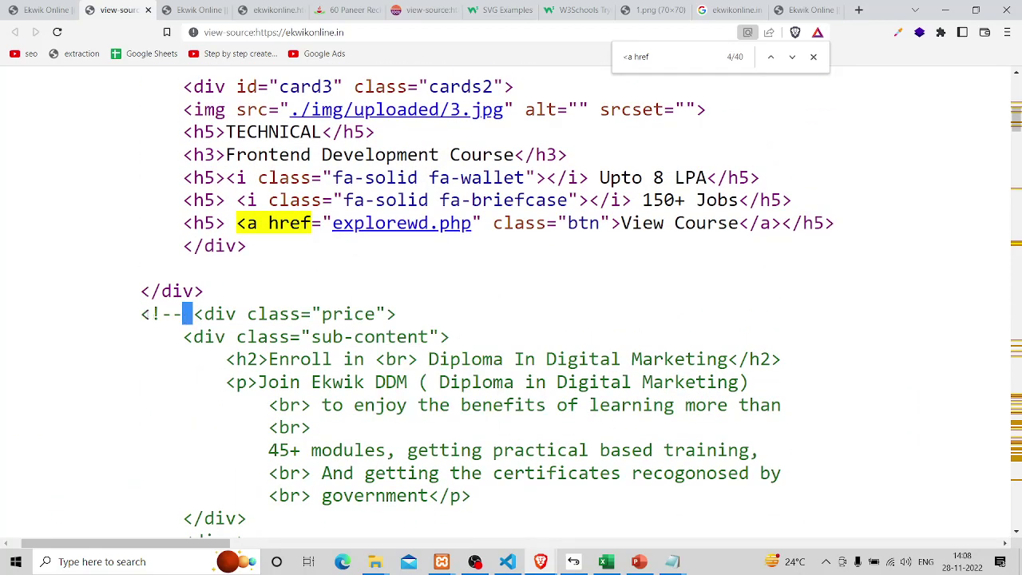
left_click_drag(136, 317, 187, 319)
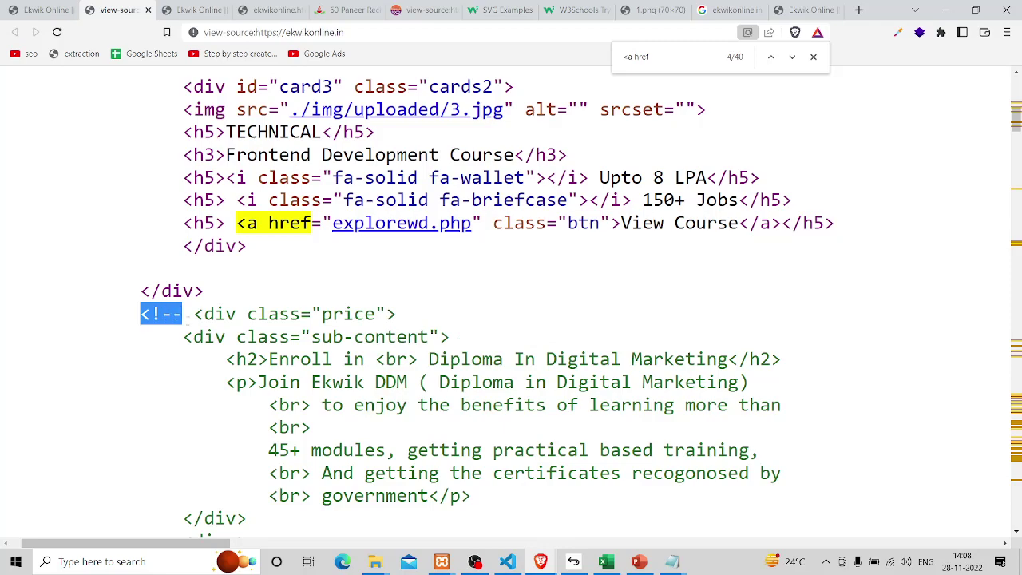
scroll(188, 319, "down", 5)
left_click_drag(214, 317, 240, 317)
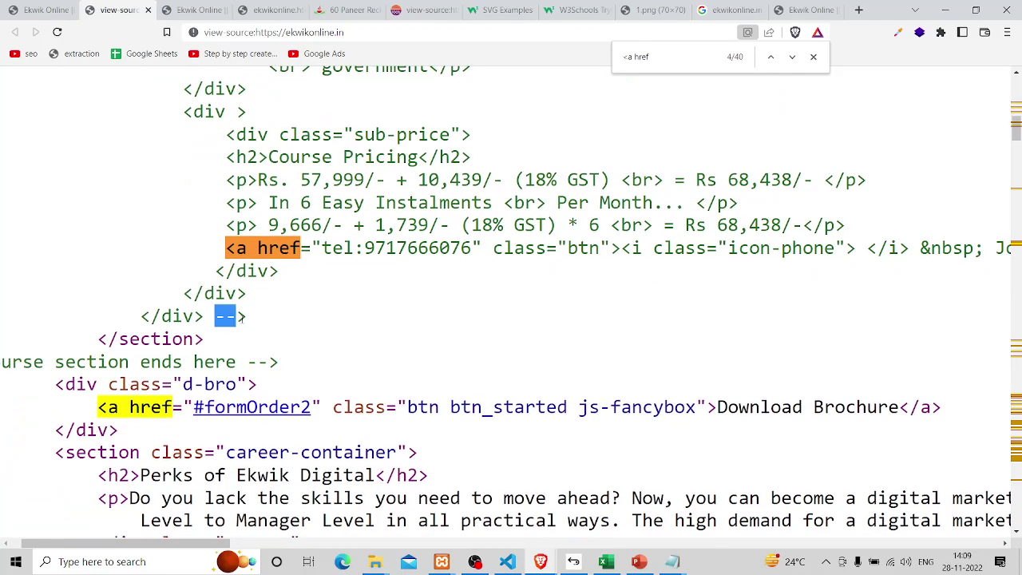
left_click(289, 312)
scroll(159, 304, "down", 2)
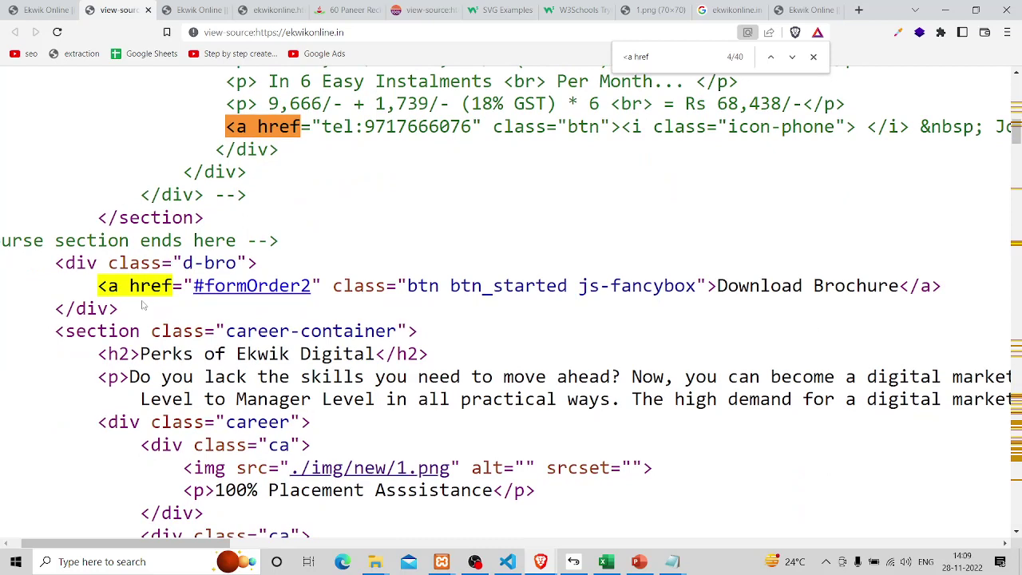
Inspect the telephone link's anchor line below the instalment price once more.
triple_click(278, 117)
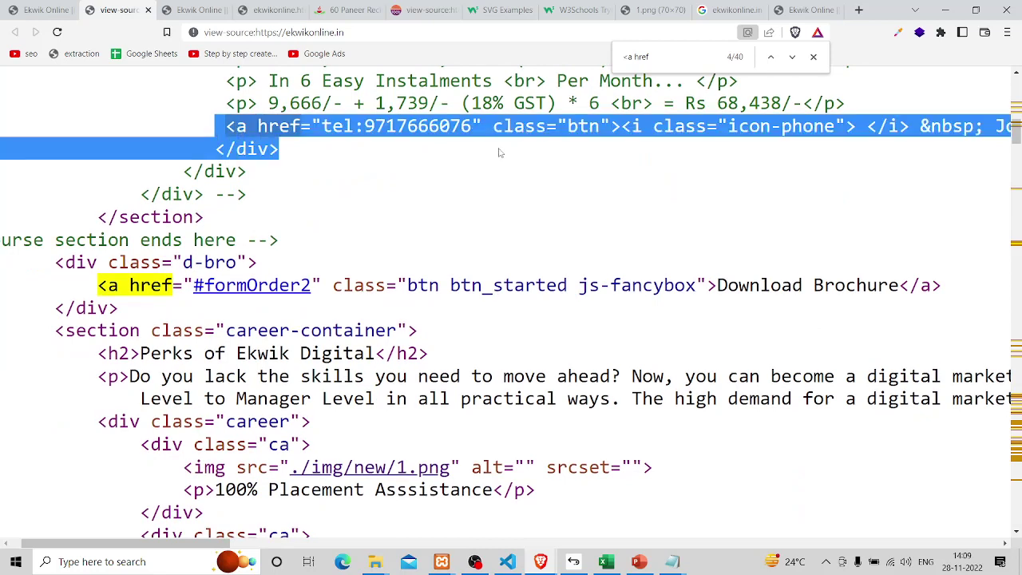
left_click(500, 152)
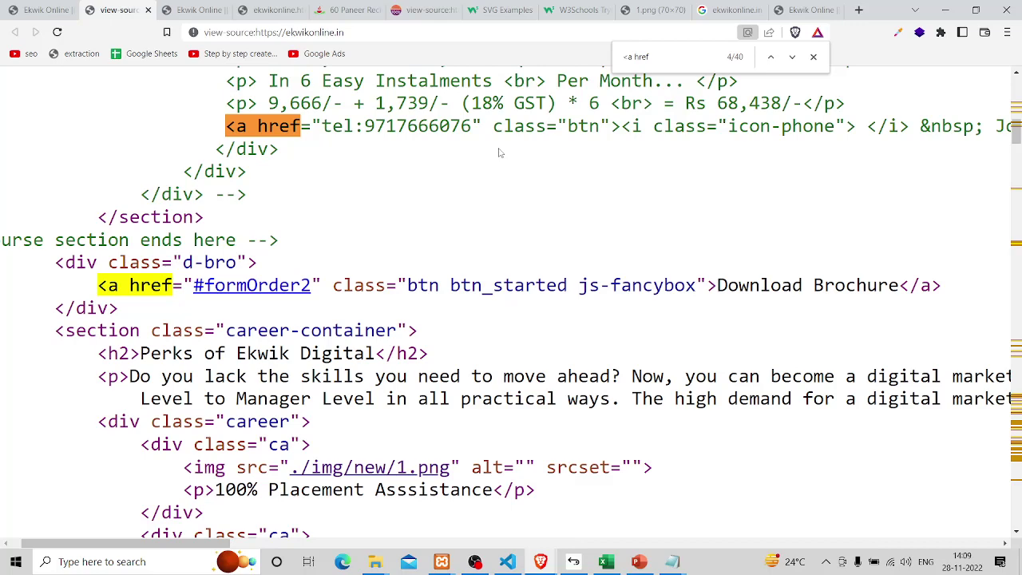
scroll(499, 152, "down", 1)
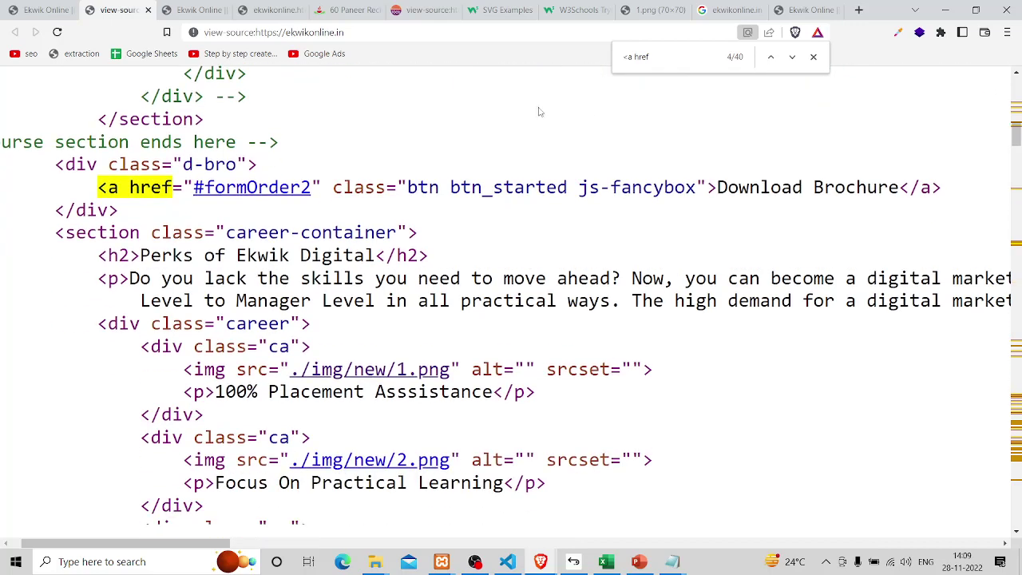
scroll(395, 159, "up", 1)
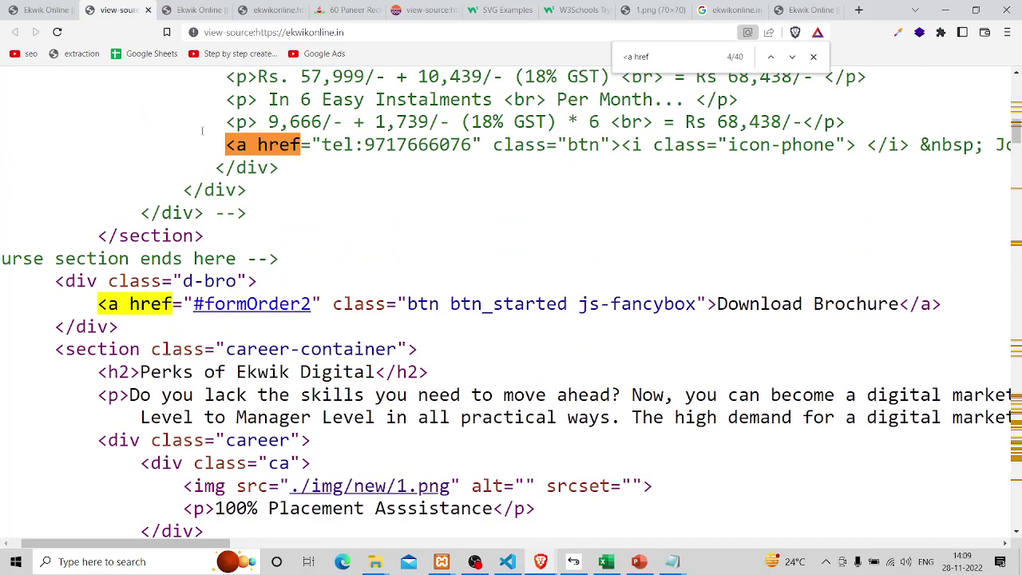
left_click_drag(204, 123, 416, 152)
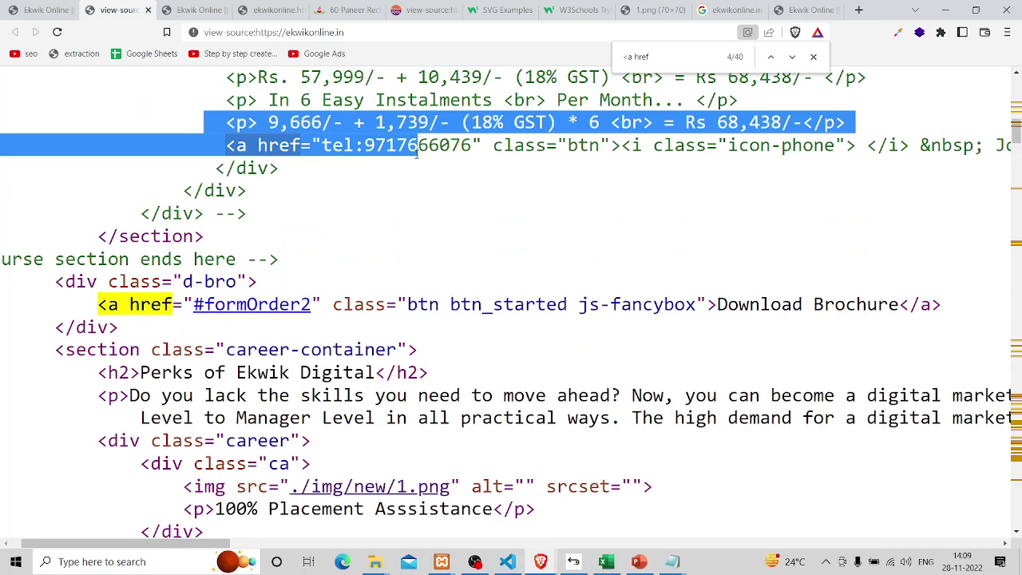
left_click(510, 230)
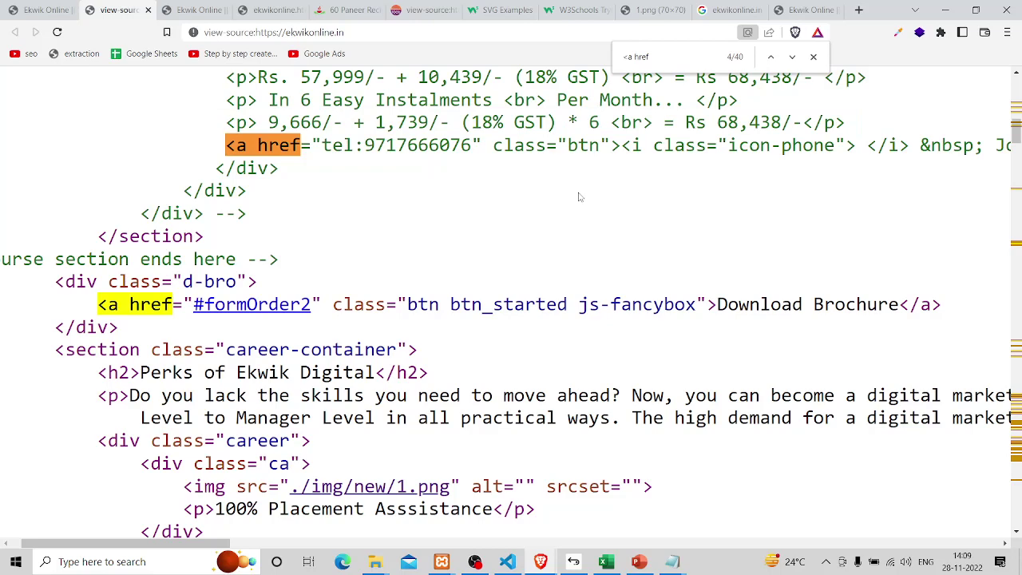
Step through all "<a href" matches in the page source, wrapping around to the Download Brochure link.
left_click(793, 57)
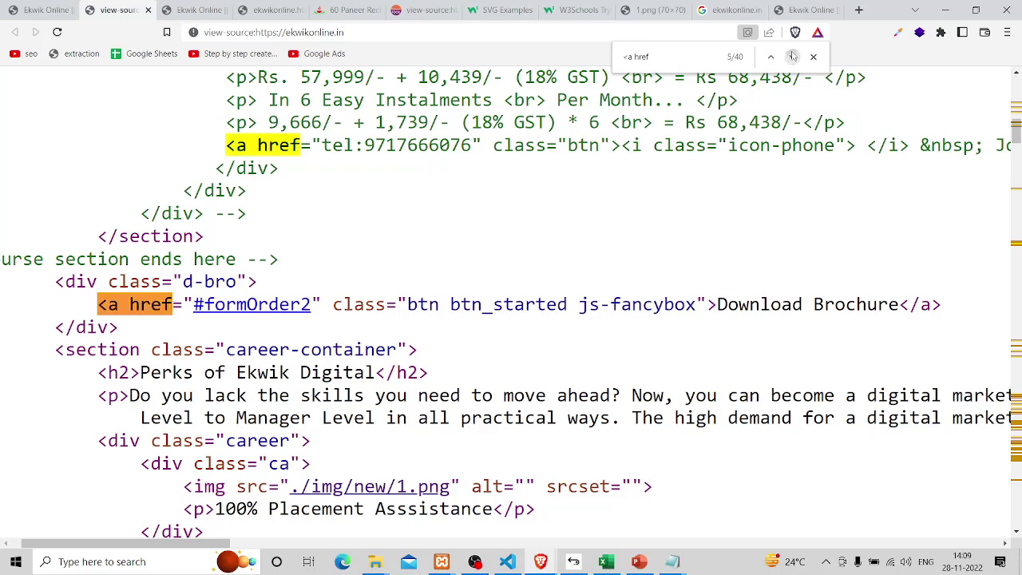
left_click(793, 57)
left_click(793, 57)
left_click(793, 57)
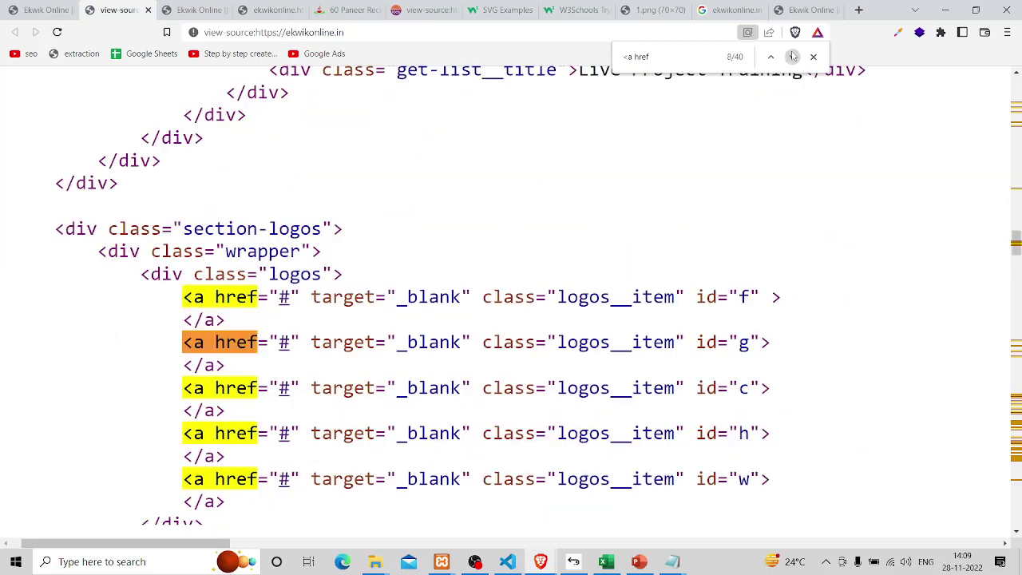
left_click(794, 57)
left_click(794, 57)
left_click(793, 56)
left_click(793, 57)
left_click(793, 57)
left_click(793, 57)
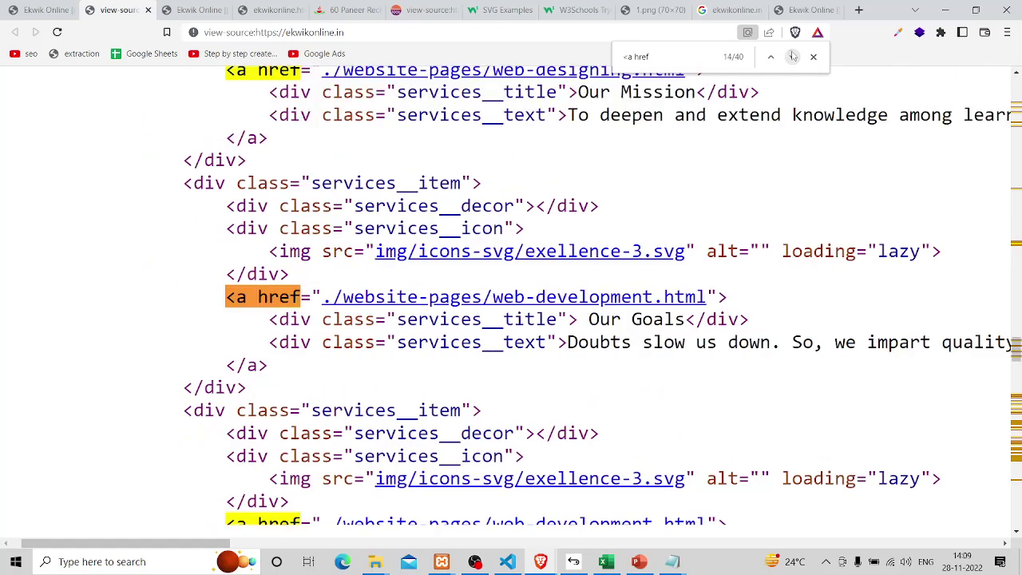
left_click(793, 57)
left_click(793, 56)
left_click(793, 57)
left_click(793, 57)
left_click(794, 56)
left_click(793, 57)
left_click(793, 57)
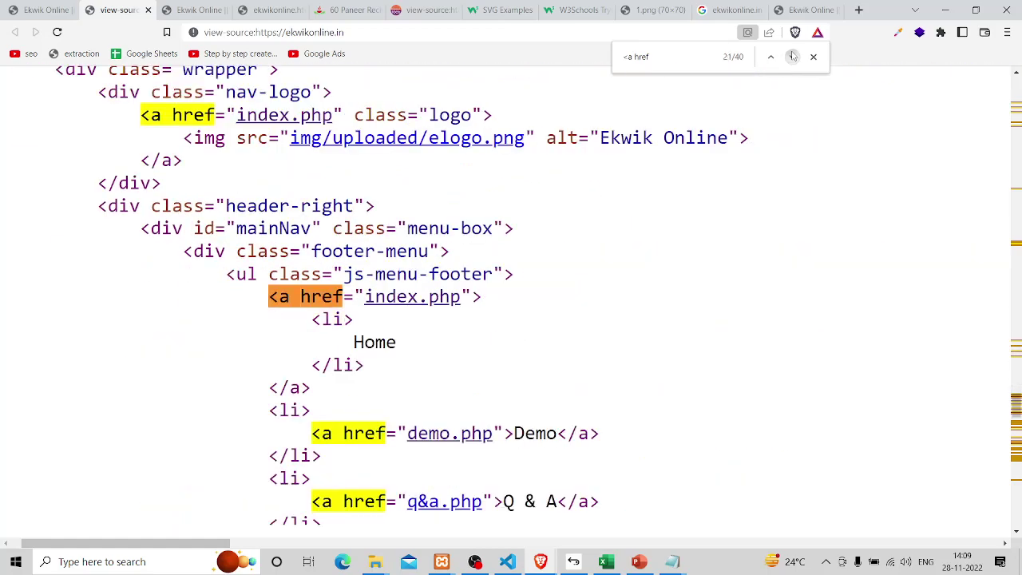
left_click(793, 57)
left_click(793, 56)
left_click(794, 56)
left_click(793, 57)
left_click(793, 56)
left_click(793, 56)
left_click(793, 57)
left_click(793, 57)
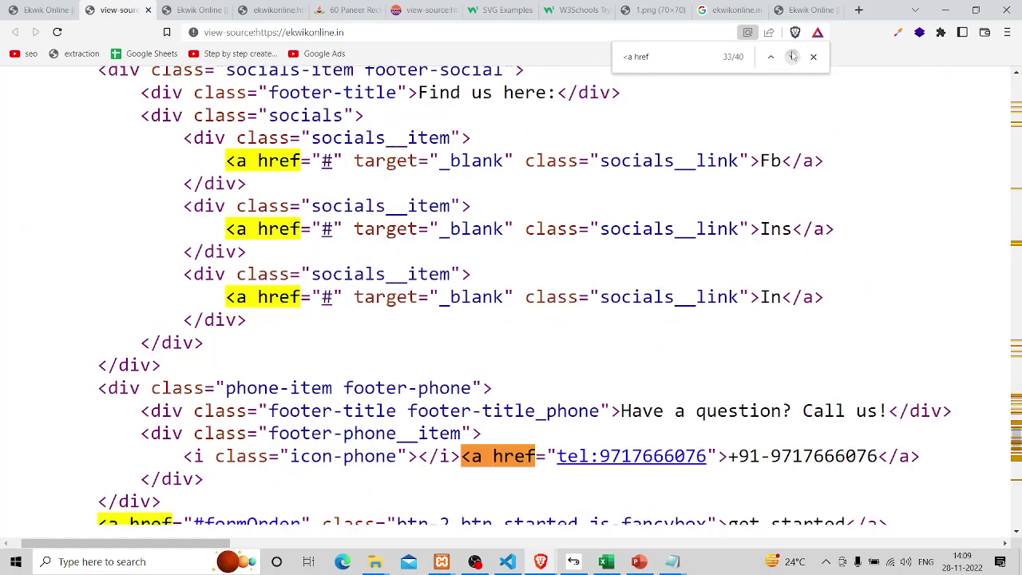
left_click(793, 56)
left_click(794, 57)
left_click(793, 57)
left_click(794, 57)
left_click(793, 57)
left_click(793, 57)
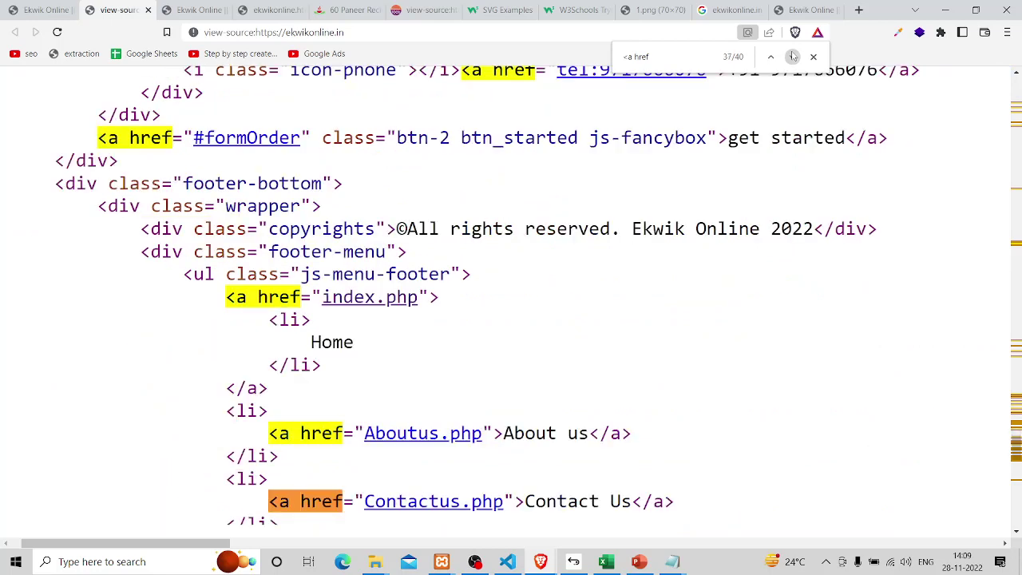
left_click(793, 57)
left_click(793, 56)
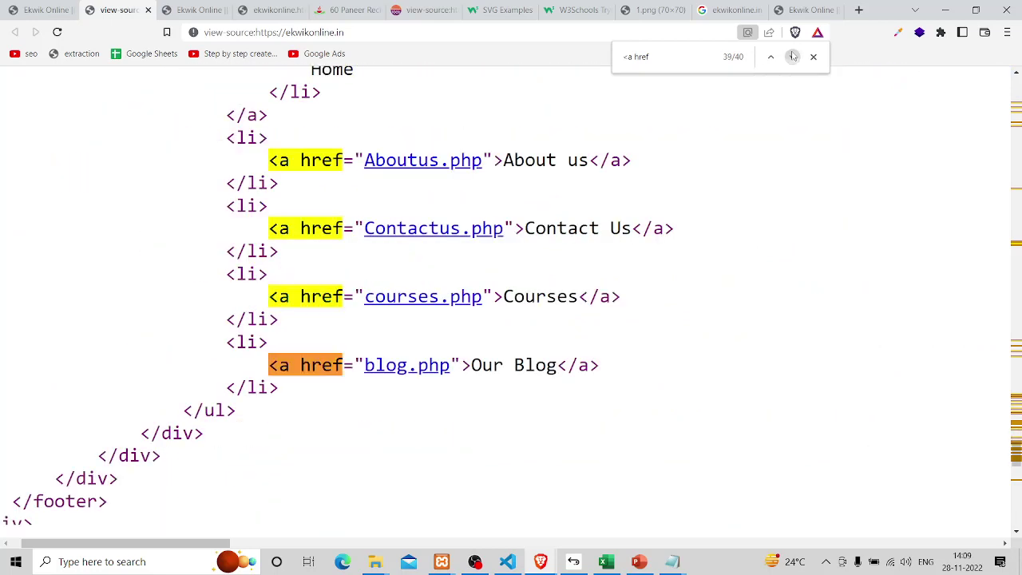
left_click(793, 57)
left_click(794, 57)
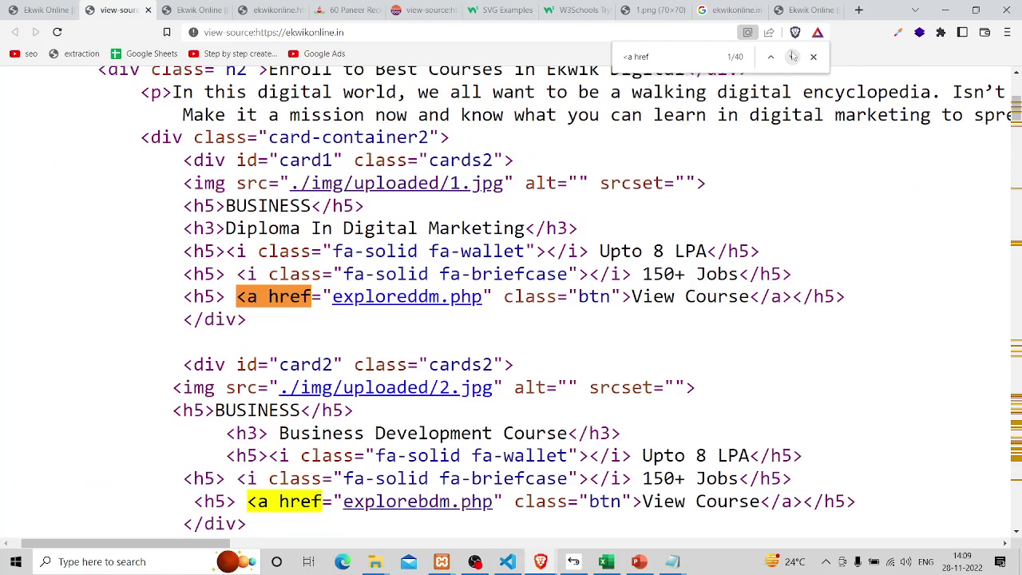
left_click(794, 57)
left_click(793, 57)
left_click(793, 57)
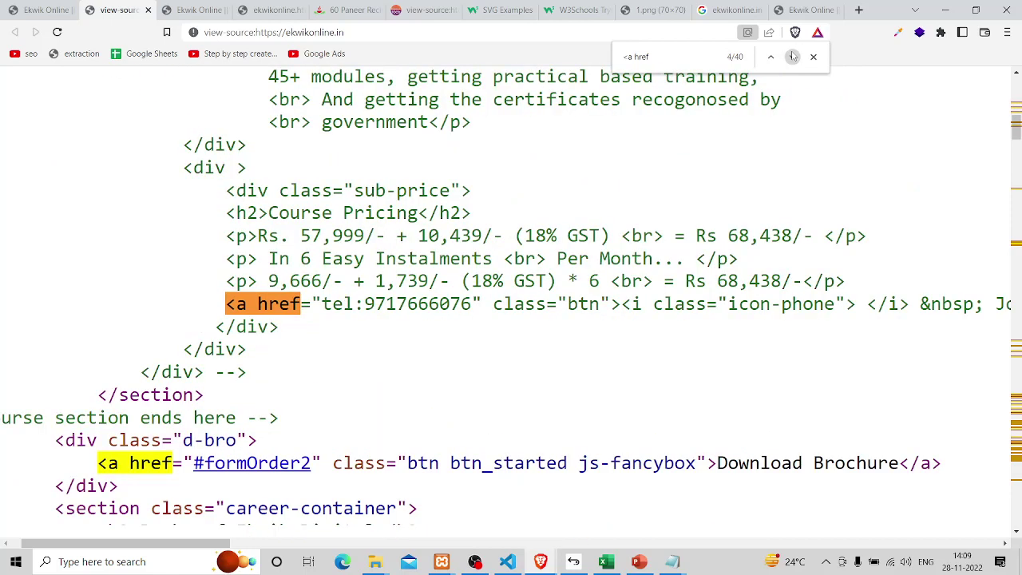
left_click(793, 56)
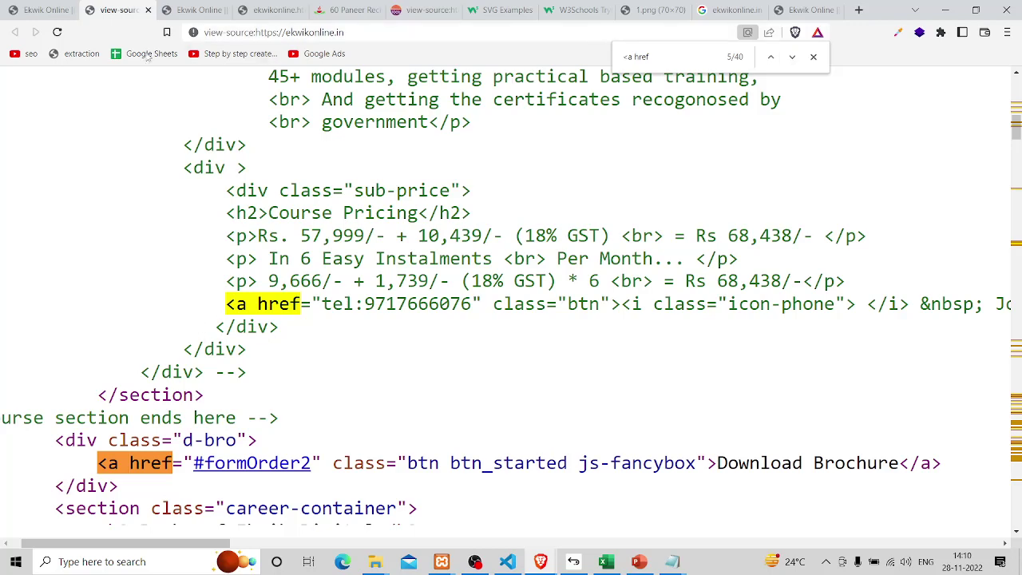
On the live ekwikonline.in page, test the Facebook logo link above Main Milestones and return to the original page.
left_click(32, 8)
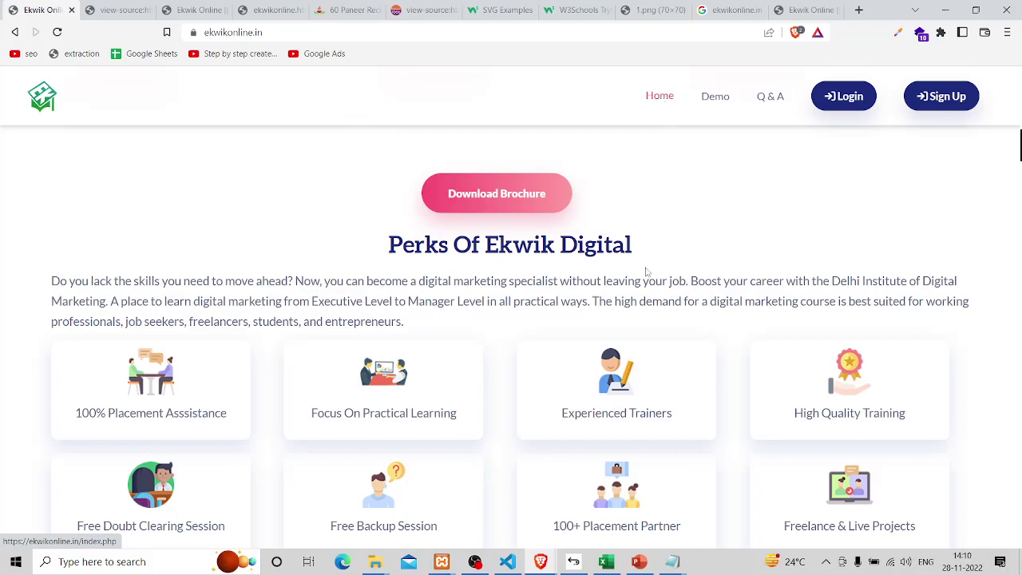
scroll(646, 270, "down", 15)
scroll(645, 270, "up", 4)
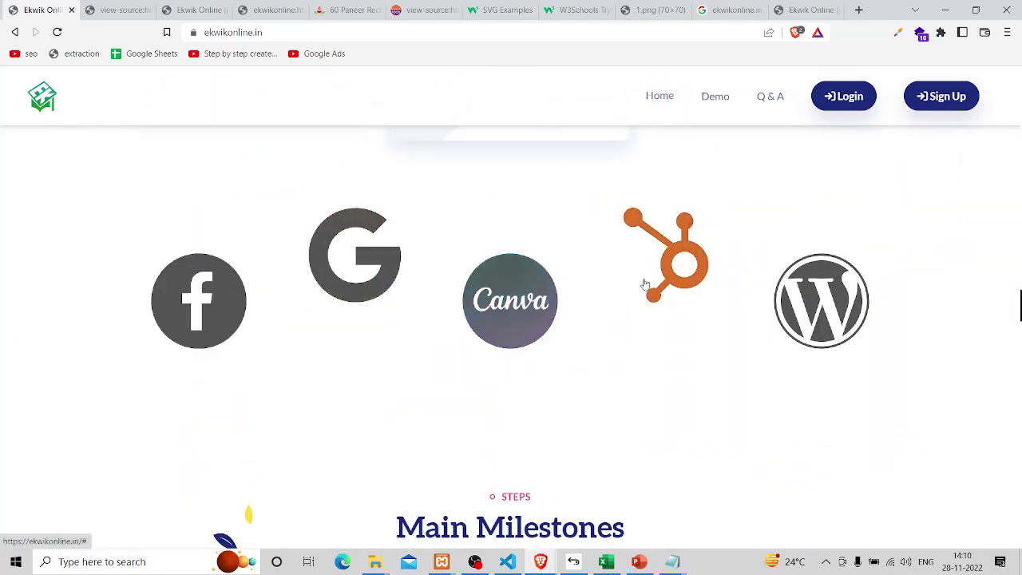
left_click(199, 306)
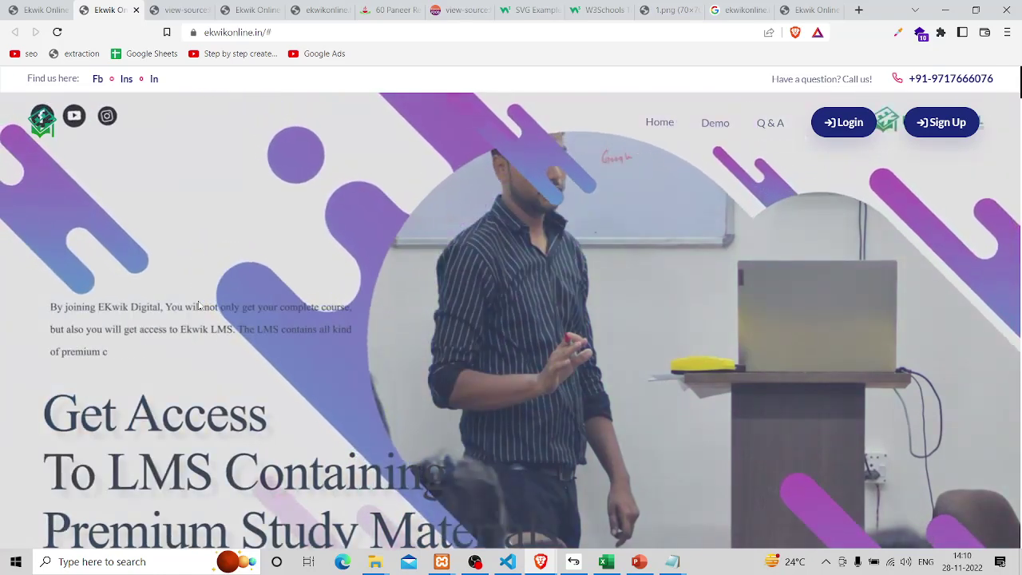
key("ctrl+shift+Tab")
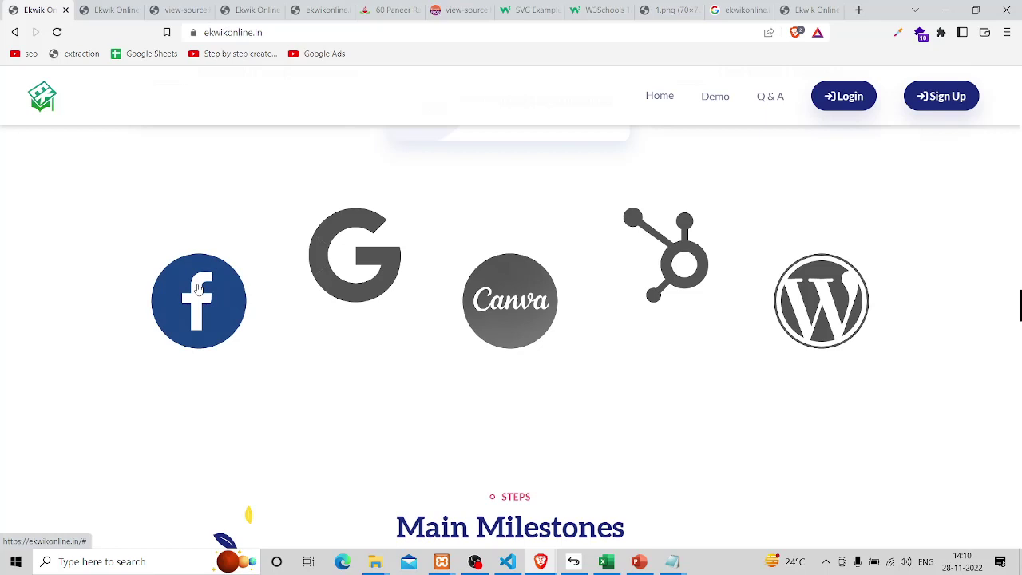
Test the Facebook logo link again, close the page it opens, and go back up to the About Us section.
left_click(199, 290)
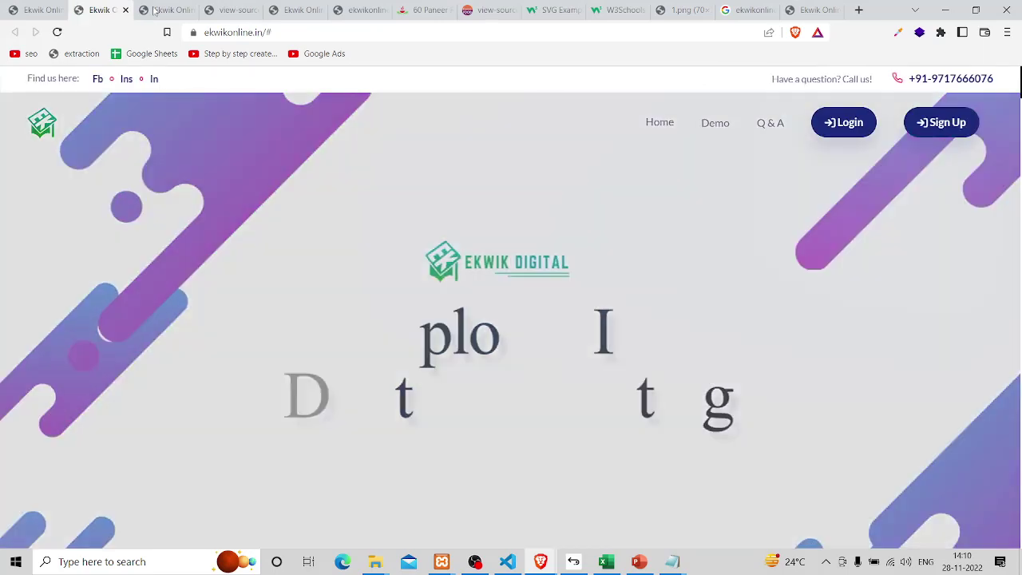
left_click(125, 9)
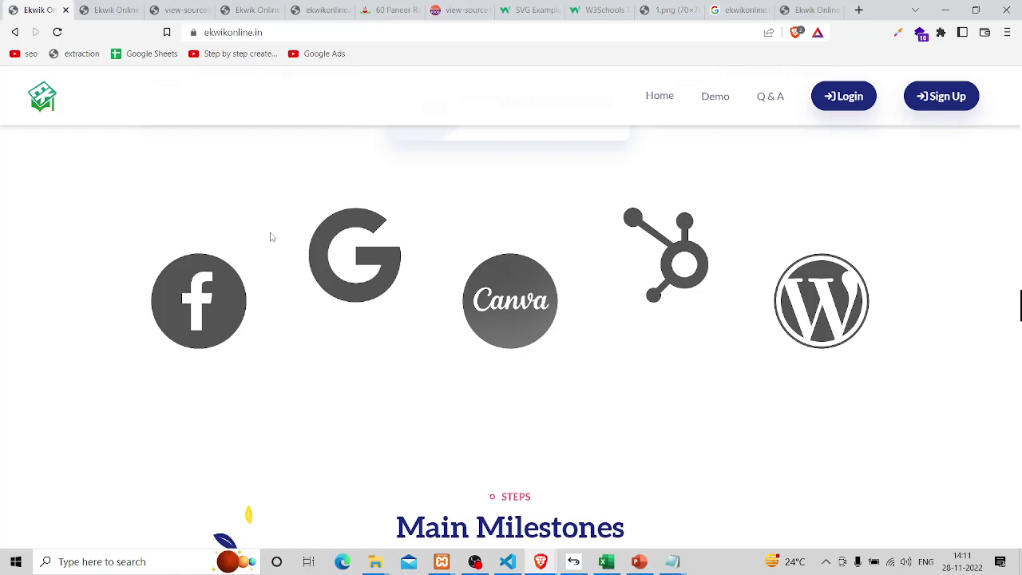
scroll(270, 237, "up", 10)
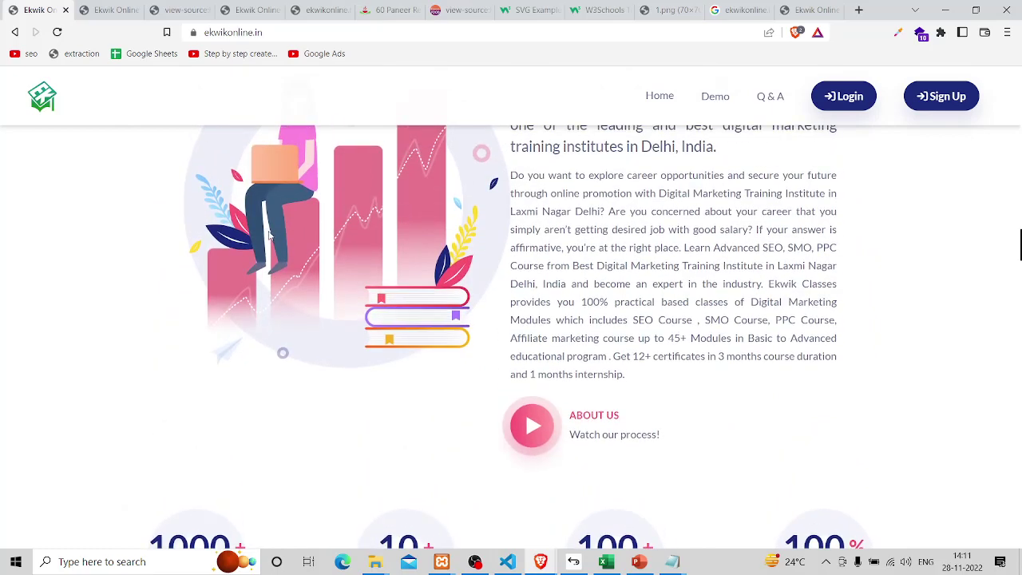
Look through the Top Queries For Institute section on the live page and return to the audit sheet in Excel.
scroll(270, 237, "up", 8)
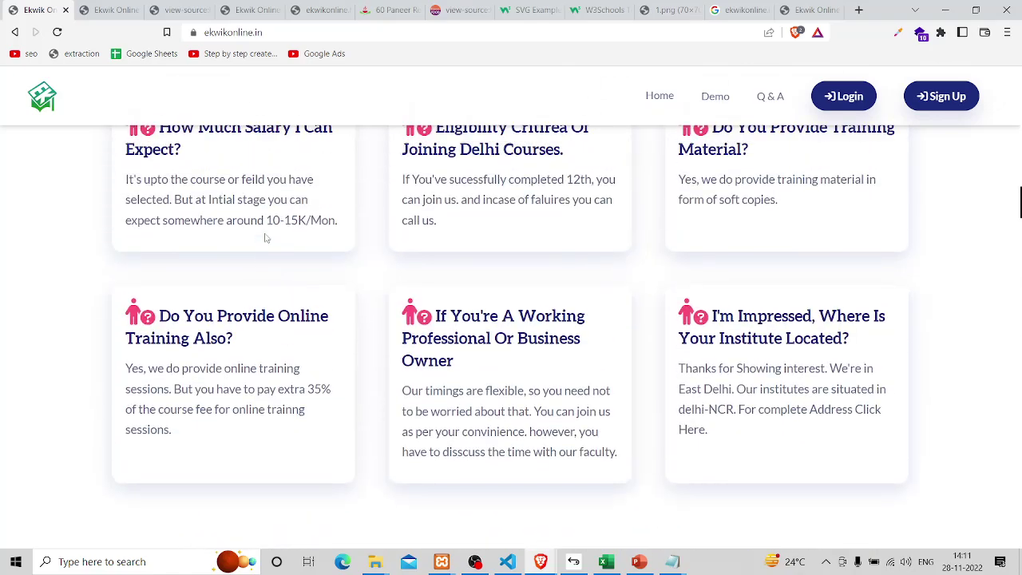
scroll(267, 238, "up", 10)
scroll(267, 238, "down", 4)
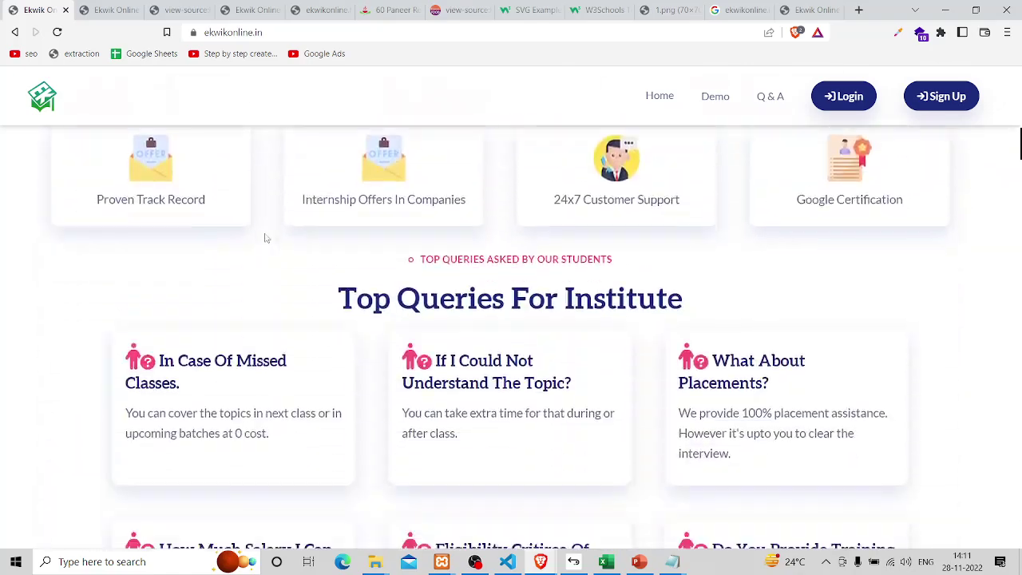
scroll(267, 238, "down", 7)
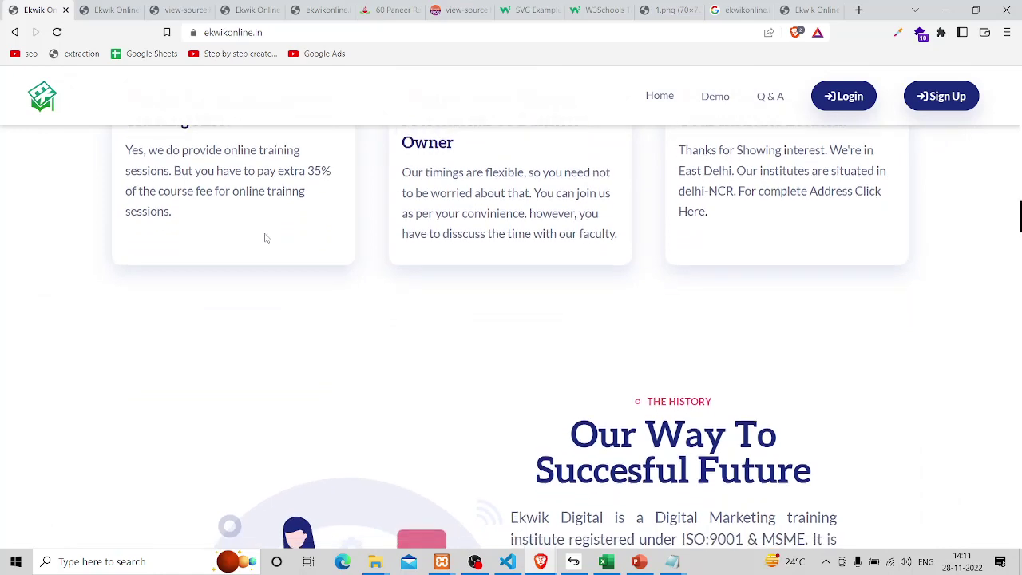
key("alt+Tab")
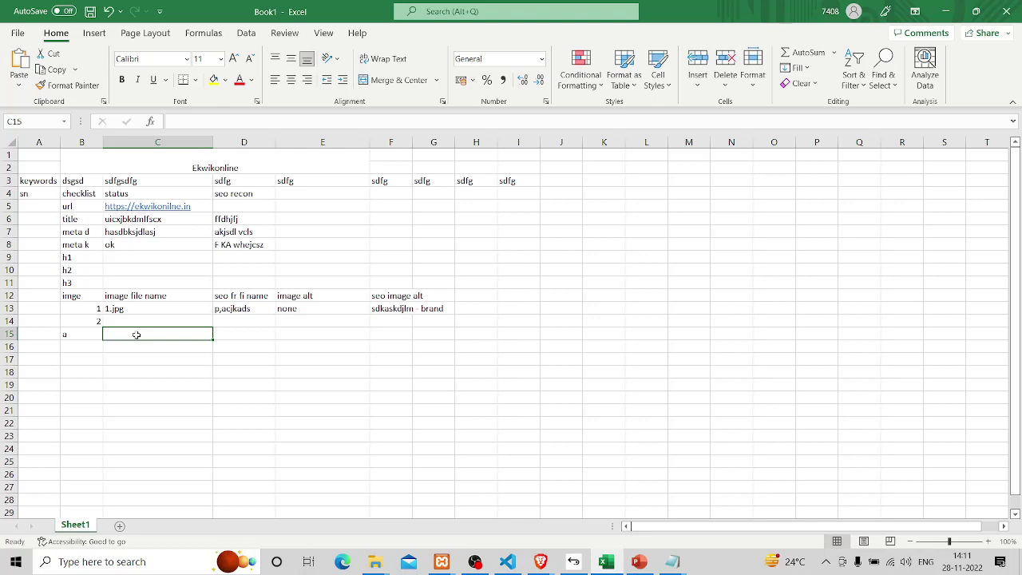
left_click(250, 438)
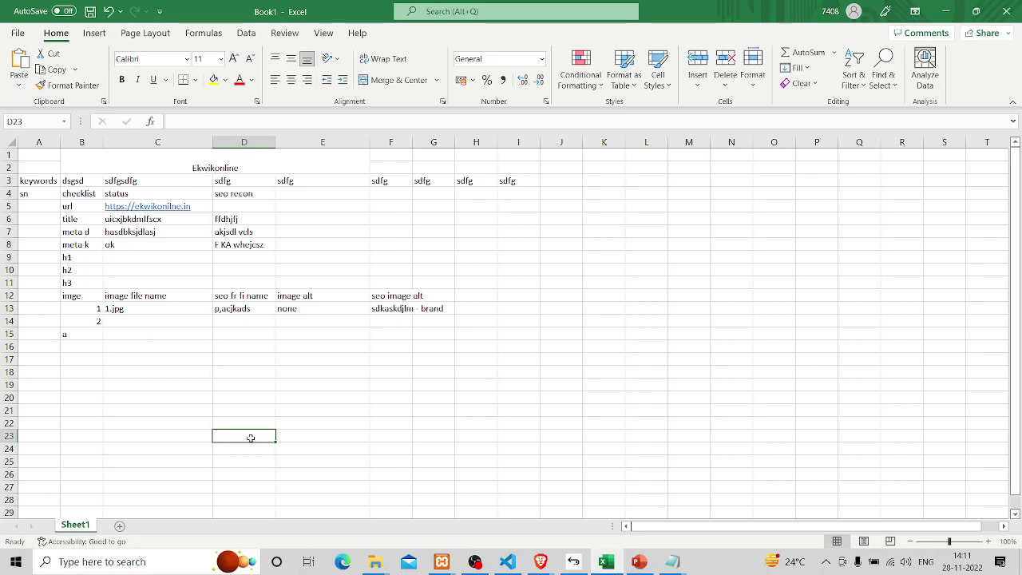
Switch to the digital marketing.pptx presentation in PowerPoint.
key("alt+Tab")
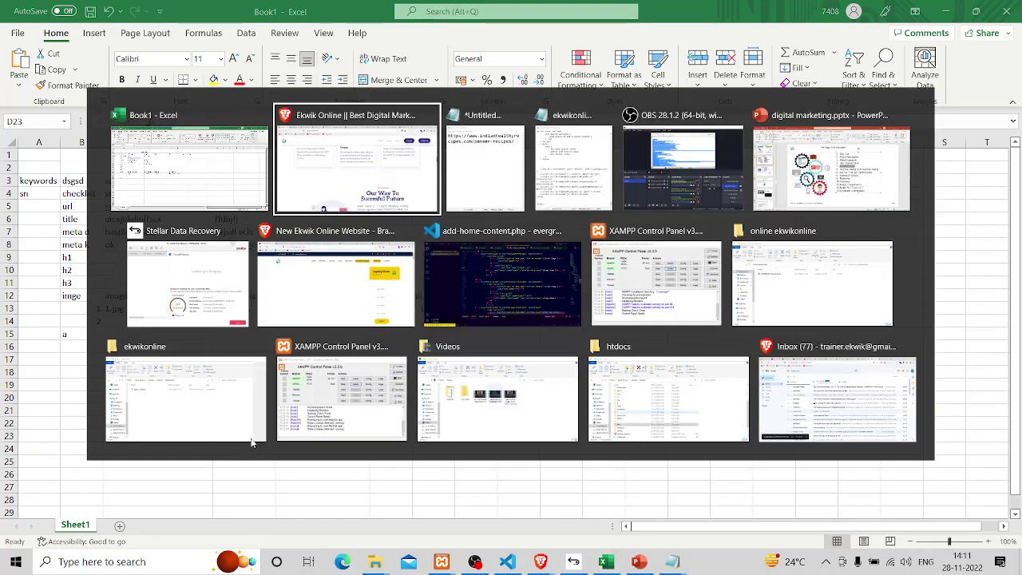
key("alt+Tab")
key("alt+shift+Tab")
key("alt+Tab")
key("alt+Tab")
key("alt+Tab")
key("alt+Tab")
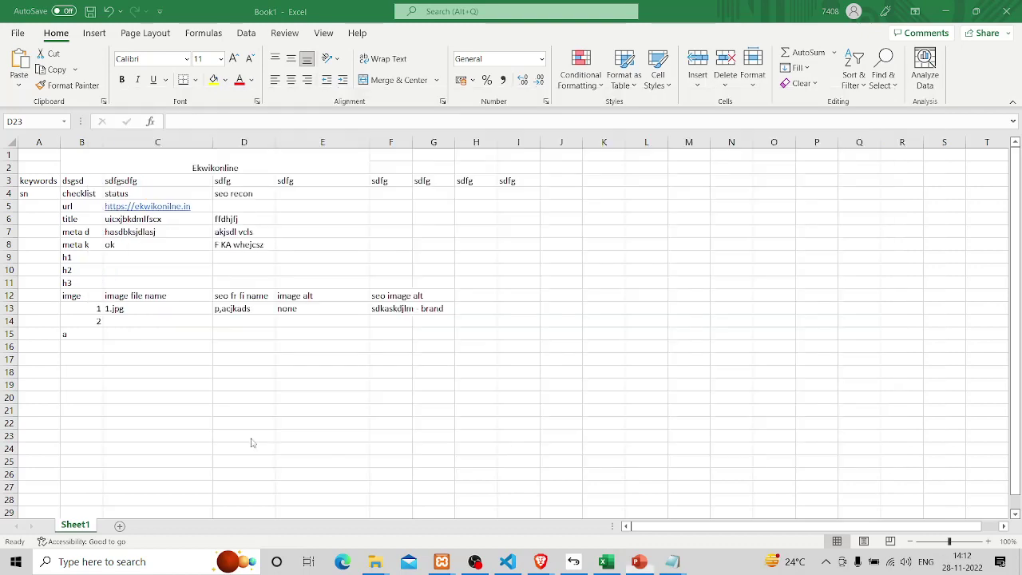